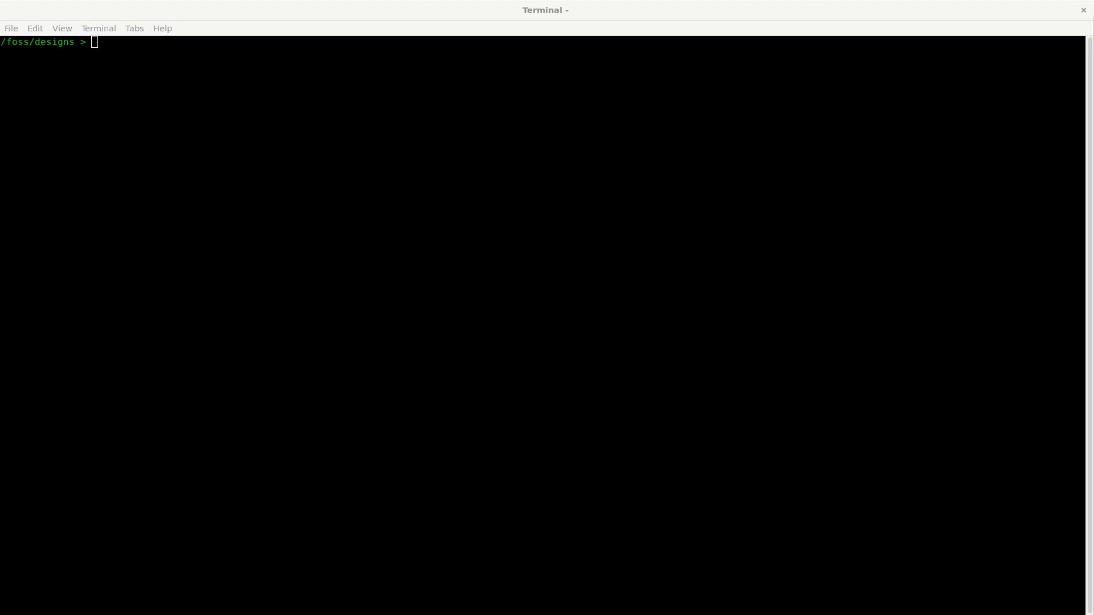
List the available PDKs in the terminal with sak-pdk.
left_click(678, 149)
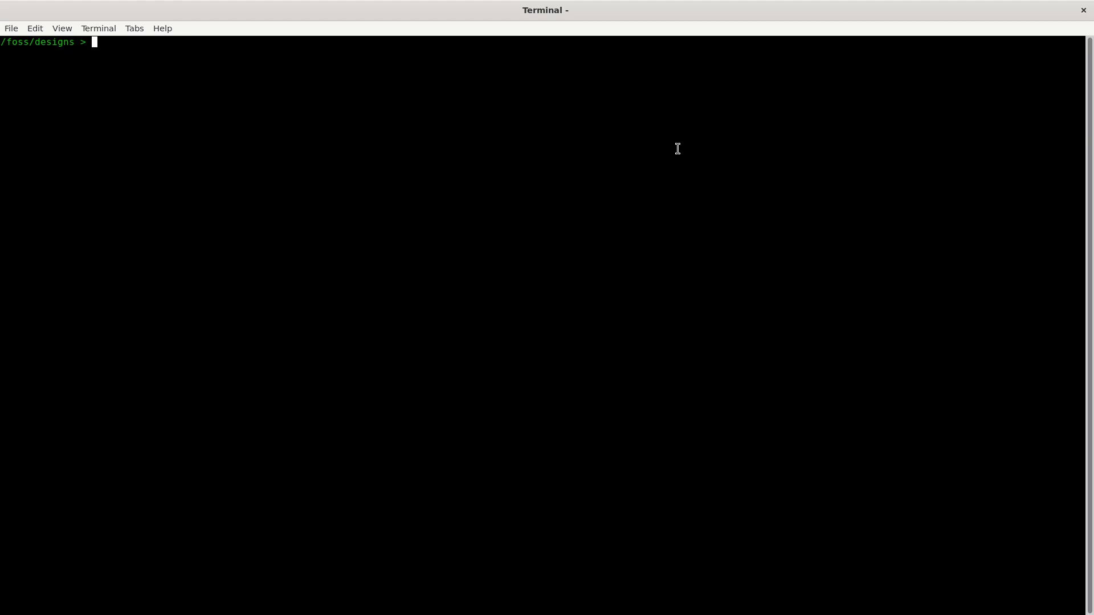
type("sak-pdk")
key("Return")
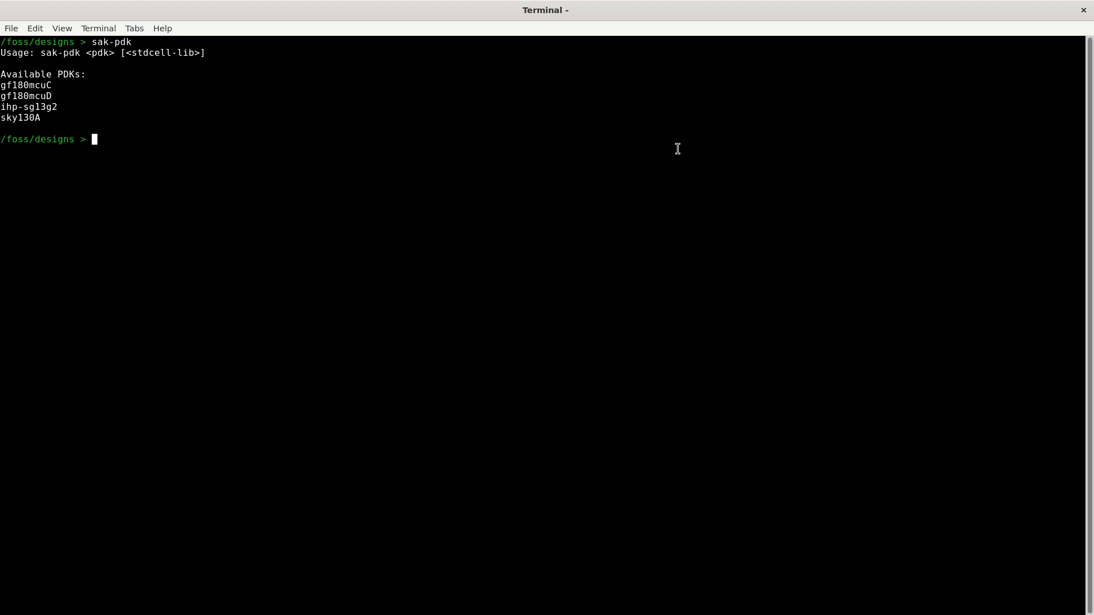
Switch the environment to the gf180mcuD PDK and enter the xschem command.
key("Up")
type("gf180mcuD")
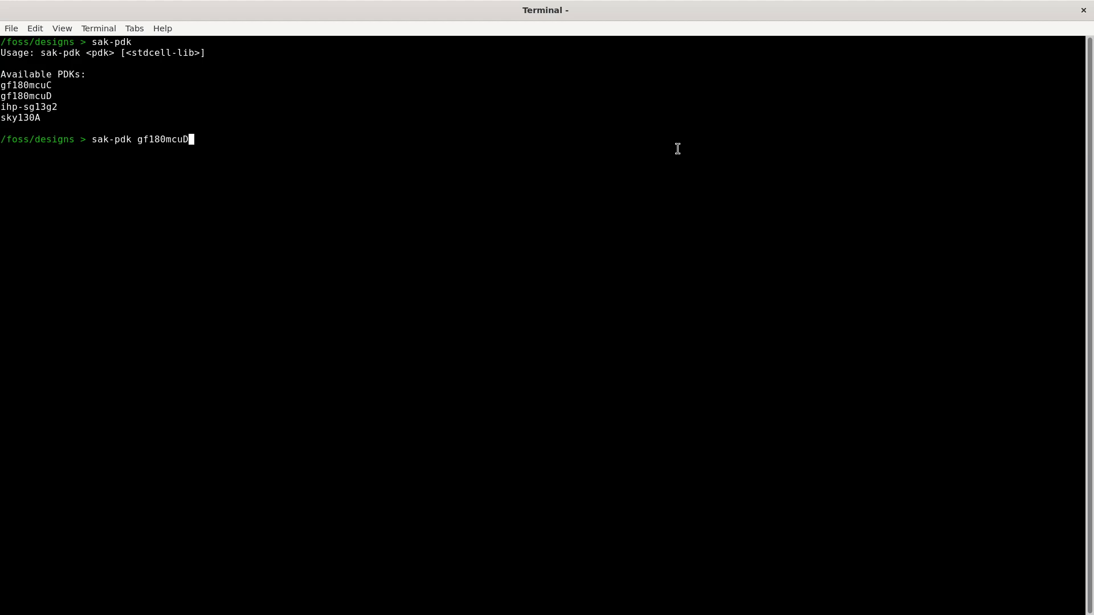
key("Return")
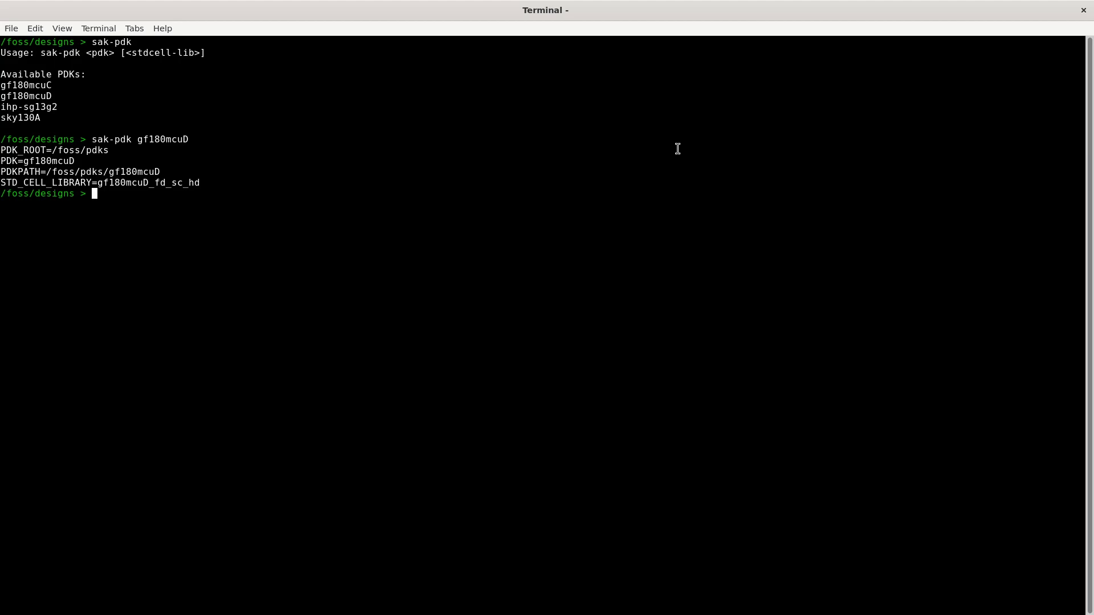
type("xschem")
Launch xschem maximized and fit the whole 0_top.sch device overview to the window.
key("Return")
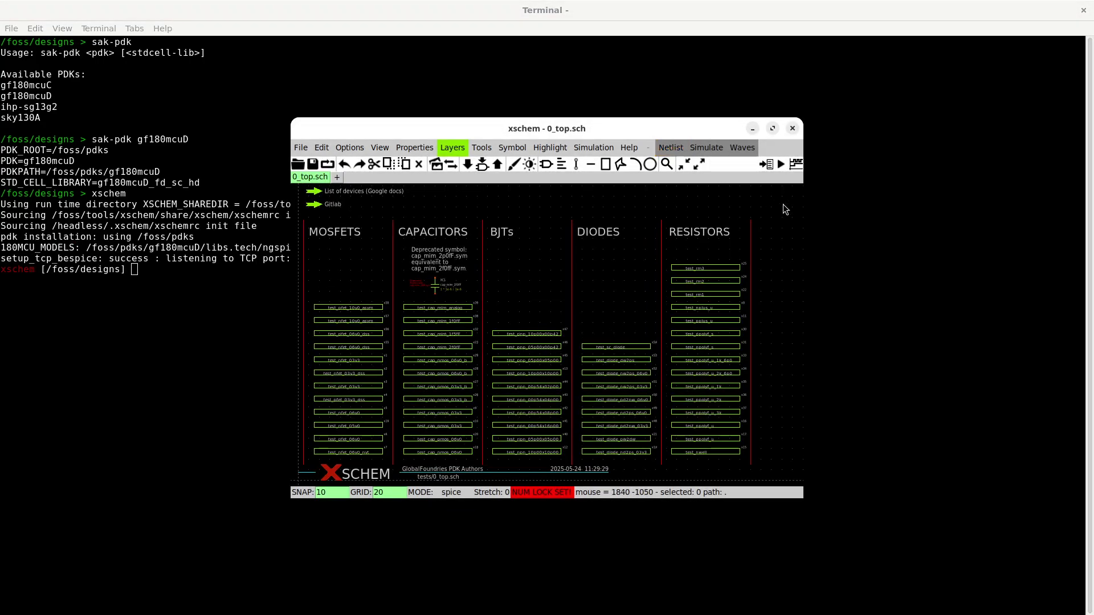
left_click(773, 130)
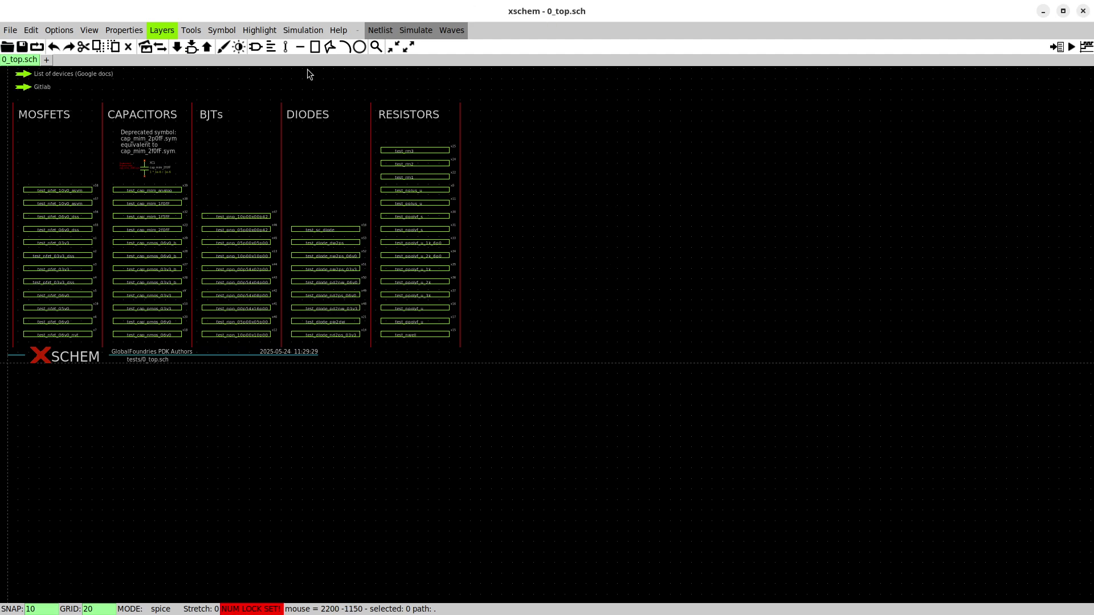
left_click(88, 30)
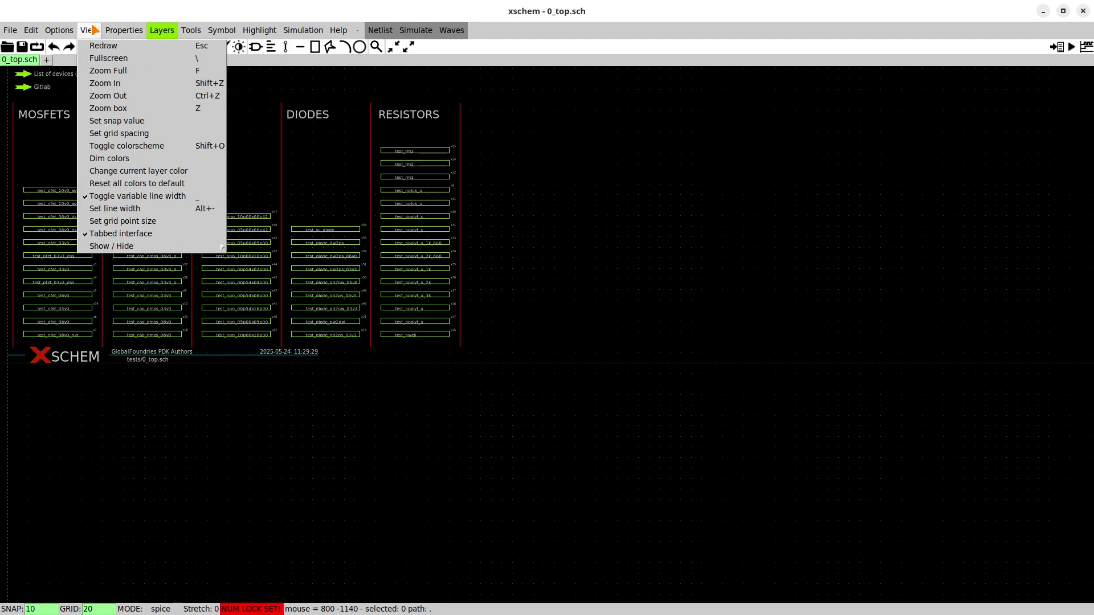
left_click(107, 71)
scroll(420, 259, "down", 7)
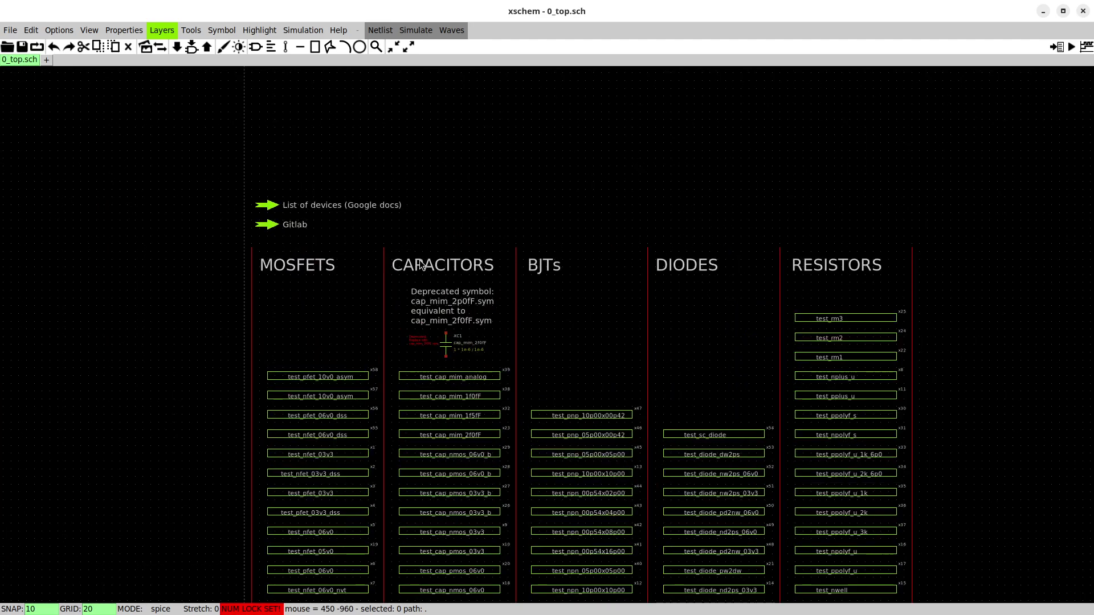
middle_click_drag(657, 254, 756, 259)
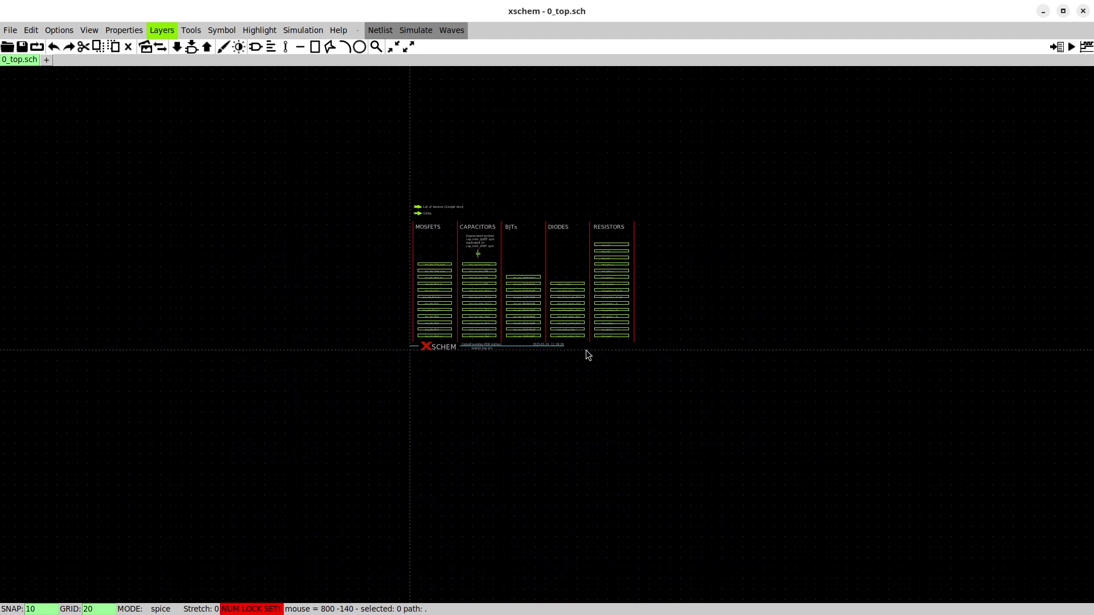
key("f")
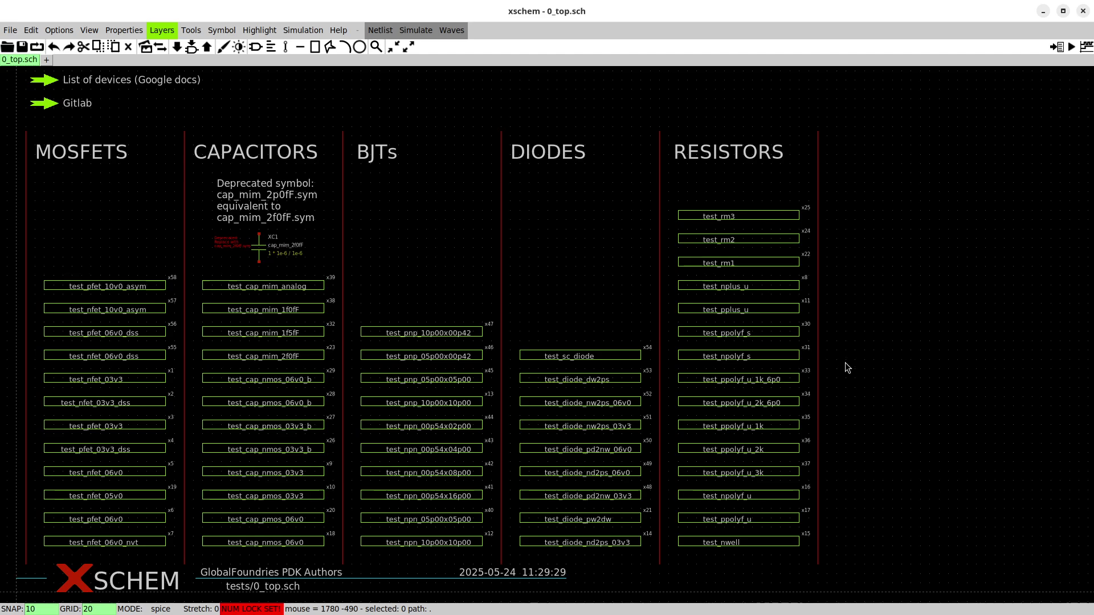
Open a new empty schematic tab and start saving it under a new name.
left_click(46, 61)
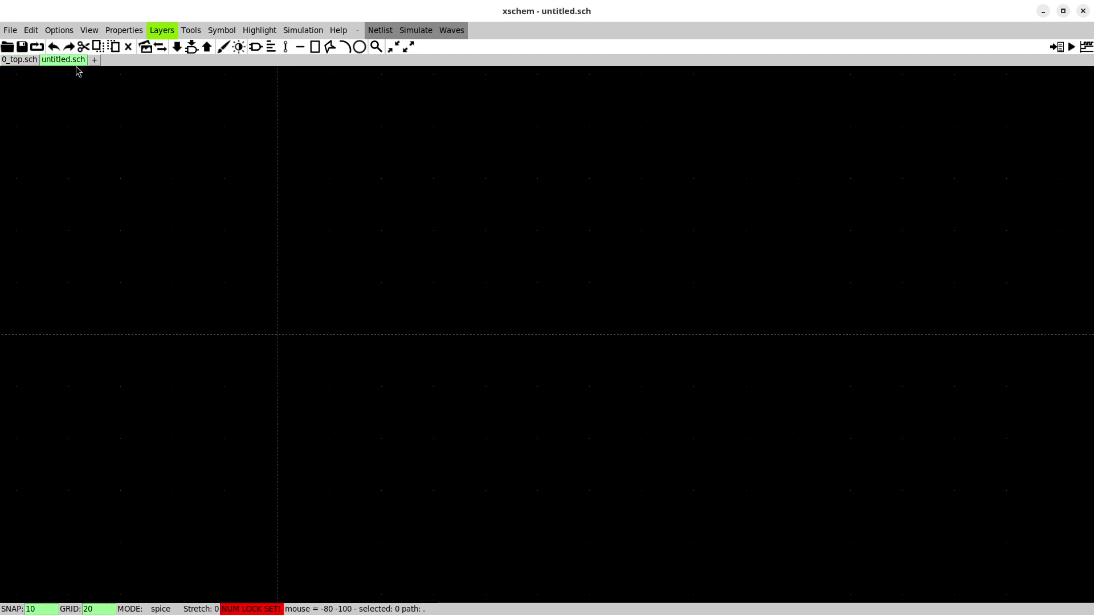
left_click(10, 29)
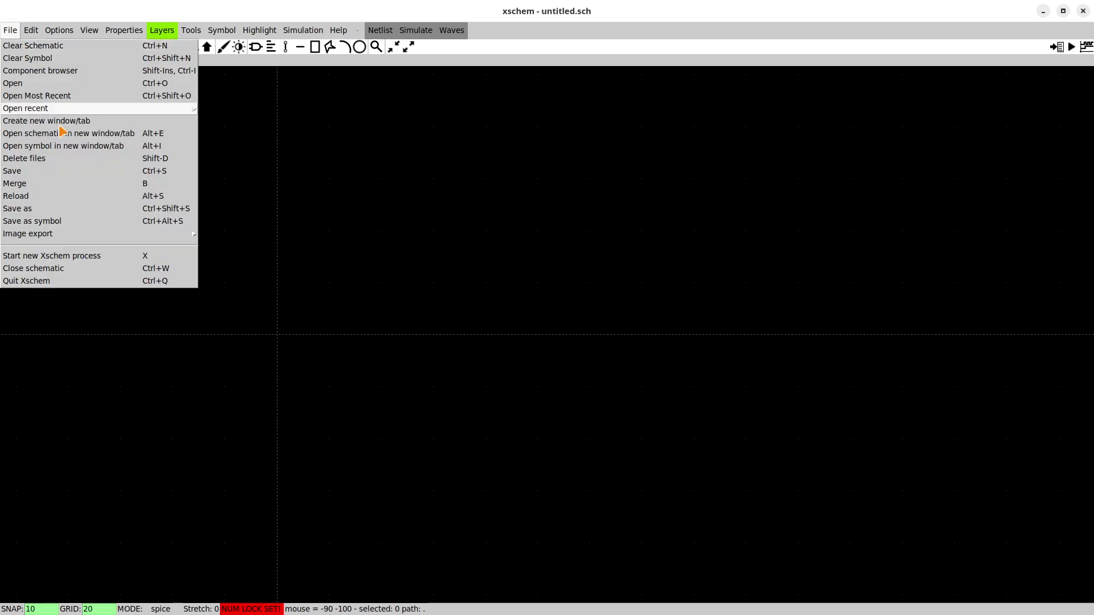
left_click(75, 208)
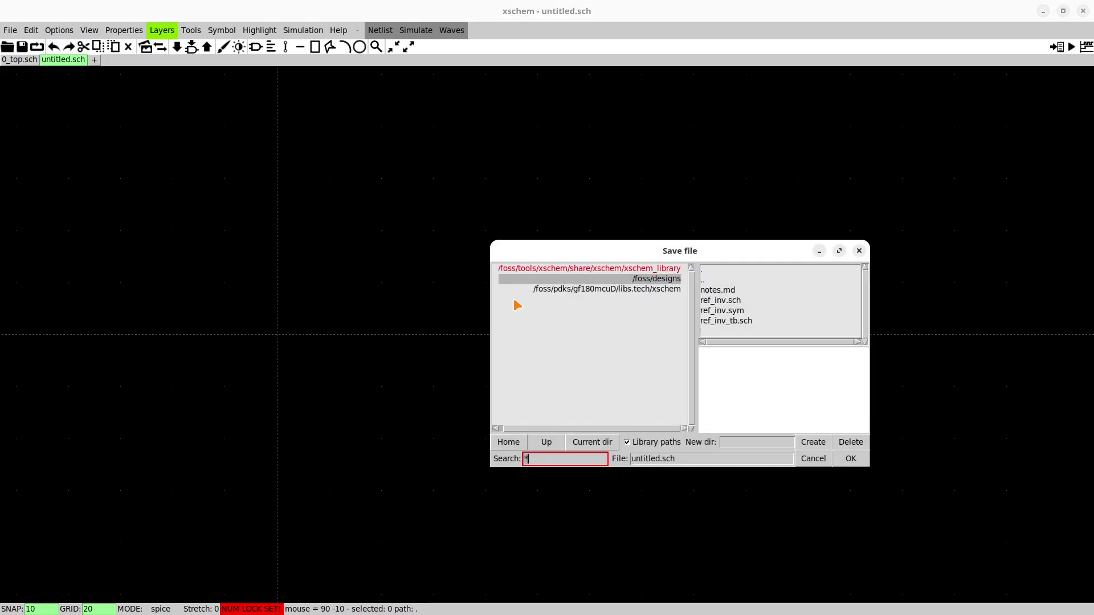
left_click_drag(552, 252, 499, 166)
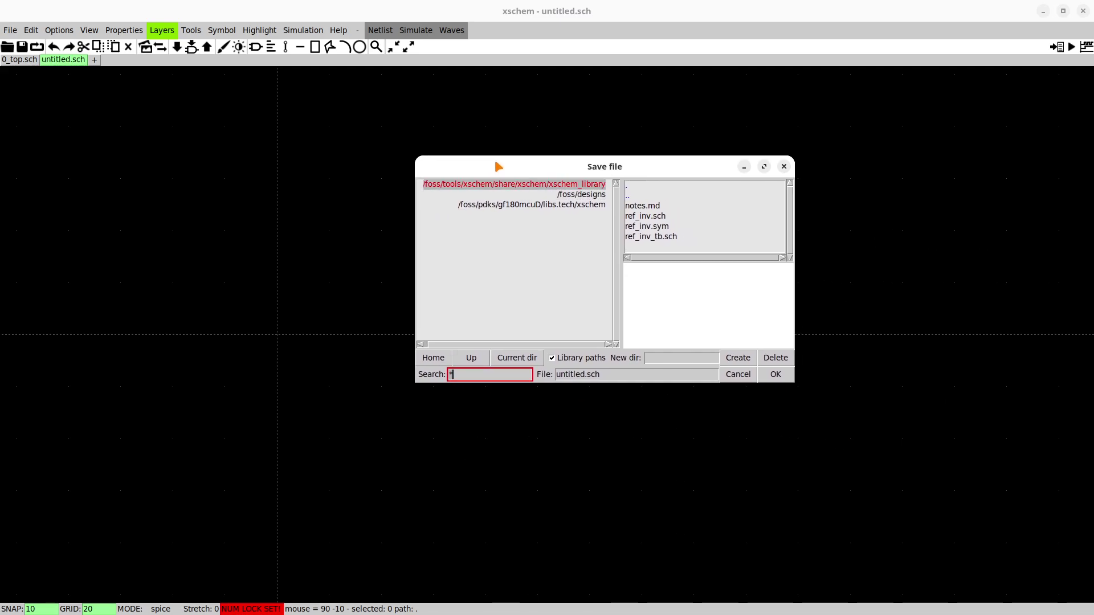
Browse the library paths and choose /foss/designs as the save location.
left_click(592, 184)
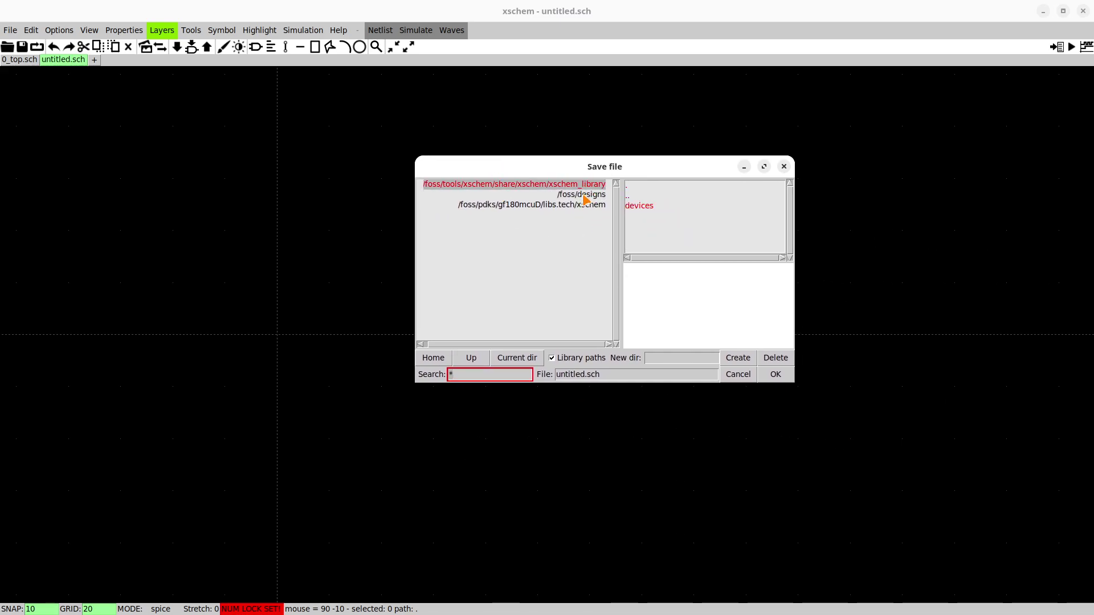
key("Tab")
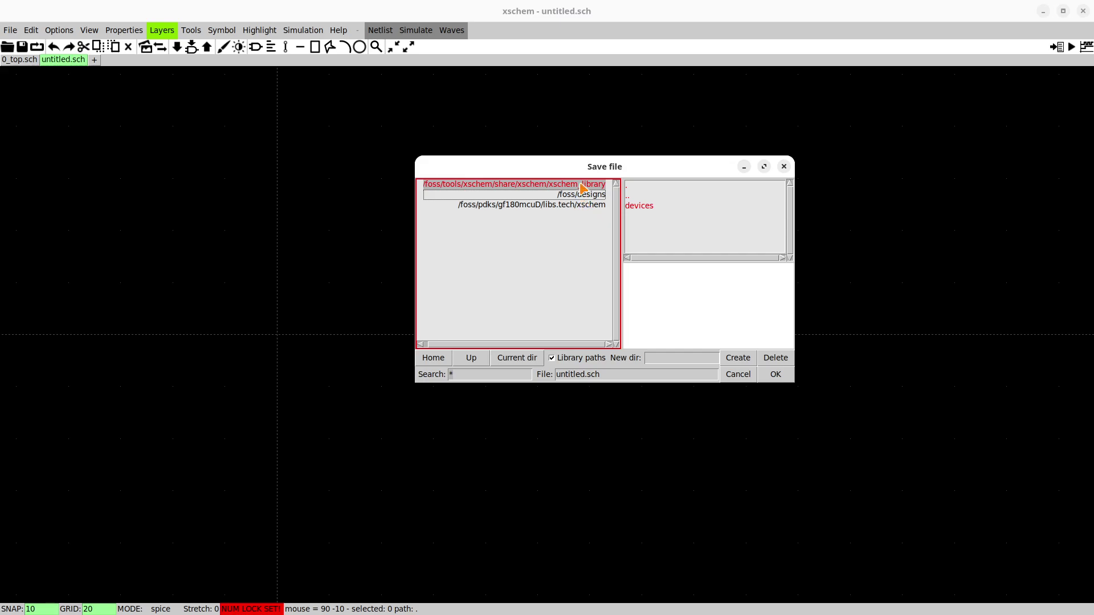
left_click(553, 185)
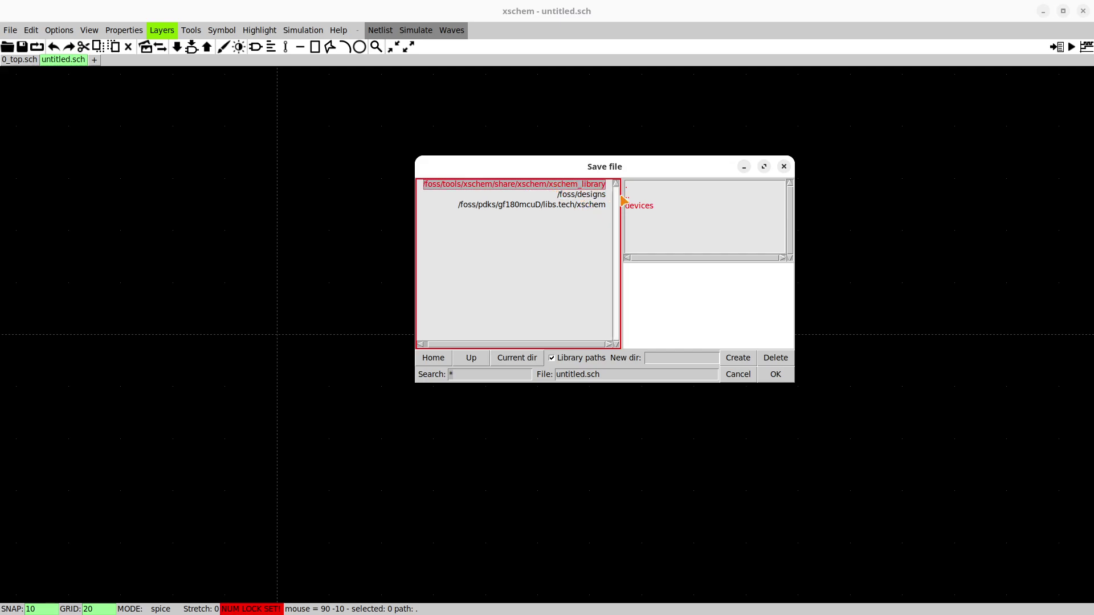
left_click(649, 206)
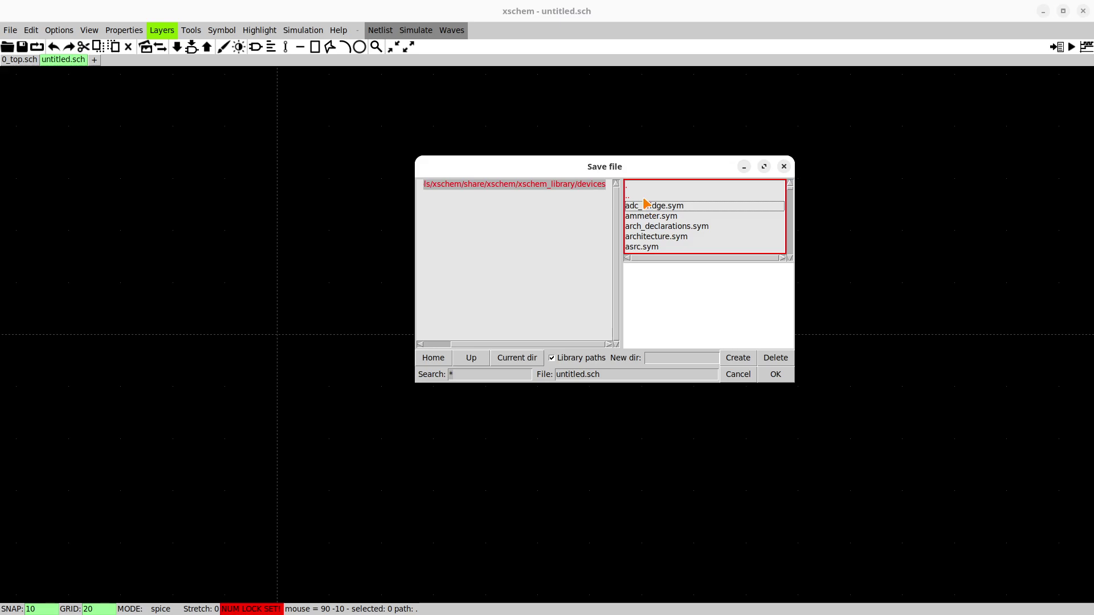
left_click(434, 359)
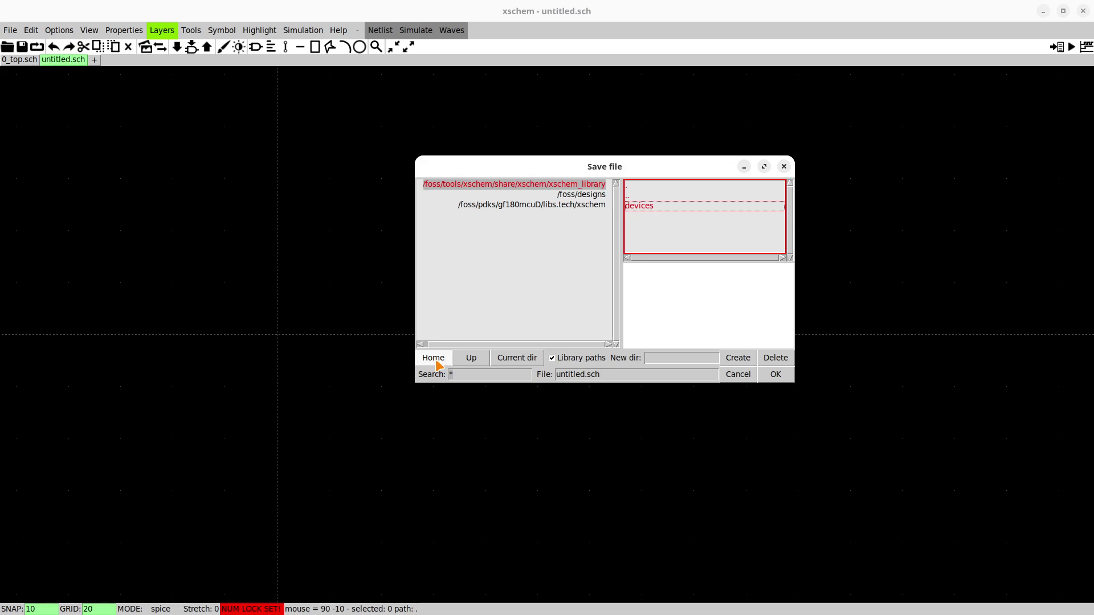
left_click(591, 196)
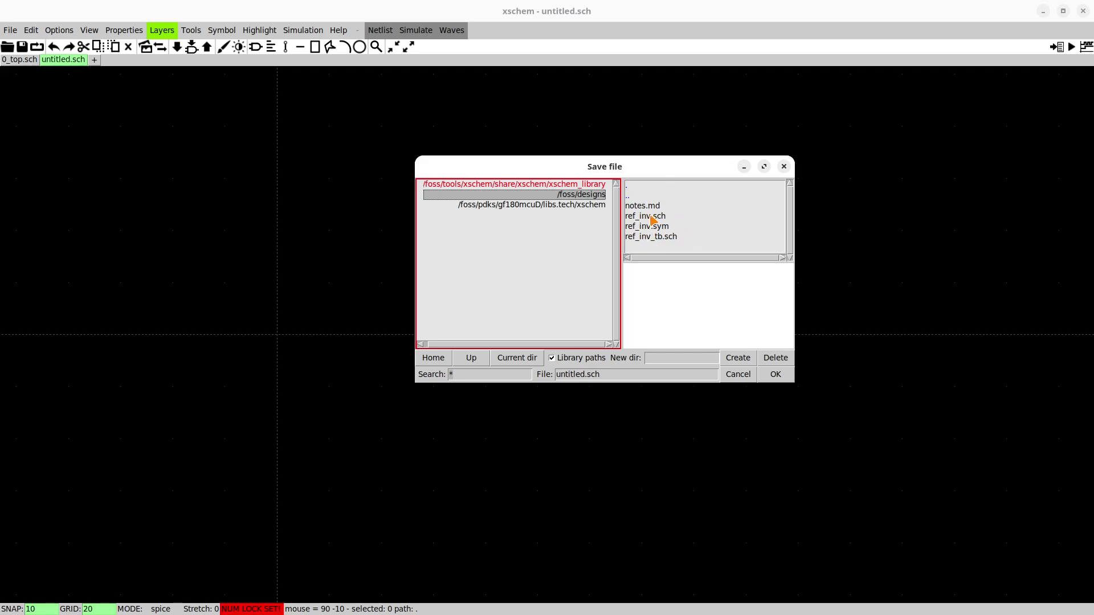
left_click(573, 205)
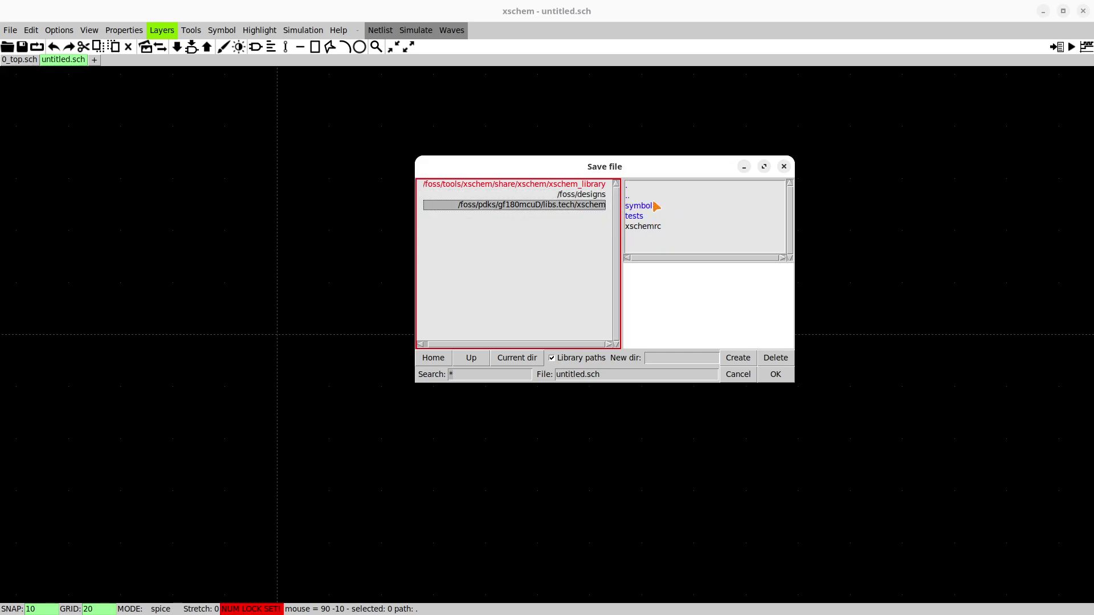
left_click(583, 197)
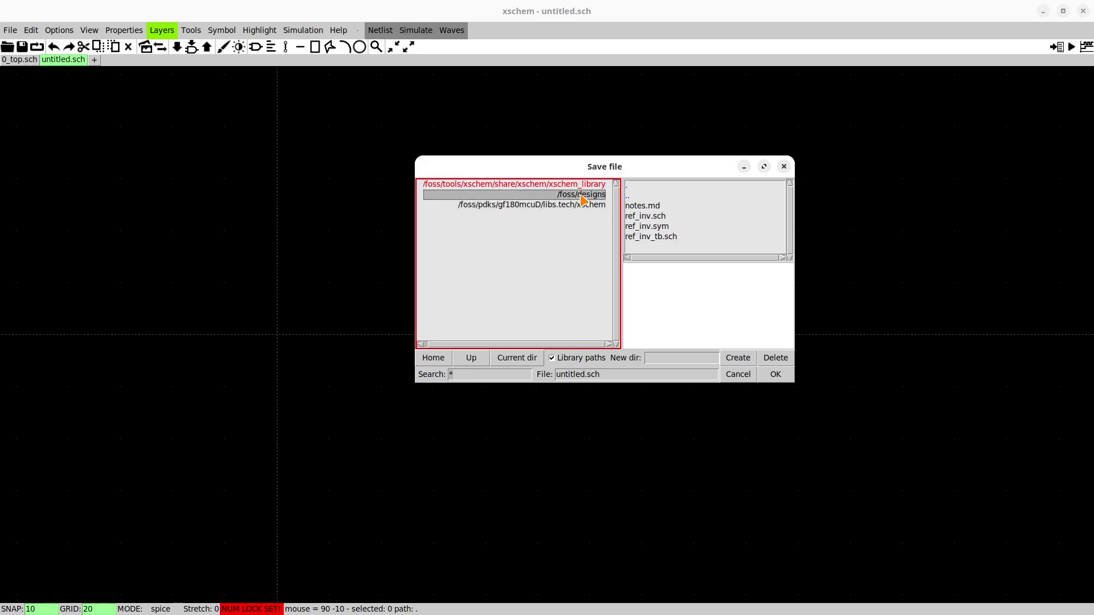
Replace the untitled file name with inv.
left_click(584, 374)
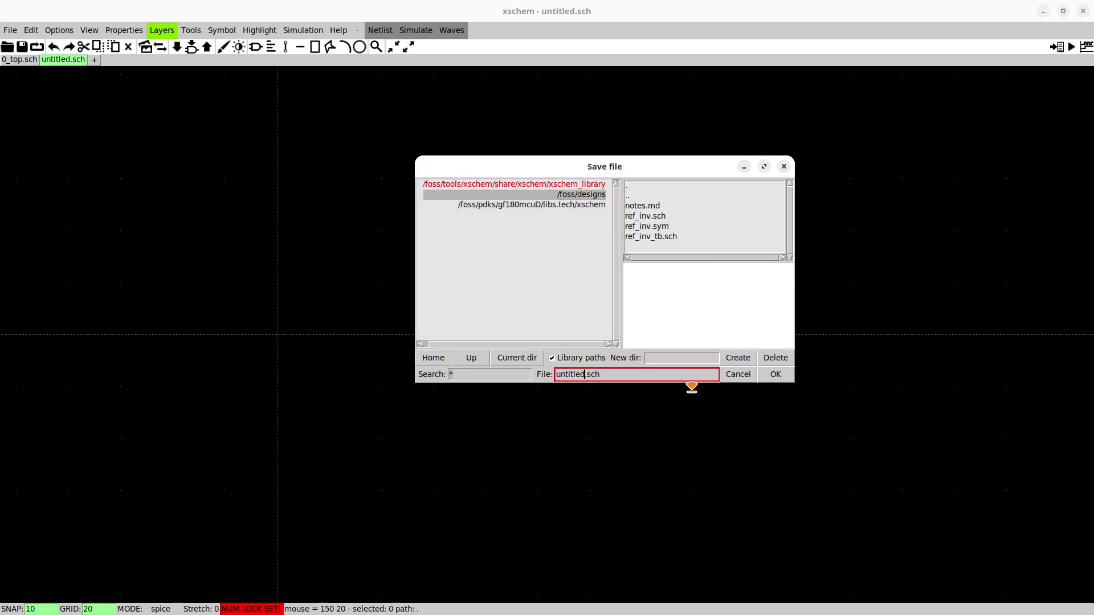
key("BackSpace")
key("BackSpace")
key("BackSpace")
key("BackSpace")
key("BackSpace")
key("BackSpace")
key("BackSpace")
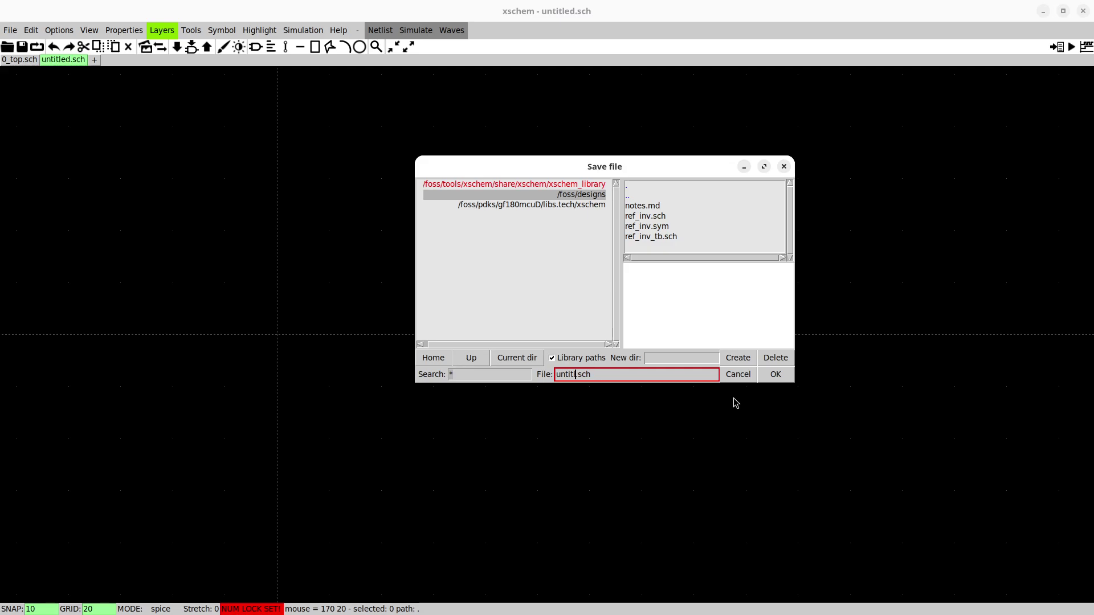
key("BackSpace")
type("inv")
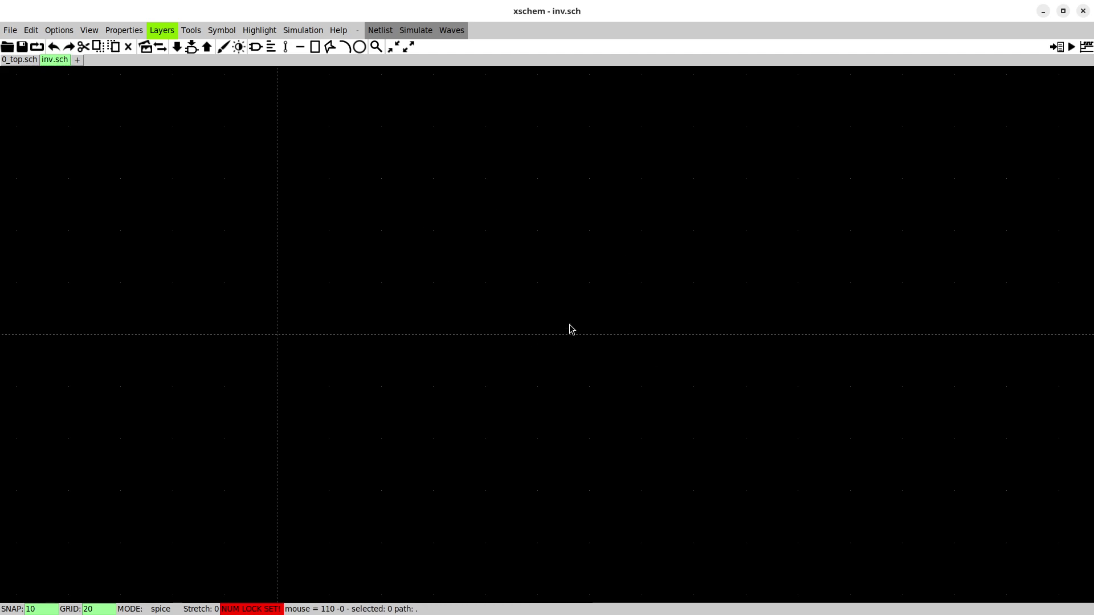
Zoom and pan the empty inv.sch canvas, then browse the Edit menu commands.
scroll(569, 327, "down", 2)
scroll(808, 237, "down", 2)
scroll(534, 348, "up", 2)
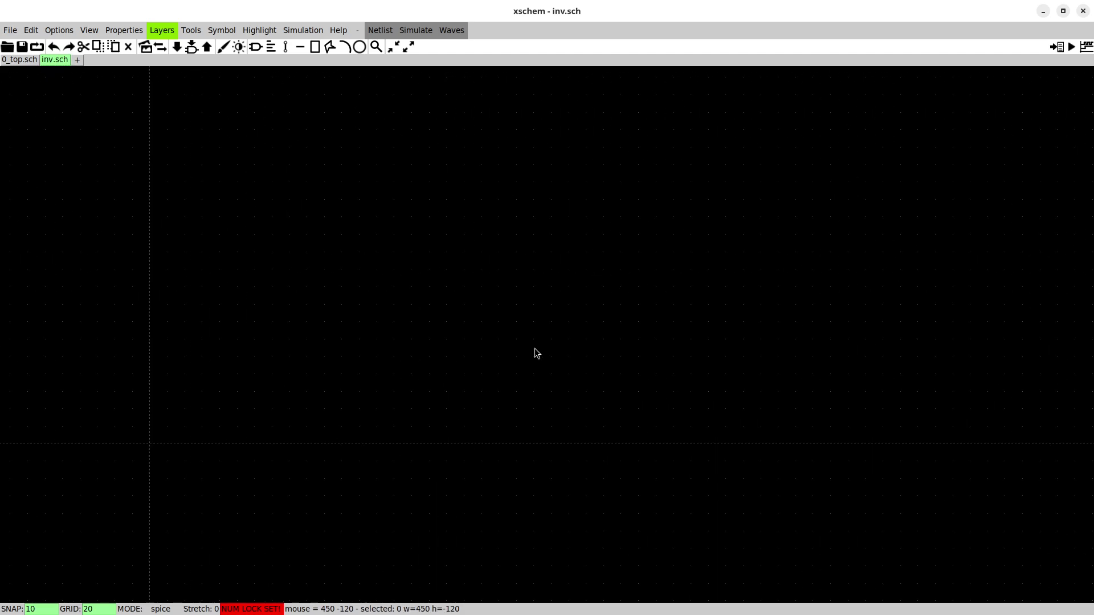
scroll(673, 282, "down", 2)
scroll(736, 236, "down", 2)
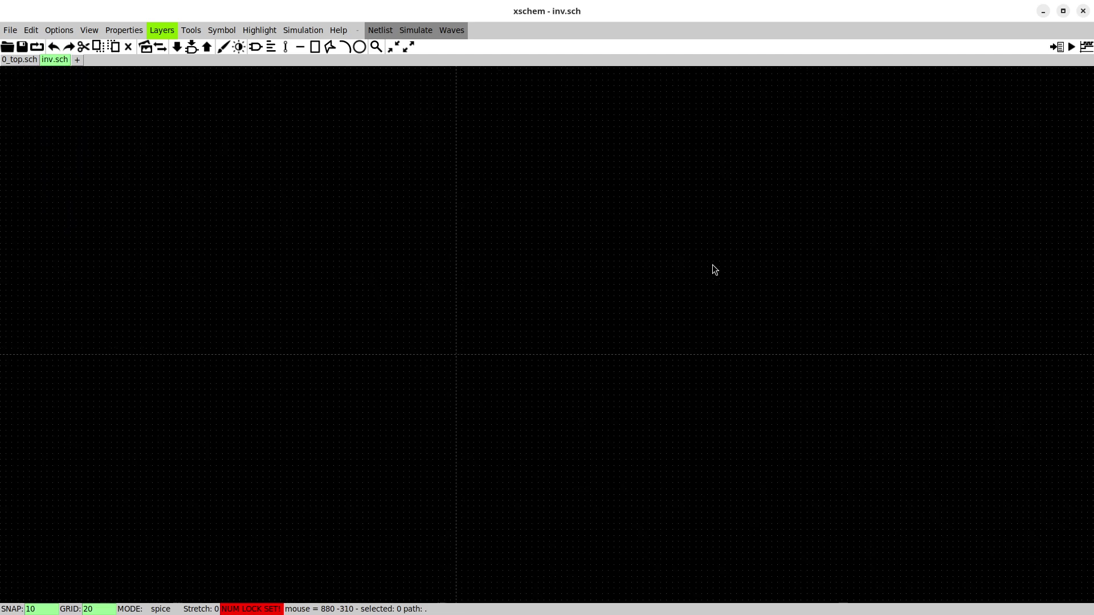
scroll(712, 264, "up", 1)
scroll(584, 294, "down", 2)
middle_click_drag(592, 241, 431, 317)
left_click(33, 31)
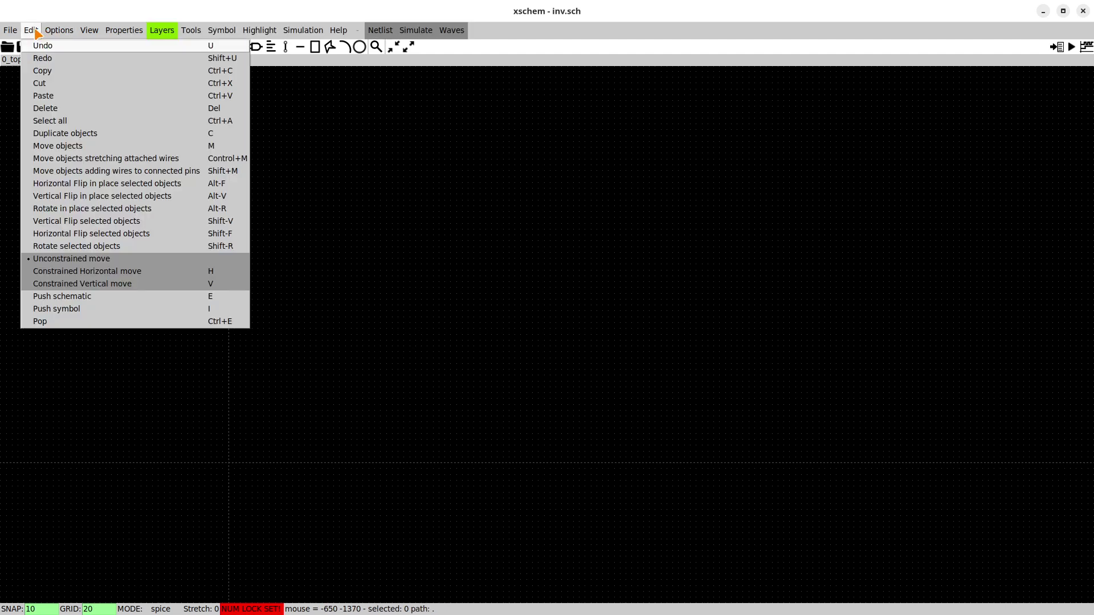
mouse_move(60, 35)
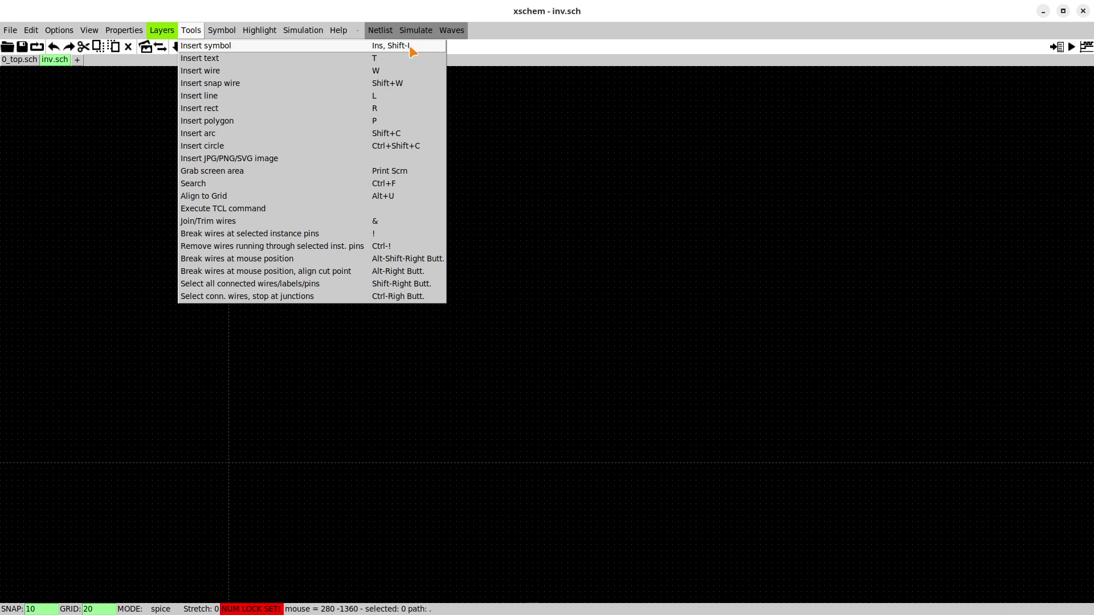
left_click(509, 149)
left_click(348, 30)
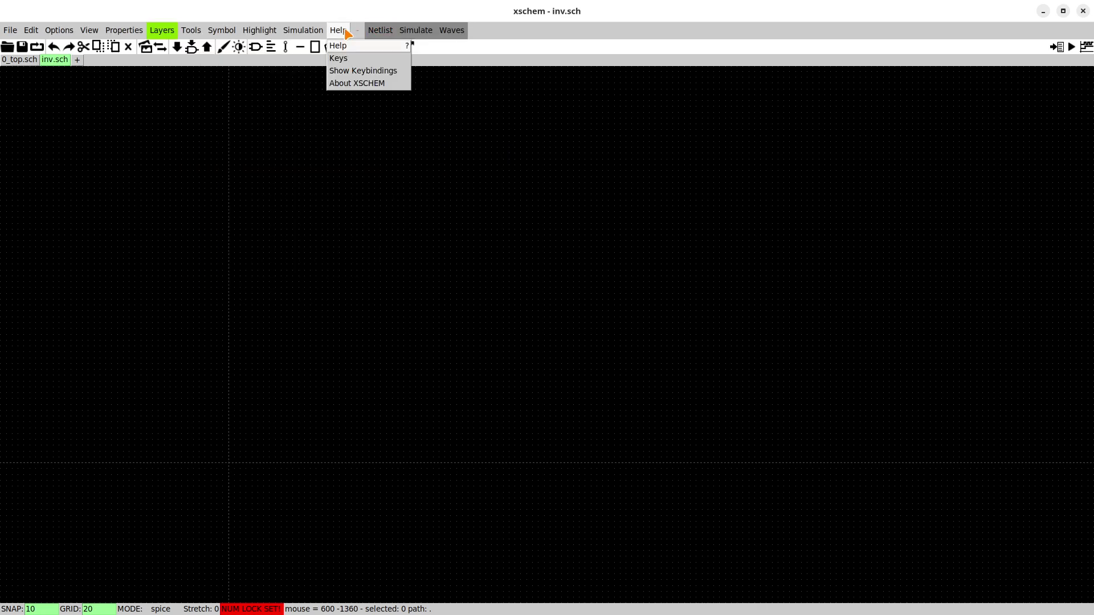
left_click(352, 59)
scroll(553, 225, "down", 3)
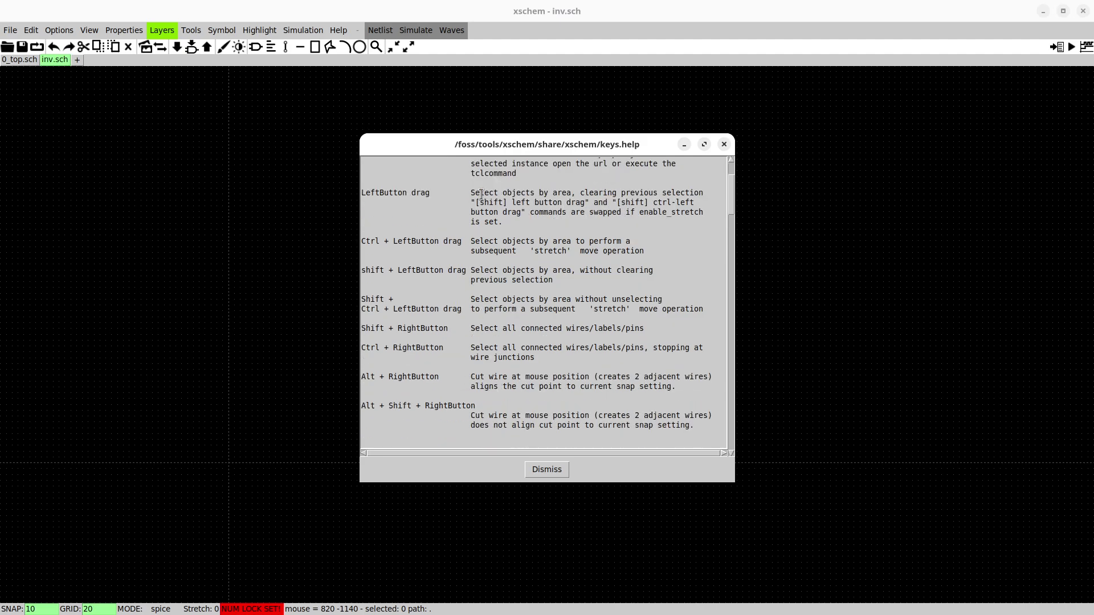
scroll(480, 194, "up", 3)
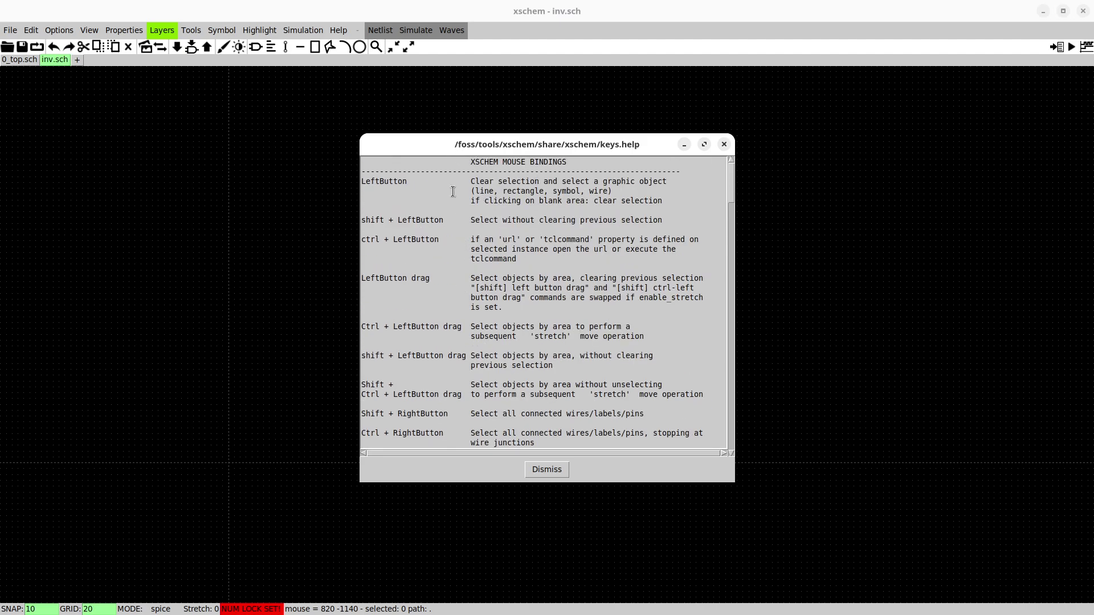
scroll(453, 192, "down", 20)
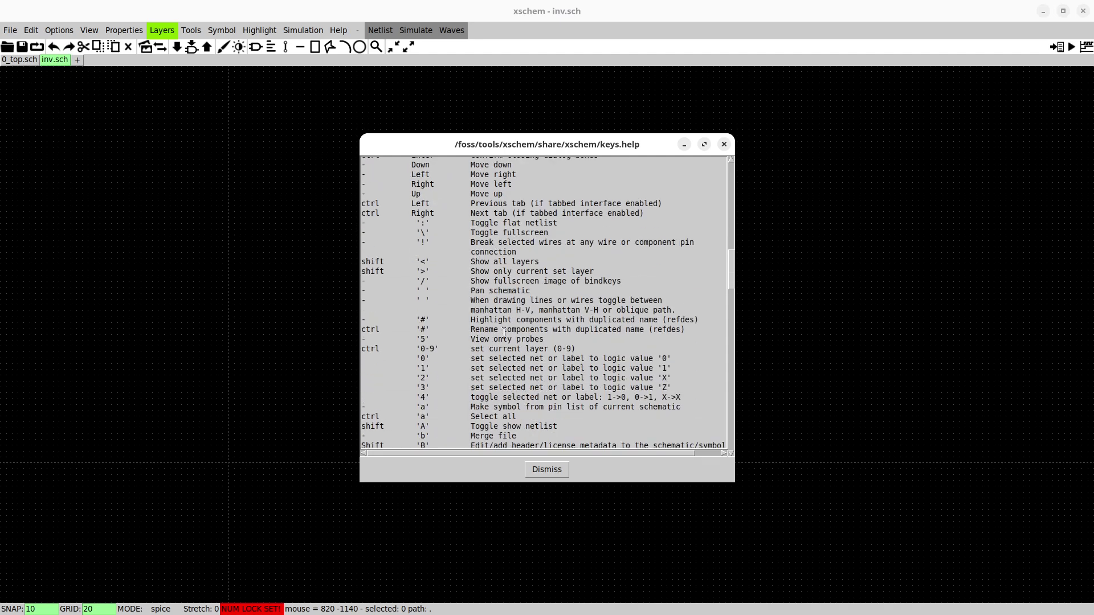
scroll(504, 333, "down", 15)
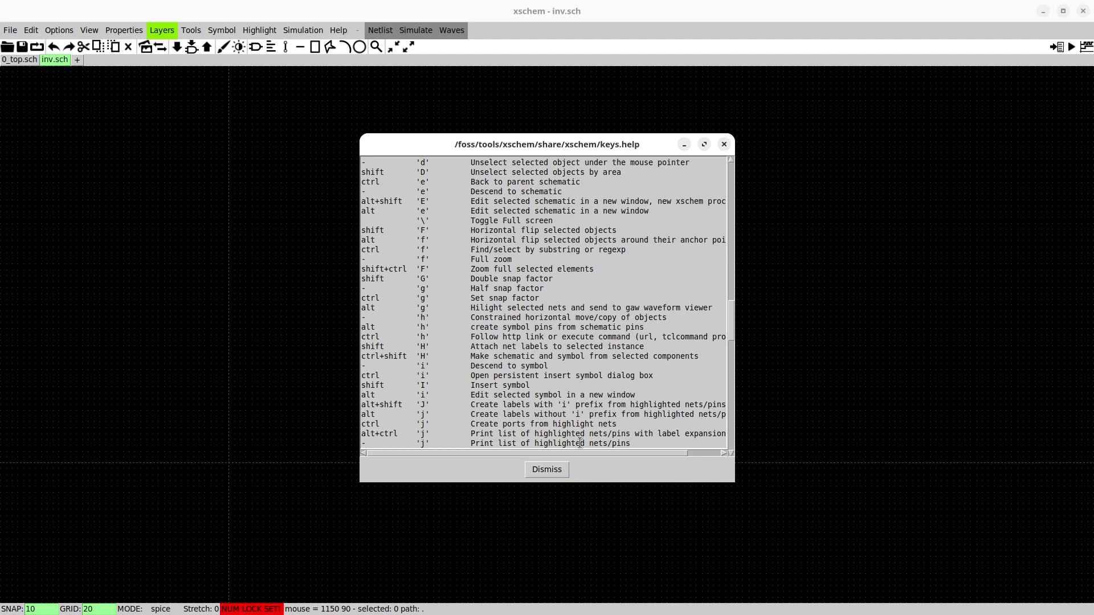
Place the title.sym title block from the devices library, filtered by 'tit'.
left_click(556, 471)
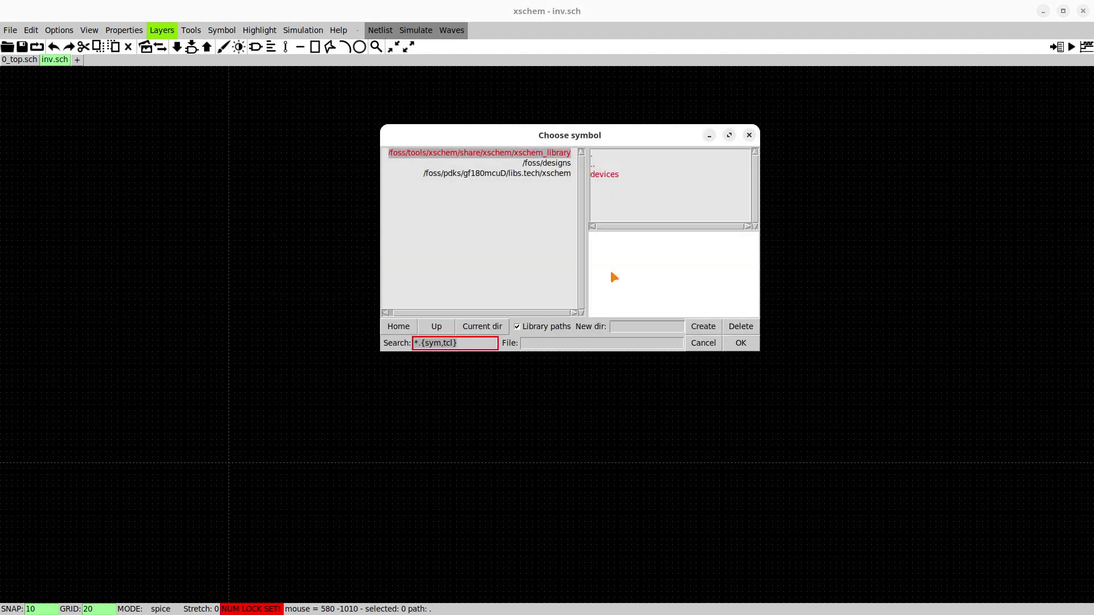
left_click(604, 174)
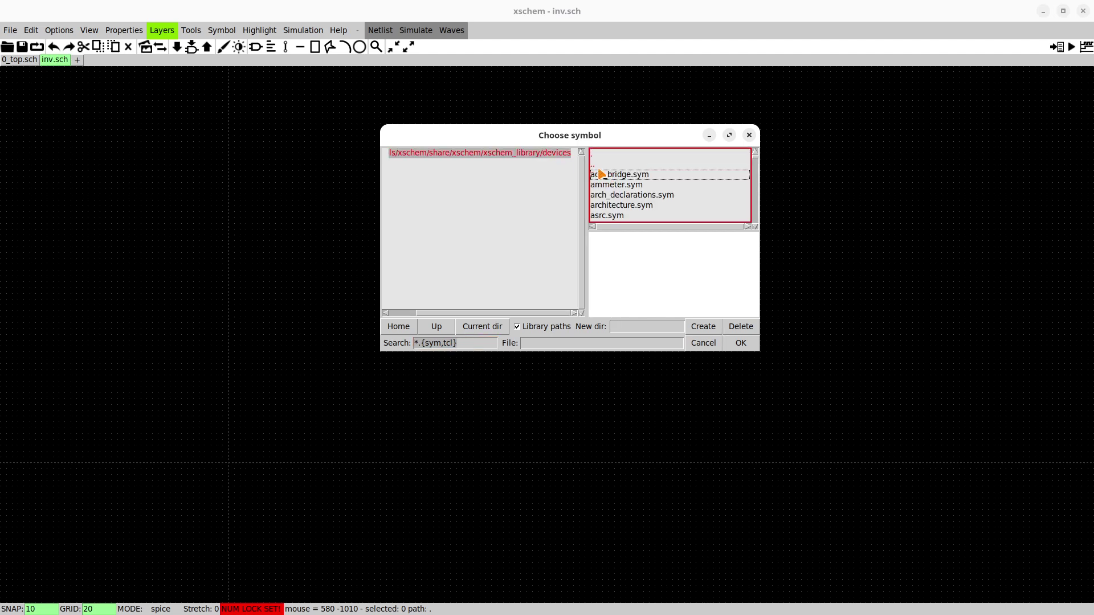
left_click(415, 342)
type("tit")
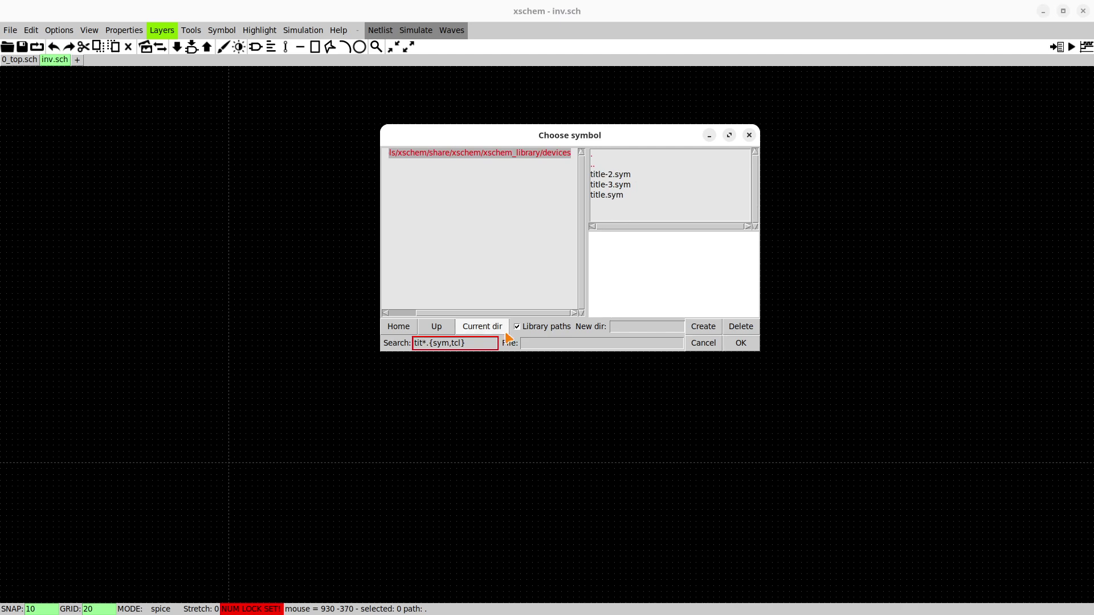
left_click(618, 197)
left_click(740, 343)
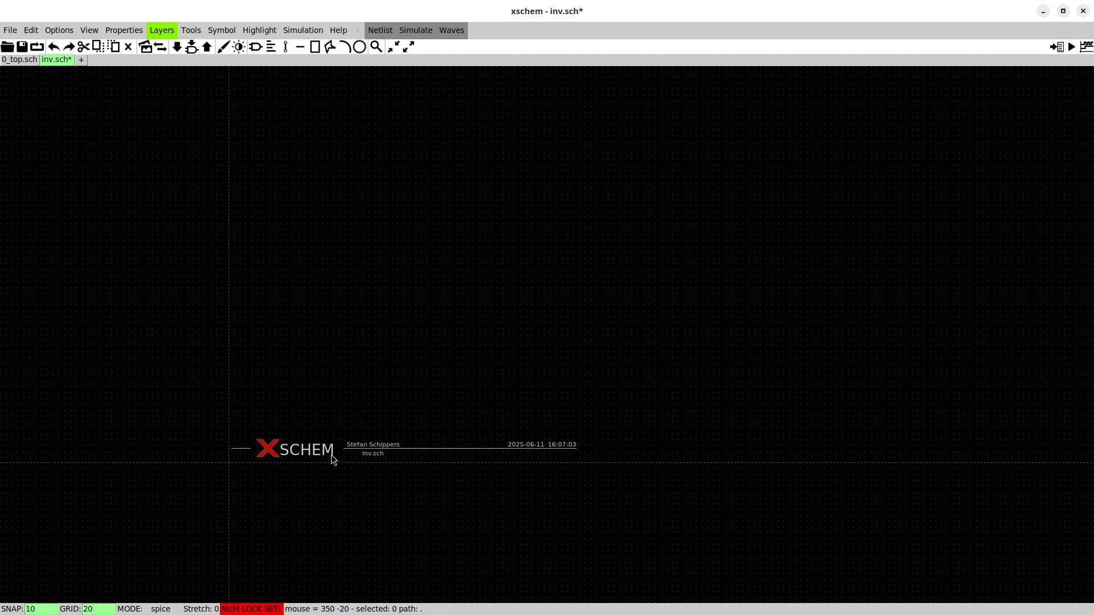
Change the title block's author attribute to the designer's name.
left_click(305, 456)
right_click(306, 456)
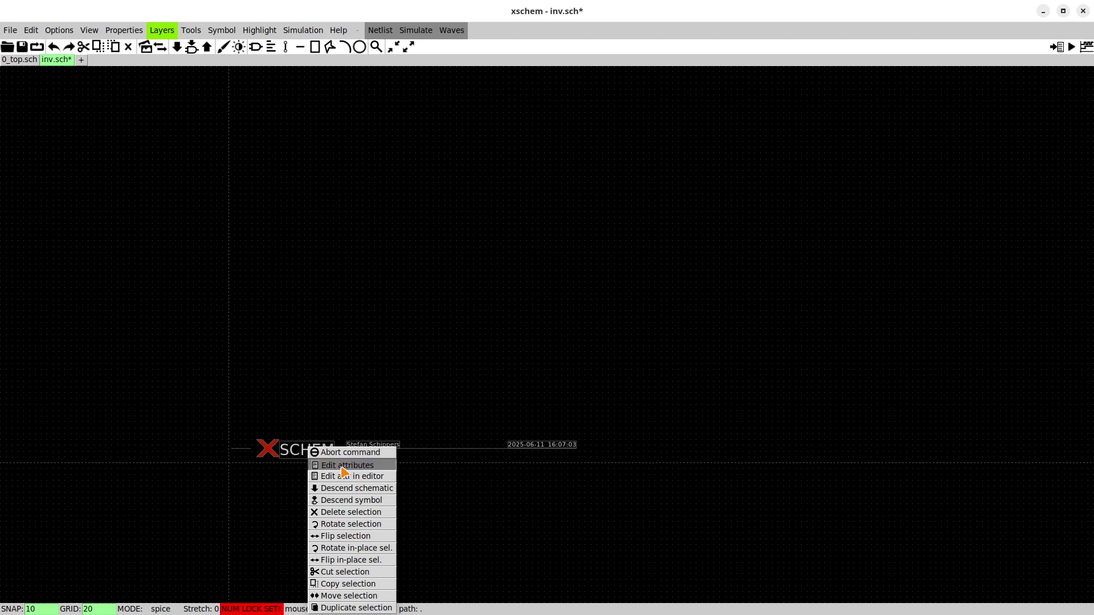
left_click(365, 464)
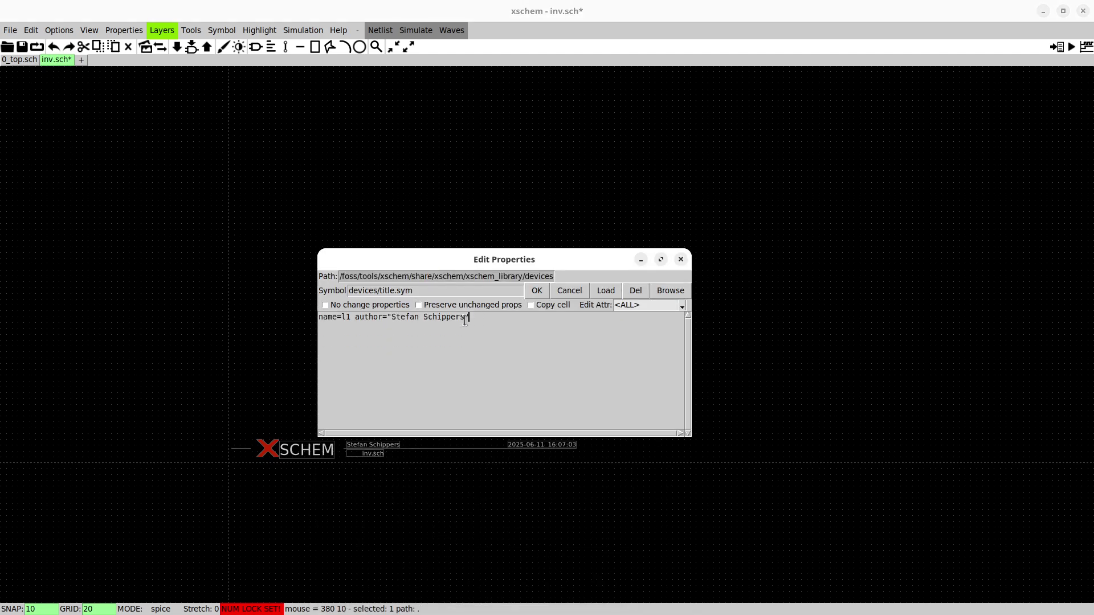
left_click_drag(464, 319, 391, 318)
type("M. Koefing")
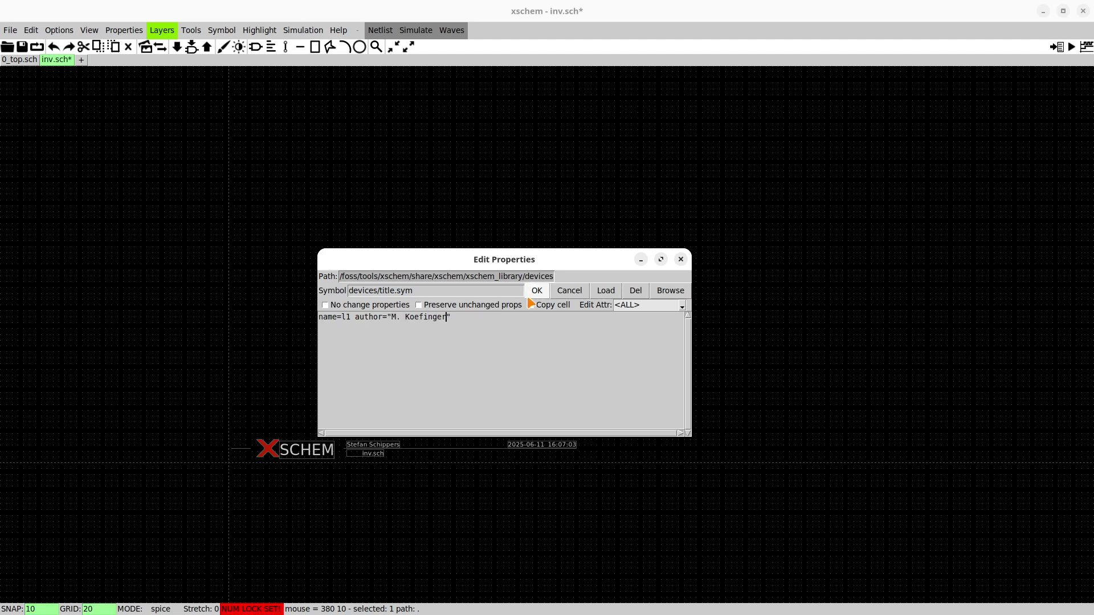
left_click(535, 292)
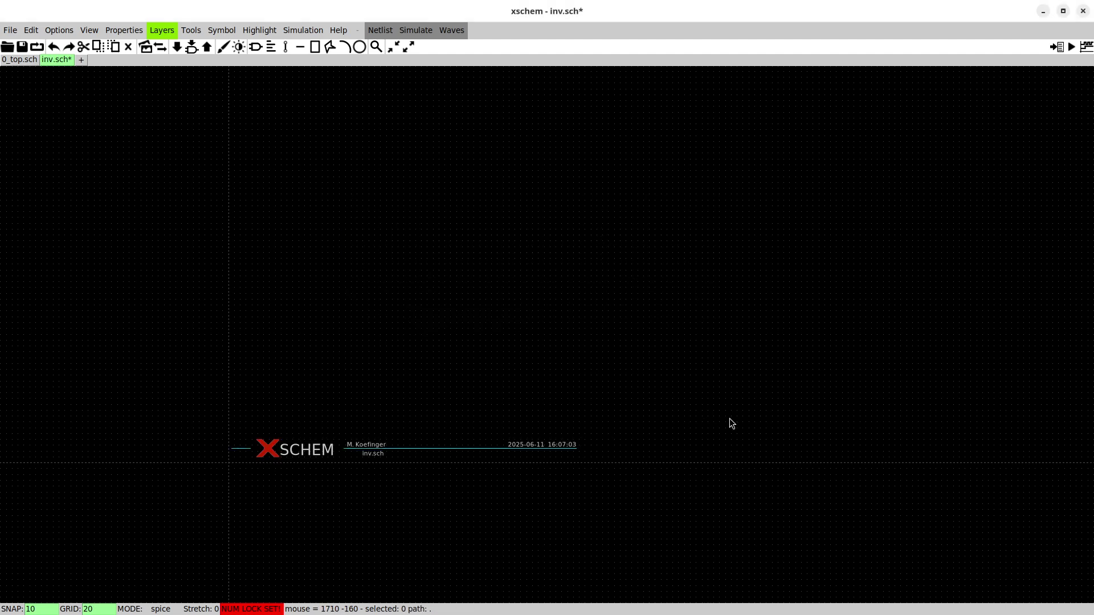
Browse to the gf180mcuD xschem symbols folder in the symbol browser.
key("Insert")
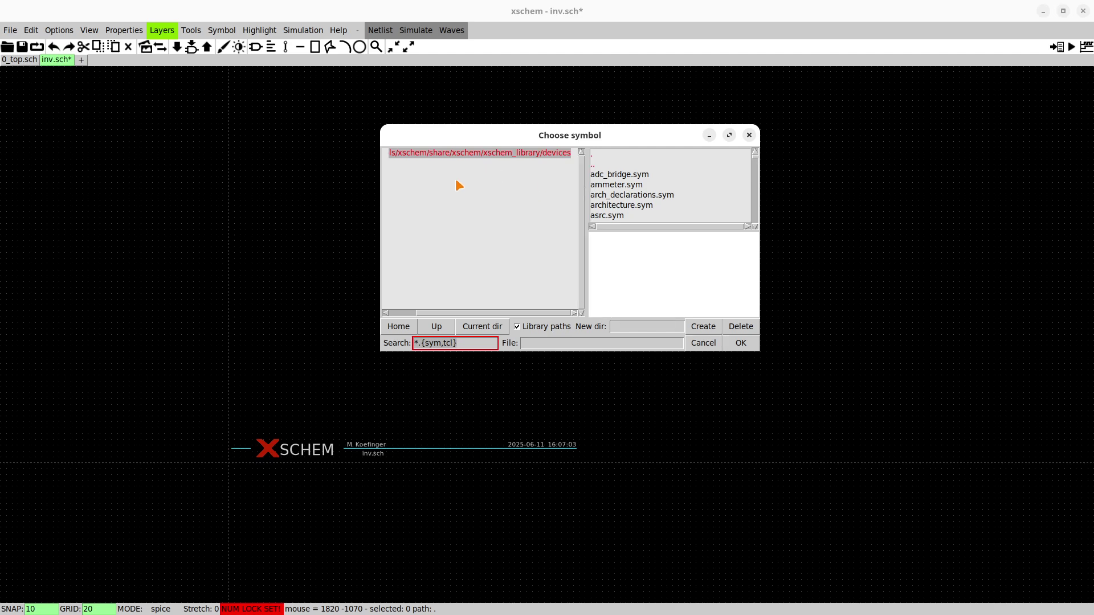
left_click(398, 326)
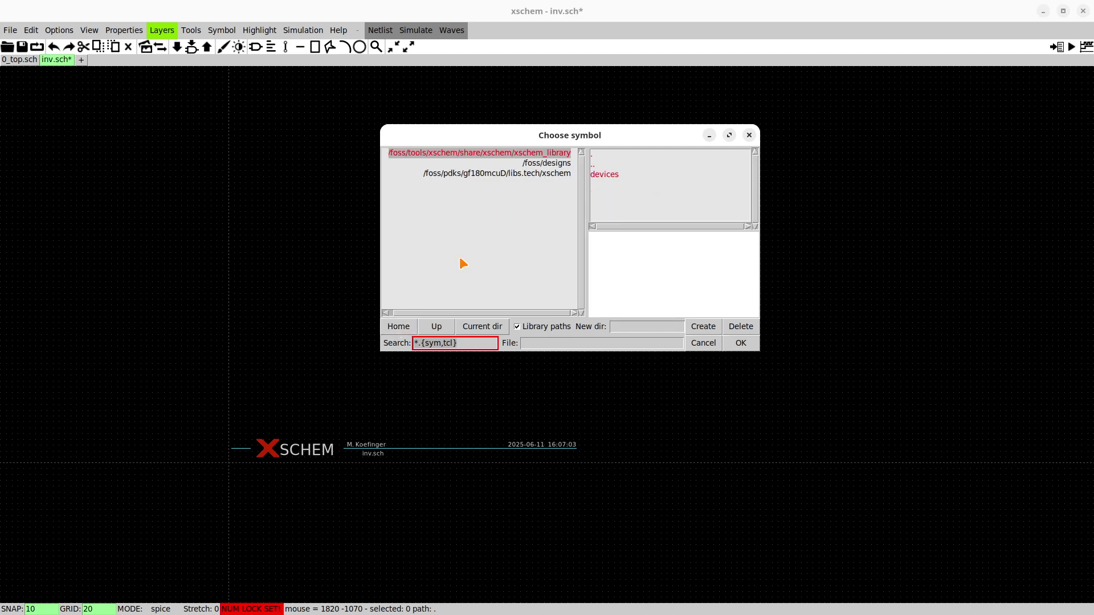
left_click(560, 164)
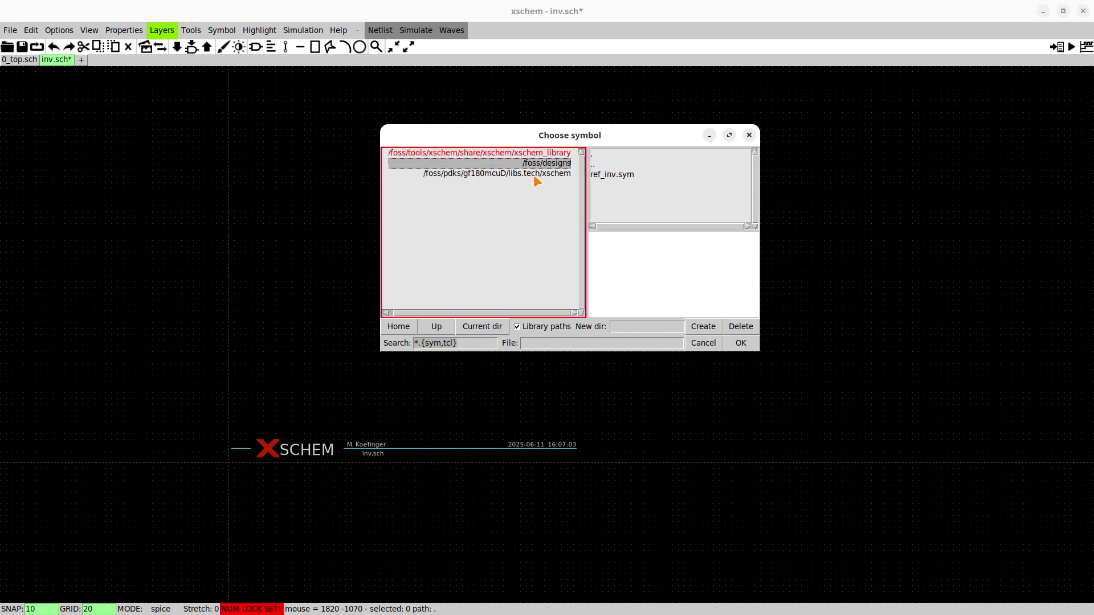
left_click(507, 173)
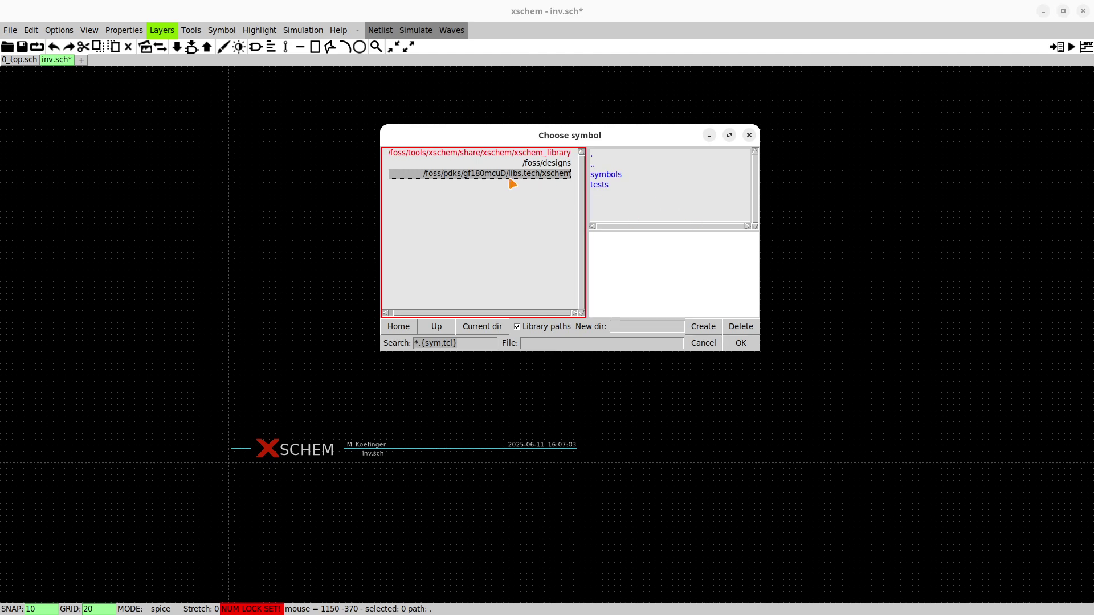
double_click(606, 174)
scroll(650, 188, "down", 10)
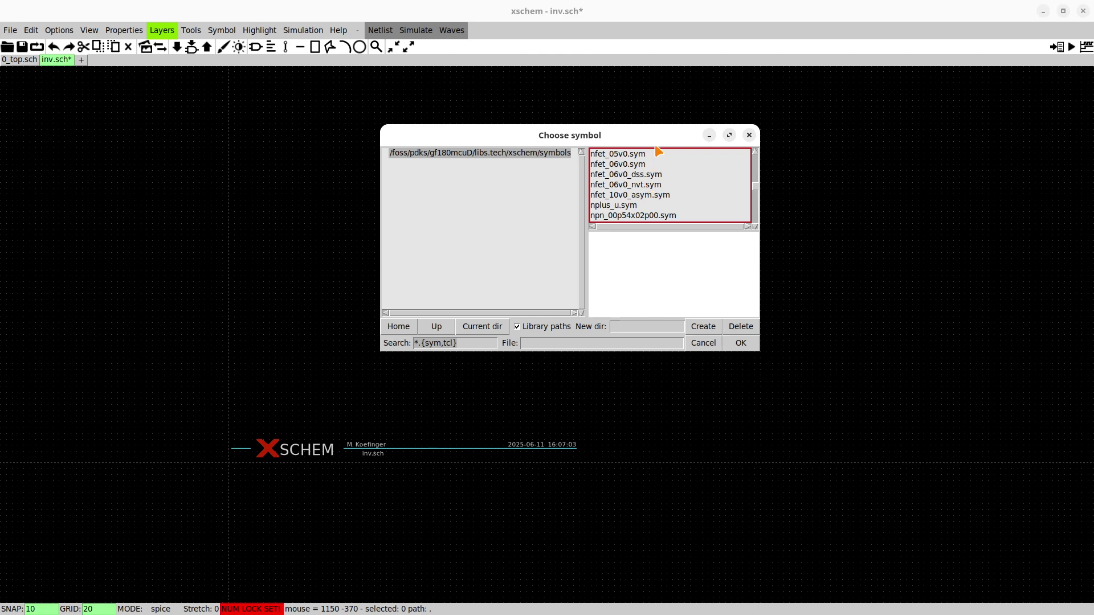
left_click_drag(625, 345, 593, 518)
scroll(643, 203, "down", 3)
scroll(643, 203, "up", 3)
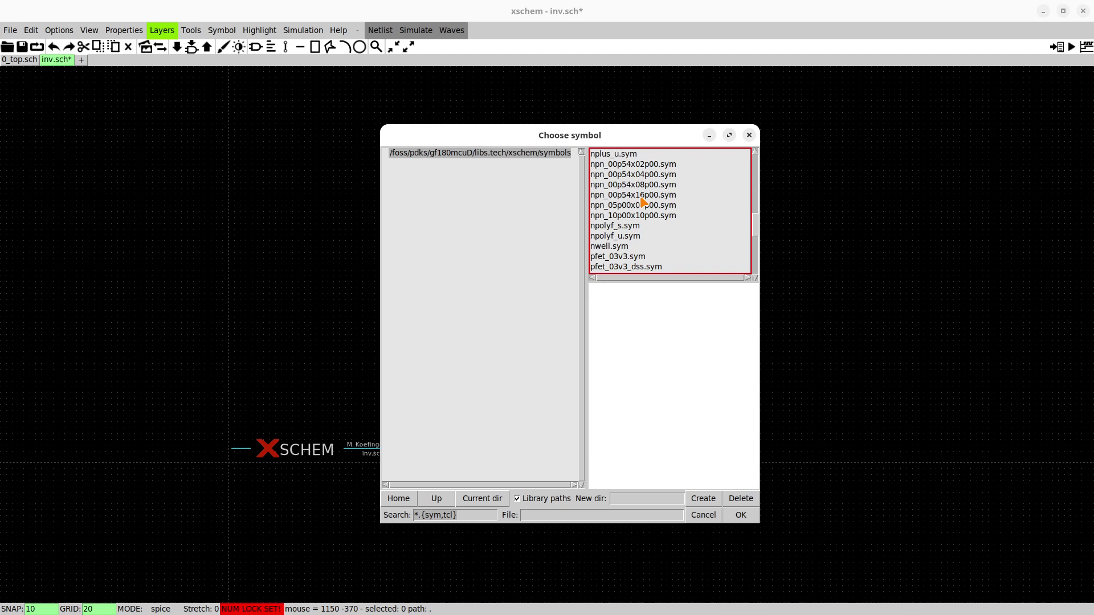
scroll(642, 188, "up", 3)
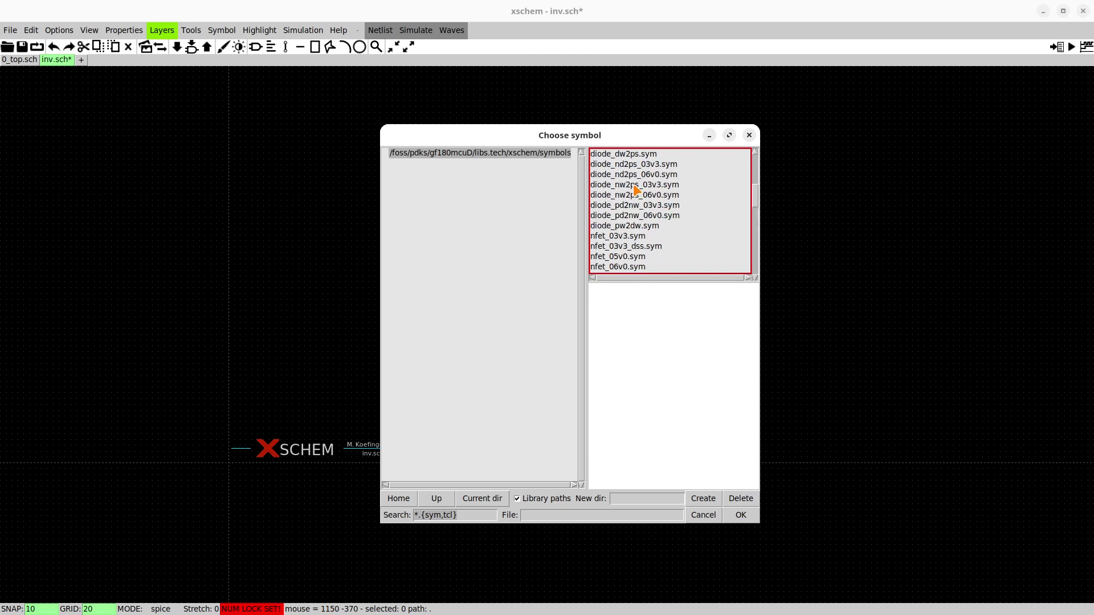
Place the nfet_03v3 transistor XM1 on the schematic.
left_click(623, 236)
left_click(745, 516)
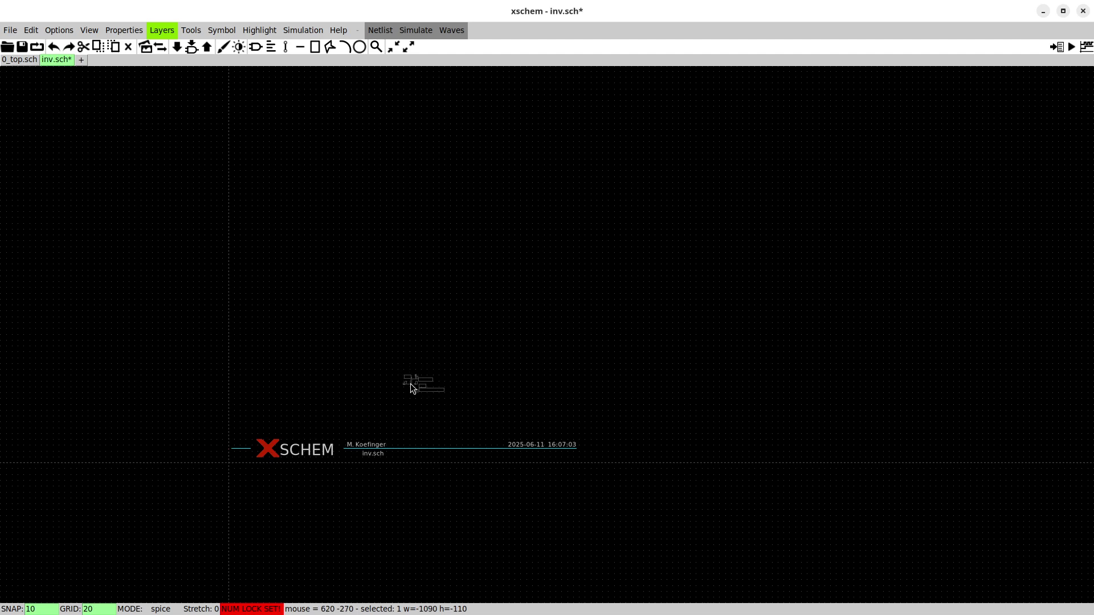
left_click(411, 384)
left_click(496, 342)
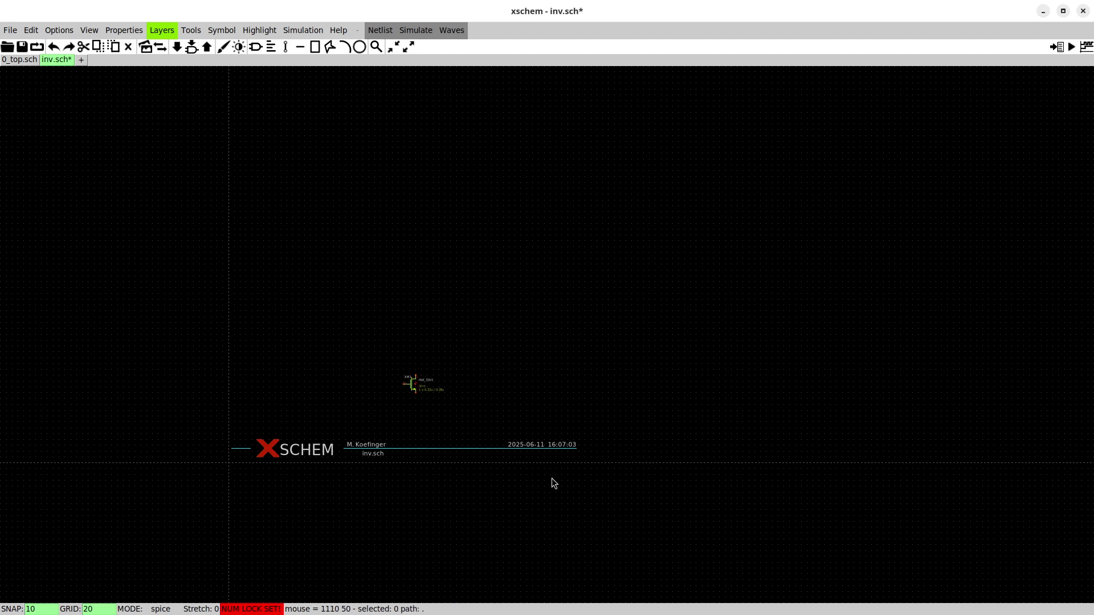
key("f")
Place the pfet_03v3 transistor XM2 above the nfet.
key("Insert")
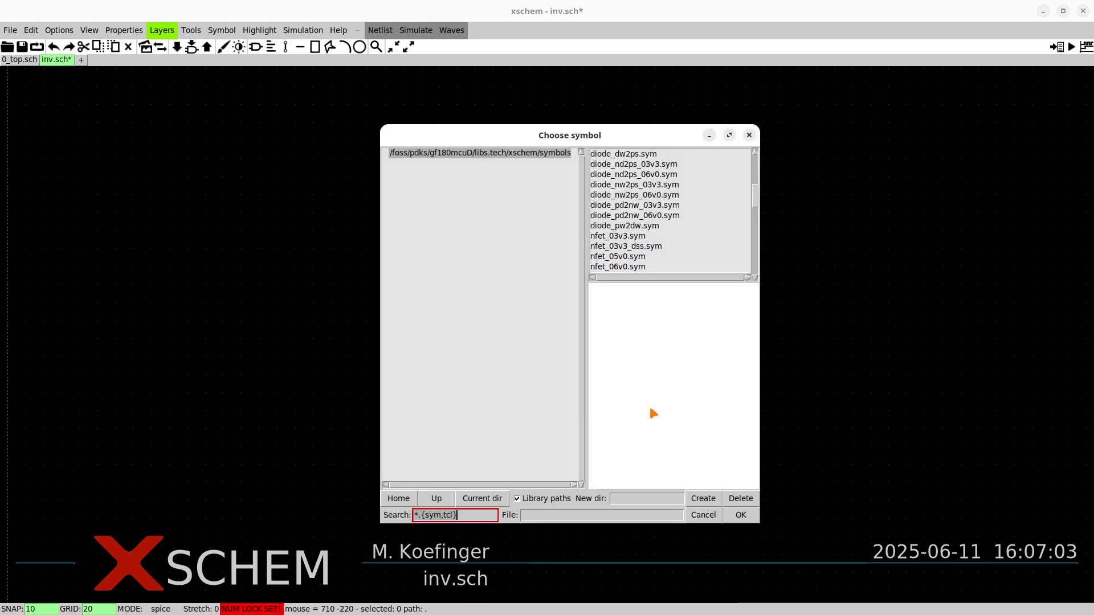
scroll(708, 242, "down", 5)
left_click(614, 206)
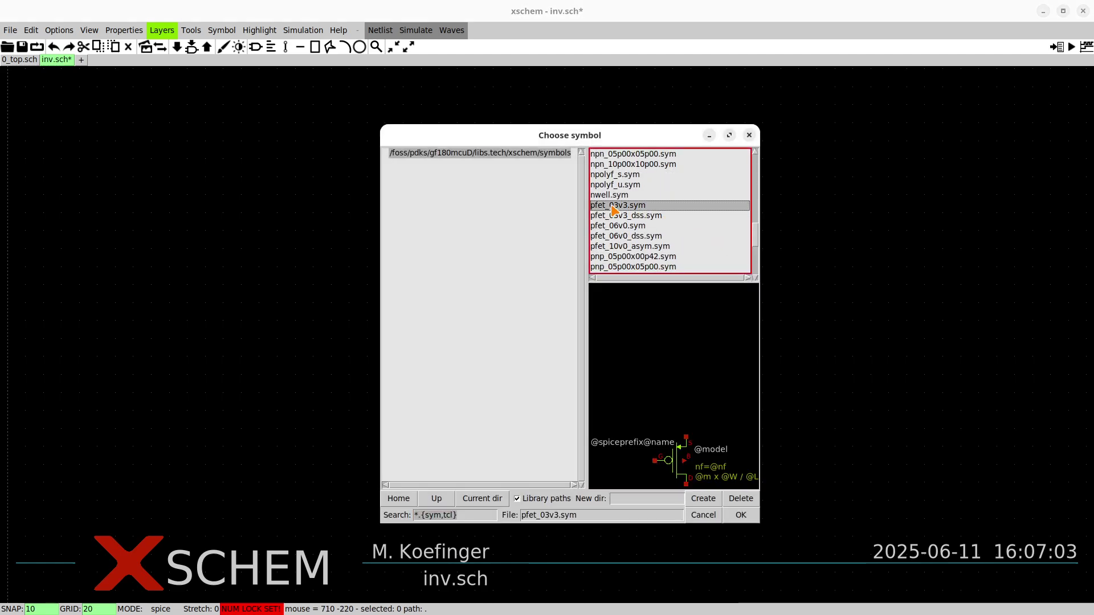
left_click(739, 515)
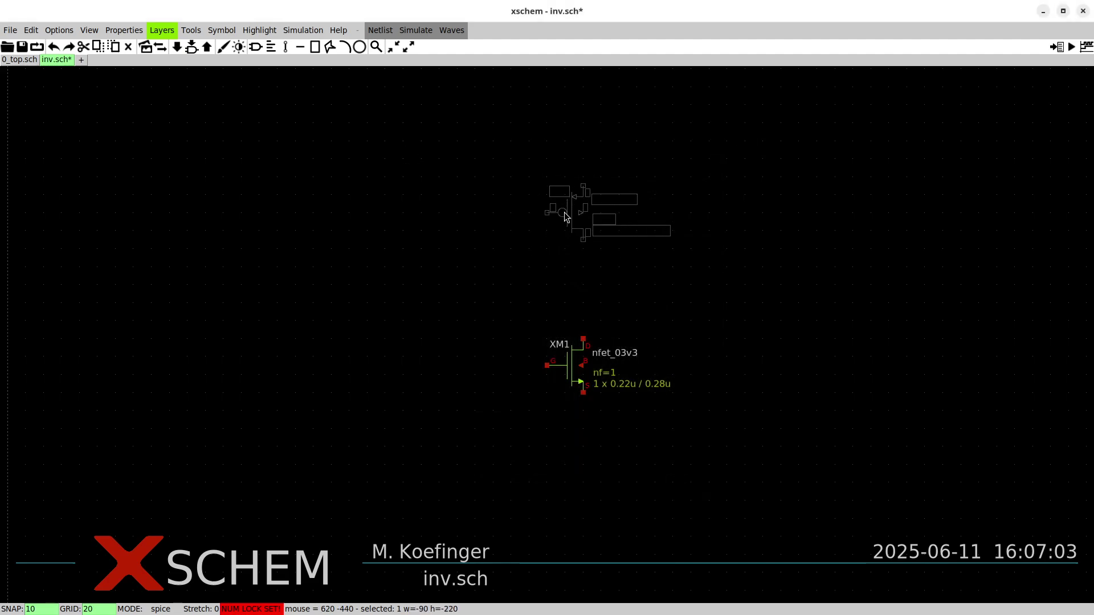
left_click(564, 220)
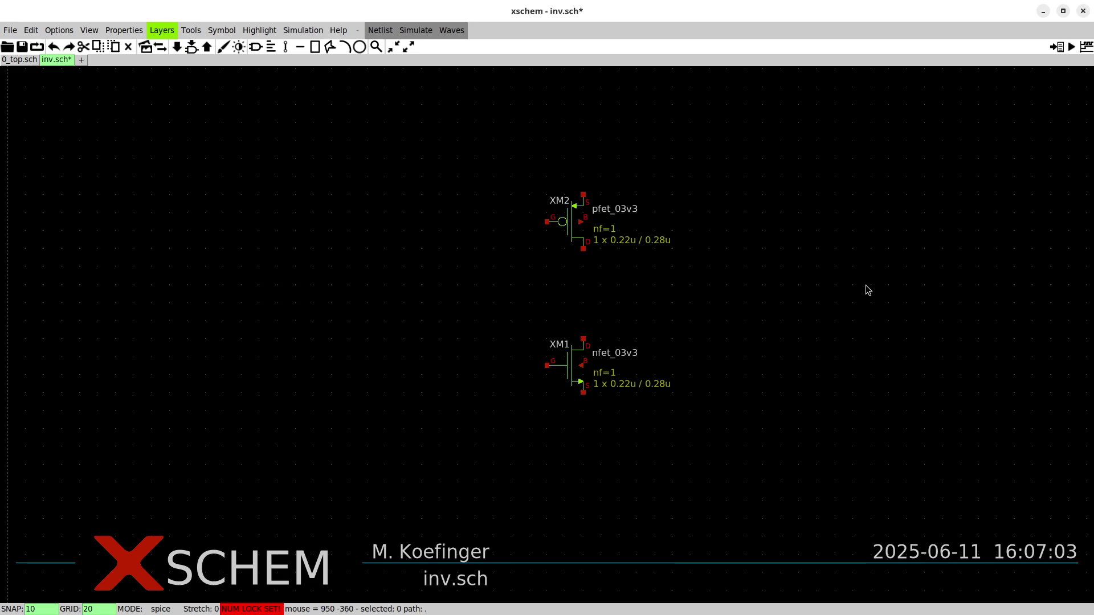
key("Insert")
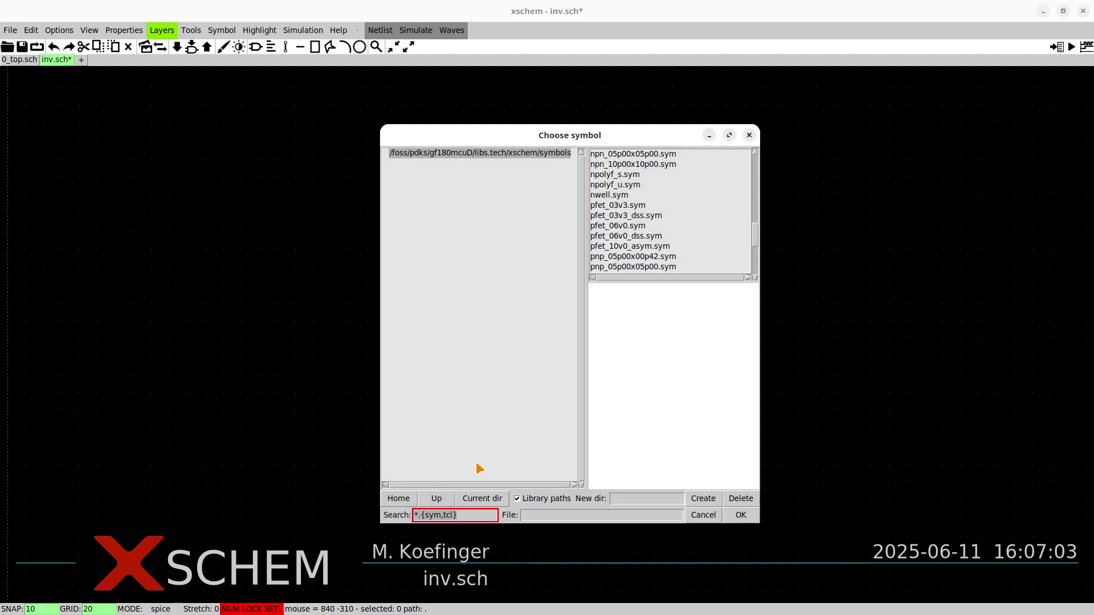
Filter the devices library by 'pin' and choose iopin.sym for placement.
left_click(398, 498)
left_click(603, 174)
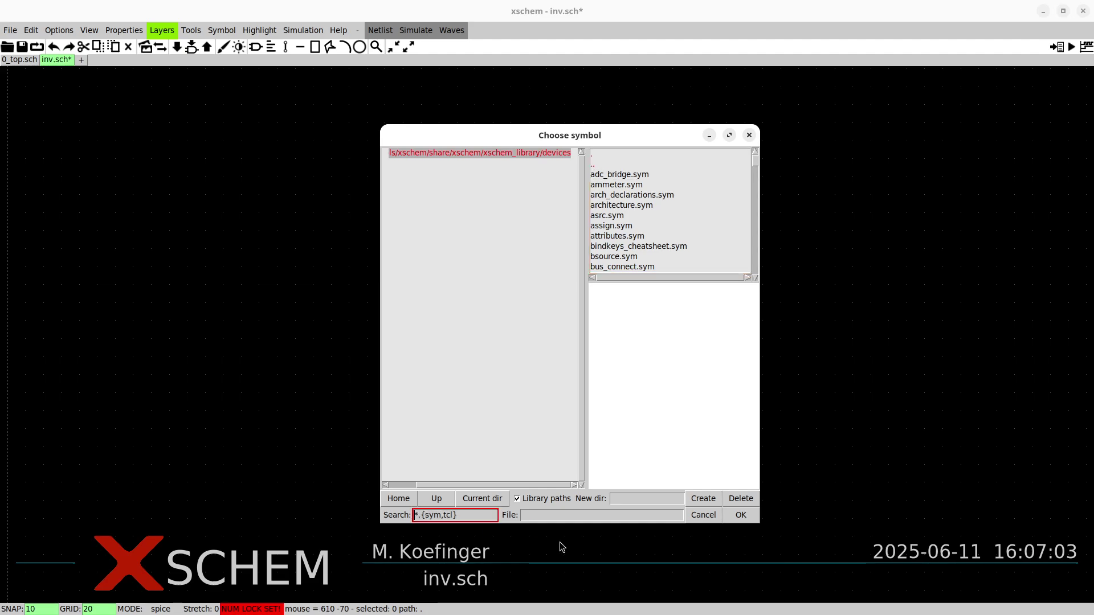
type("pin")
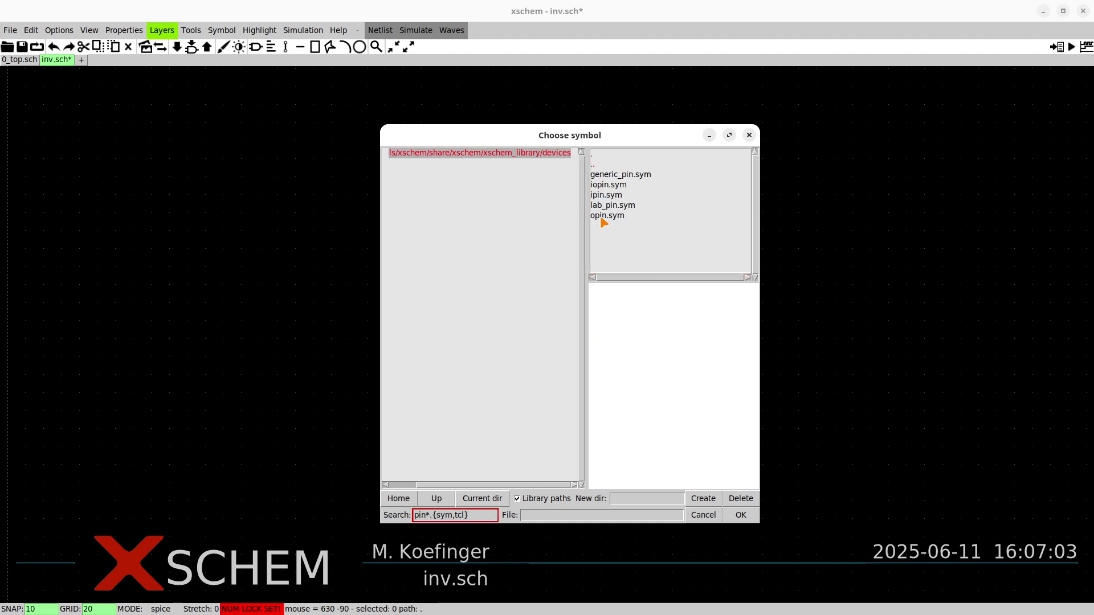
left_click(608, 196)
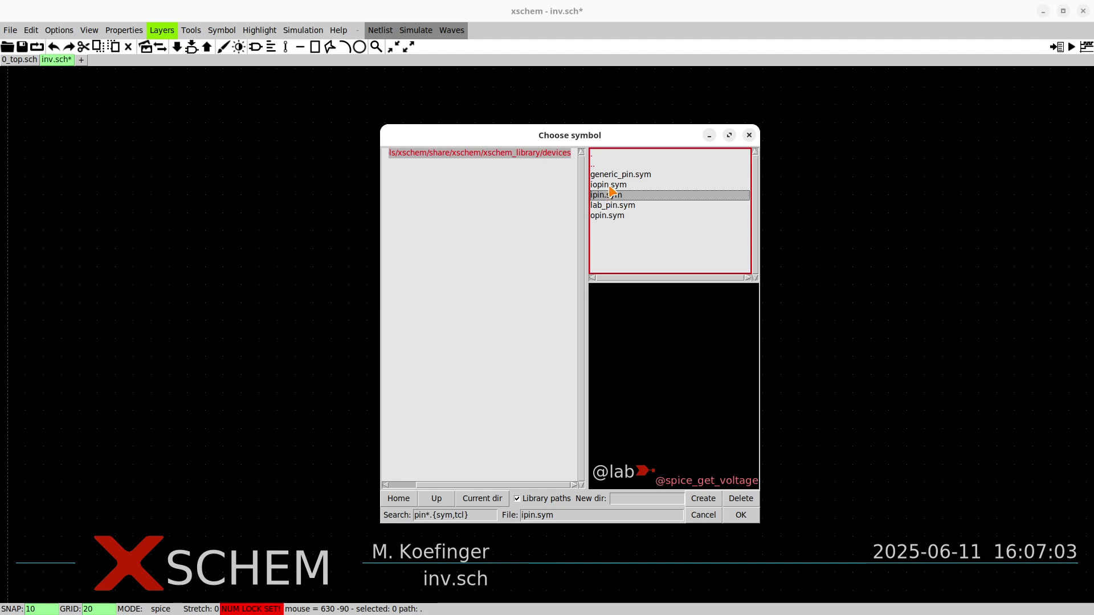
left_click(607, 215)
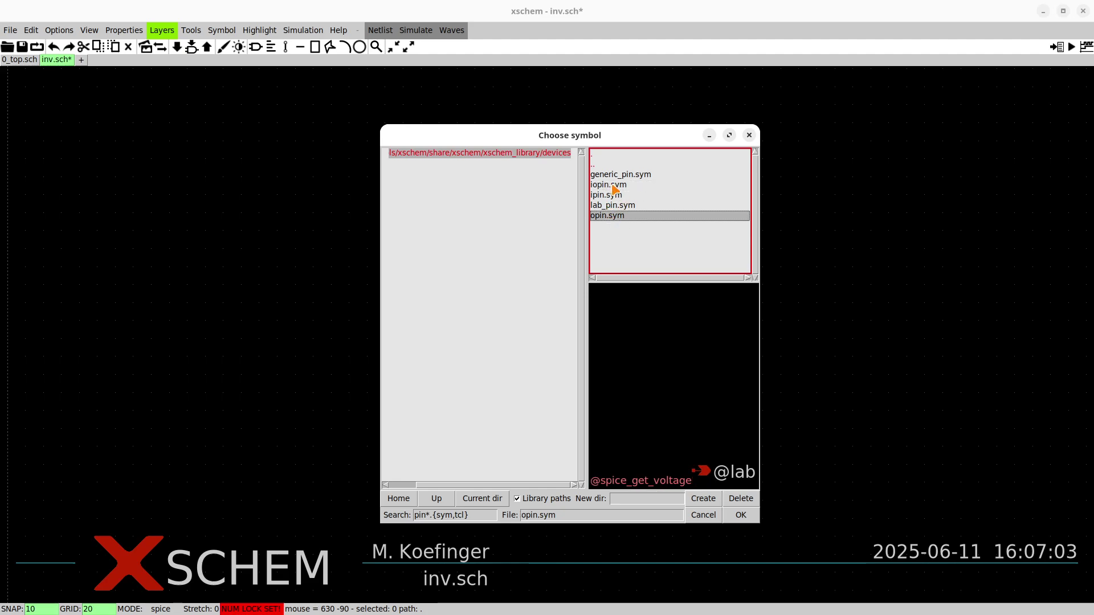
left_click(607, 185)
left_click(741, 515)
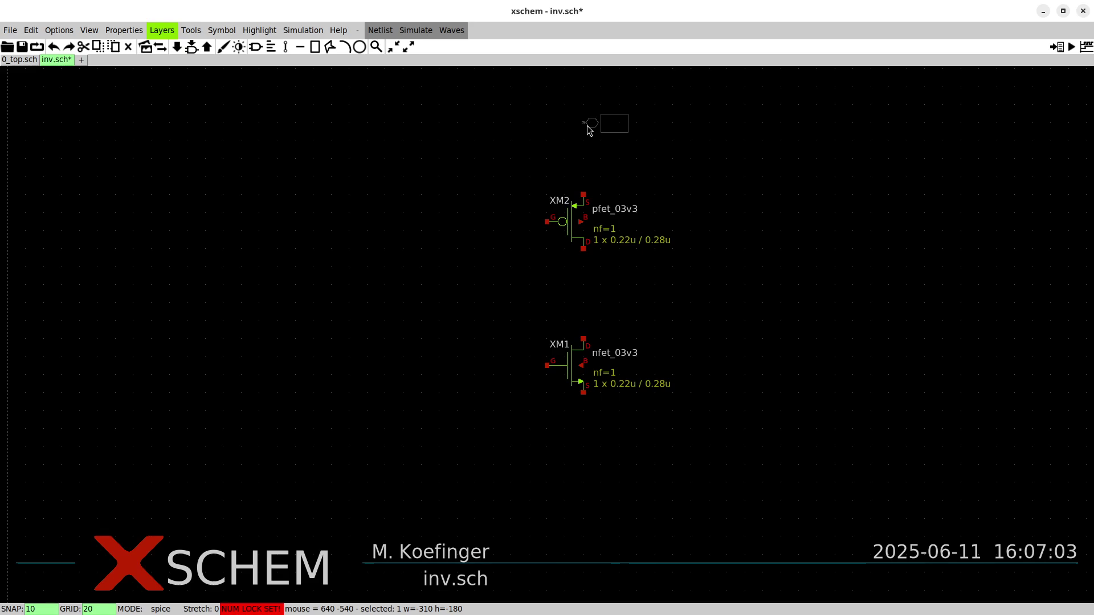
Place one iopin above XM2 and a flipped copy below XM1.
key("shift+r")
key("shift+r")
key("shift+r")
key("shift+r")
key("shift+r")
key("shift+r")
key("shift+r")
key("shift+r")
key("shift+r")
key("shift+r")
key("shift+r")
key("shift+r")
key("shift+r")
key("shift+r")
key("shift+r")
key("shift+r")
key("shift+r")
key("shift+r")
key("shift+r")
key("shift+r")
key("shift+r")
key("shift+r")
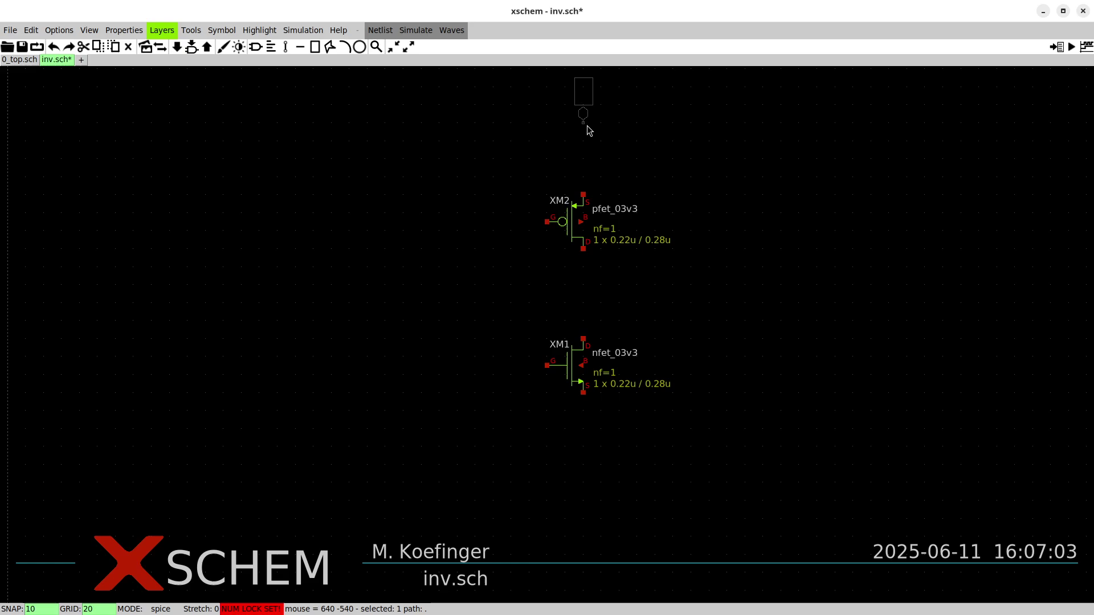
left_click(587, 144)
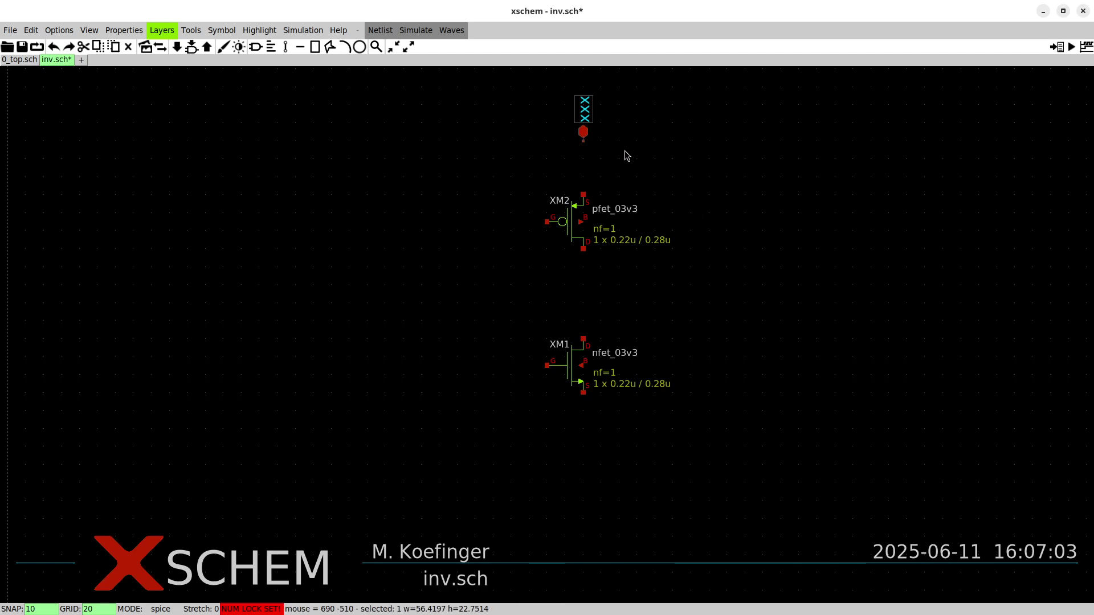
key("c")
key("shift+r")
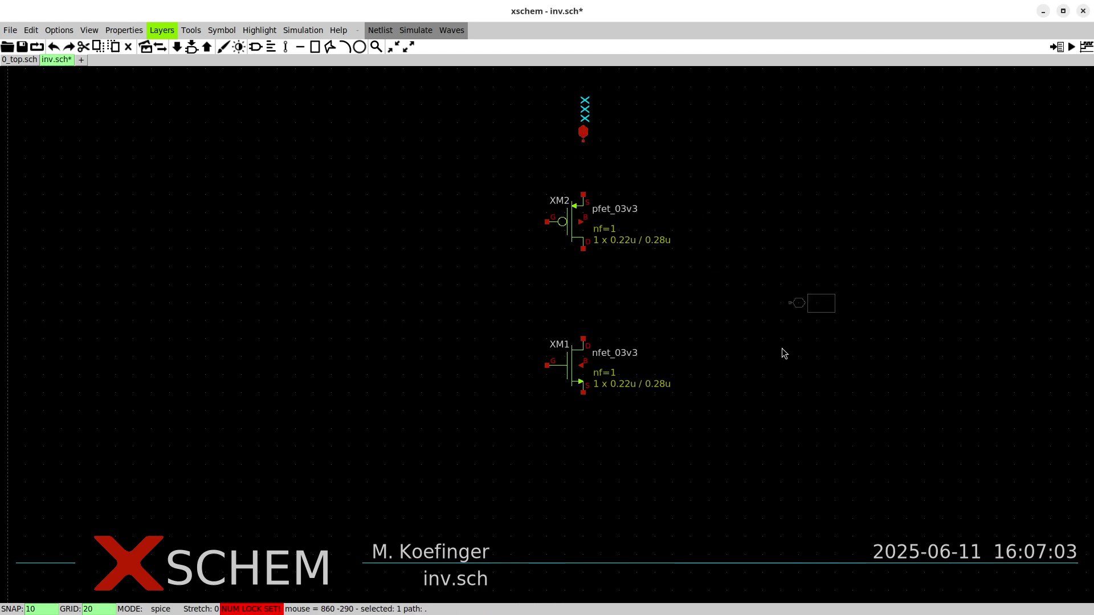
key("shift+r")
left_click(544, 428)
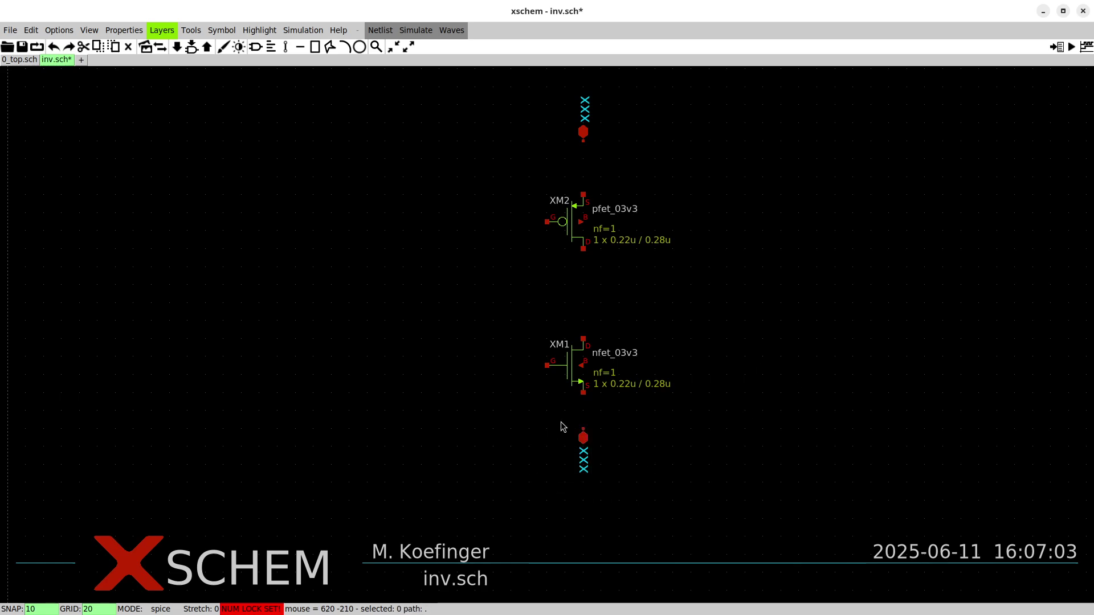
Label the top pin vdd and the bottom pin vss.
left_click(583, 133)
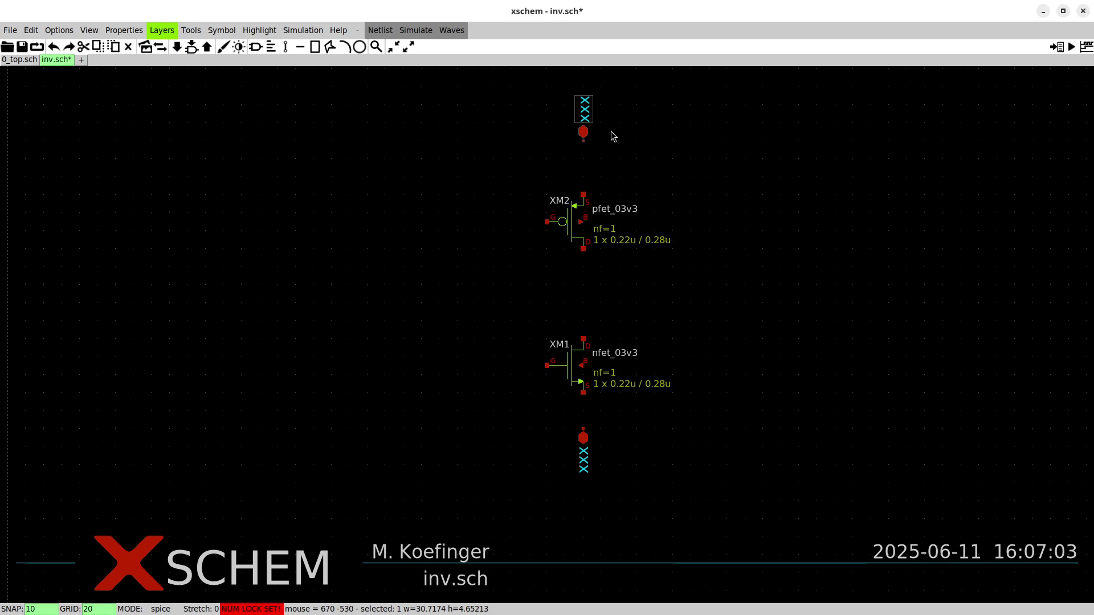
double_click(585, 132)
type("q")
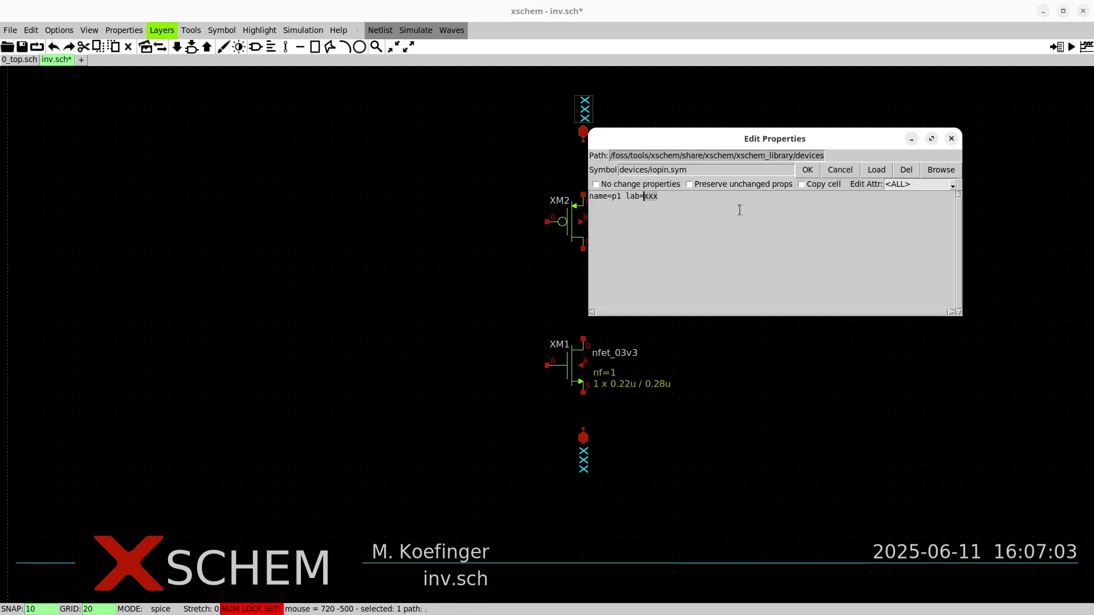
type("vdd")
left_click(807, 170)
left_click(584, 463)
type("q")
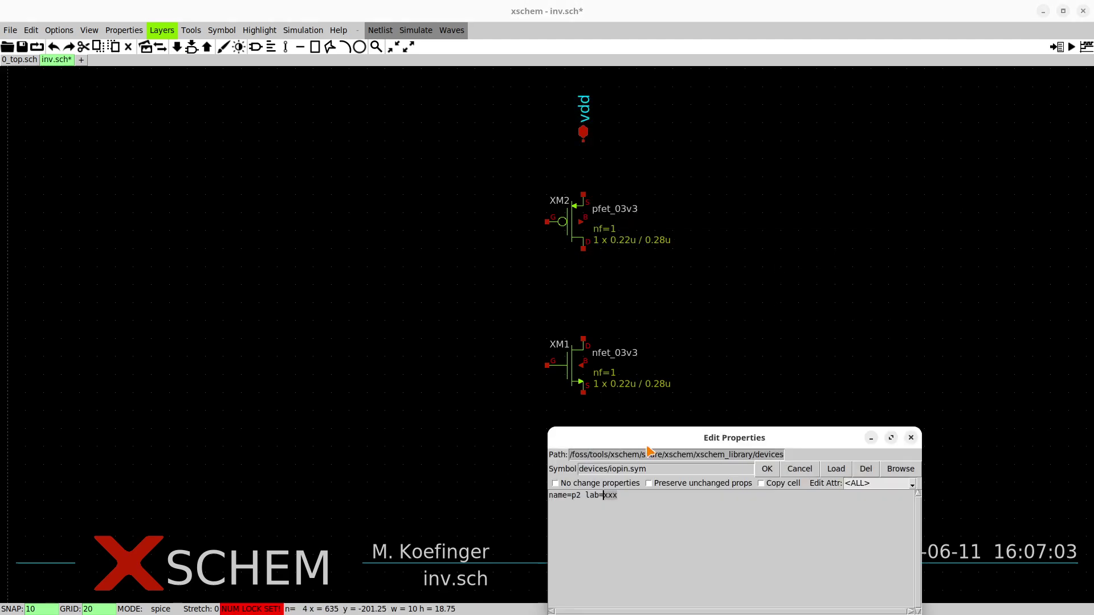
type("vss")
left_click(757, 279)
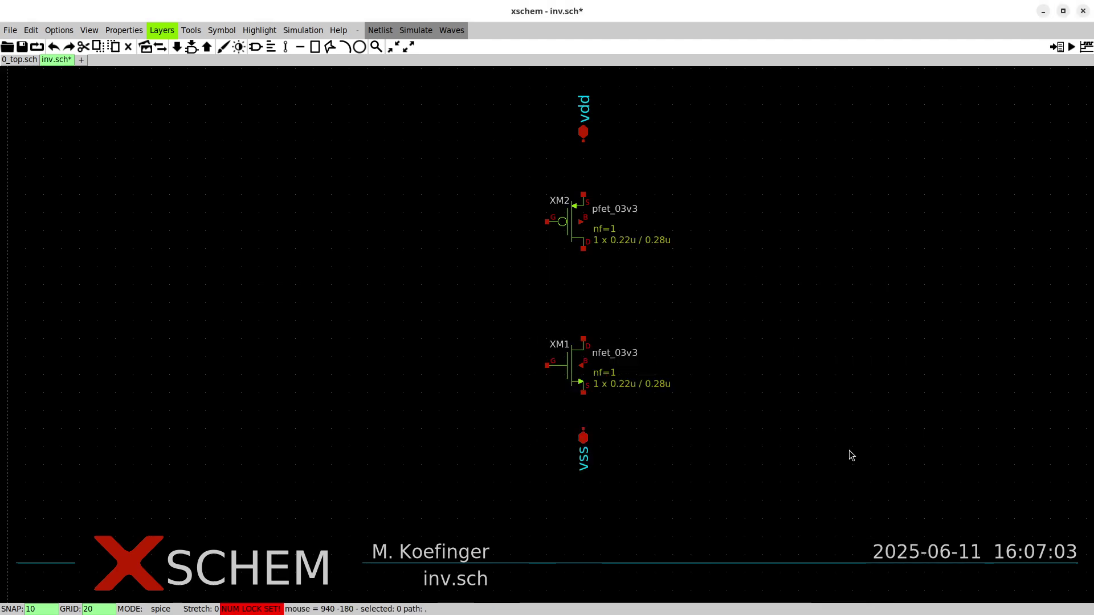
Insert an ipin.sym input pin left of the transistors and label it vi.
key("Insert")
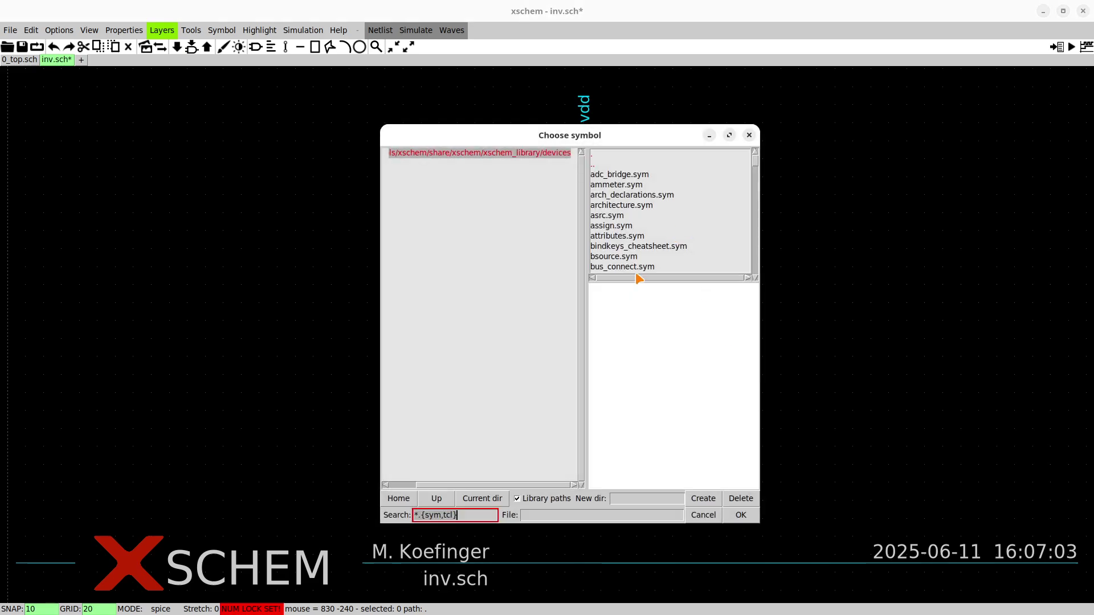
left_click(414, 515)
type("p")
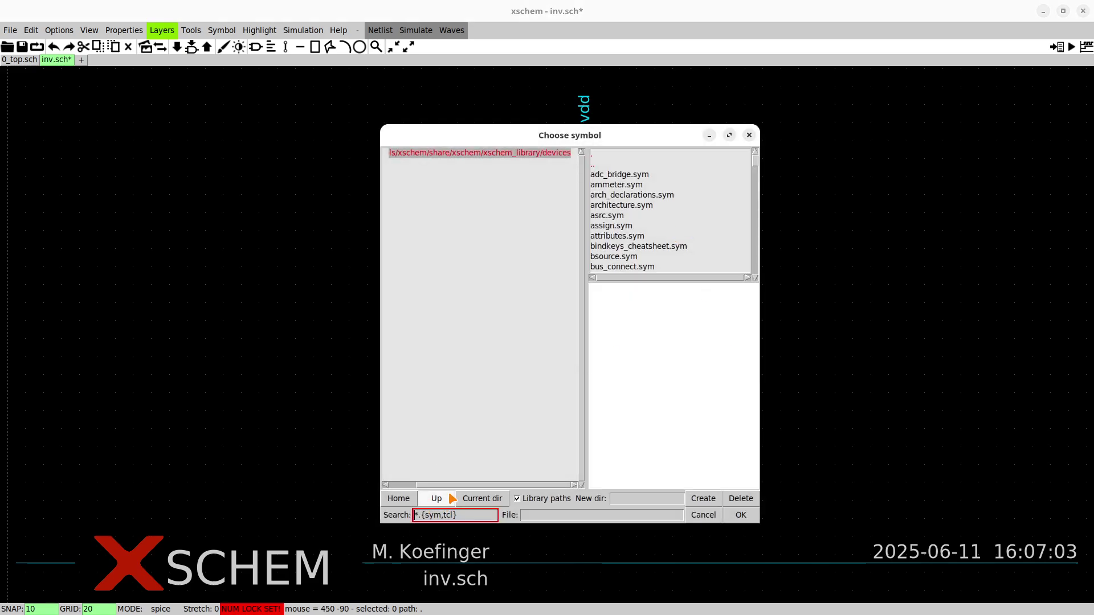
type("in")
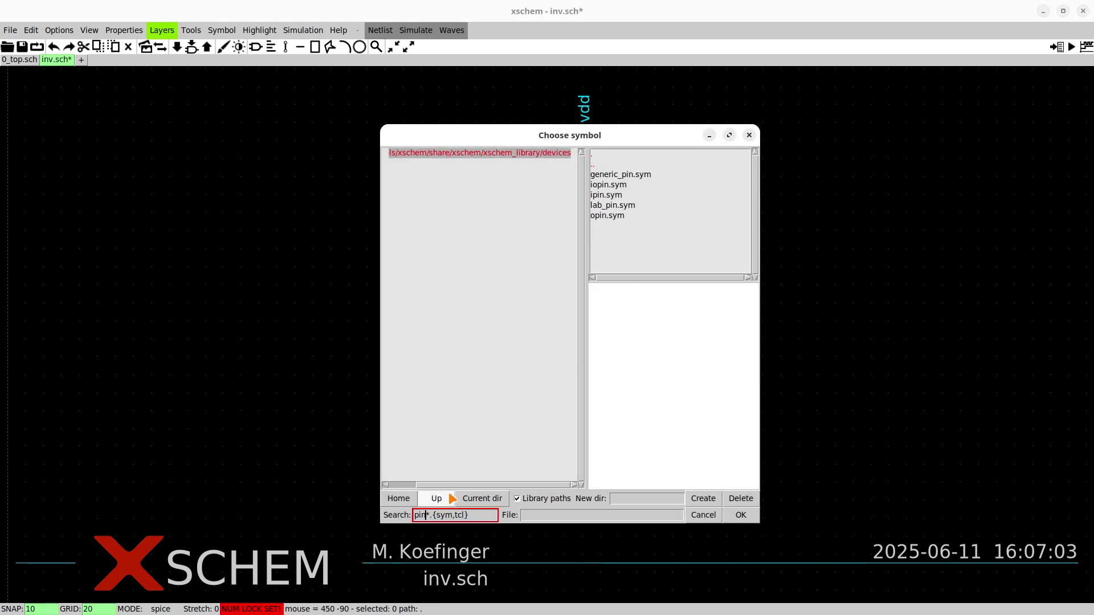
left_click(615, 196)
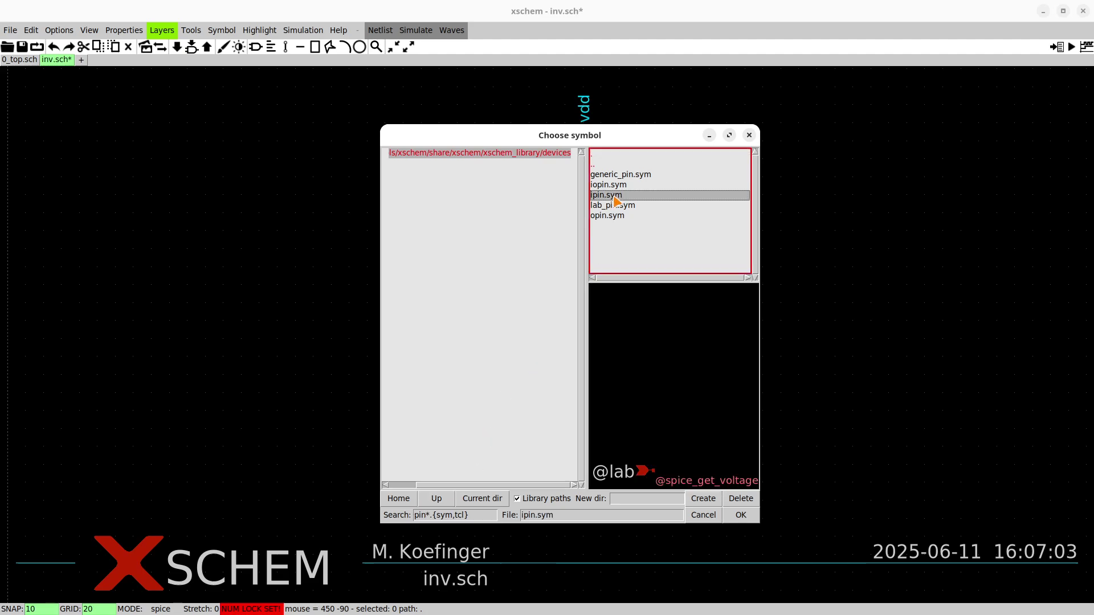
left_click(741, 515)
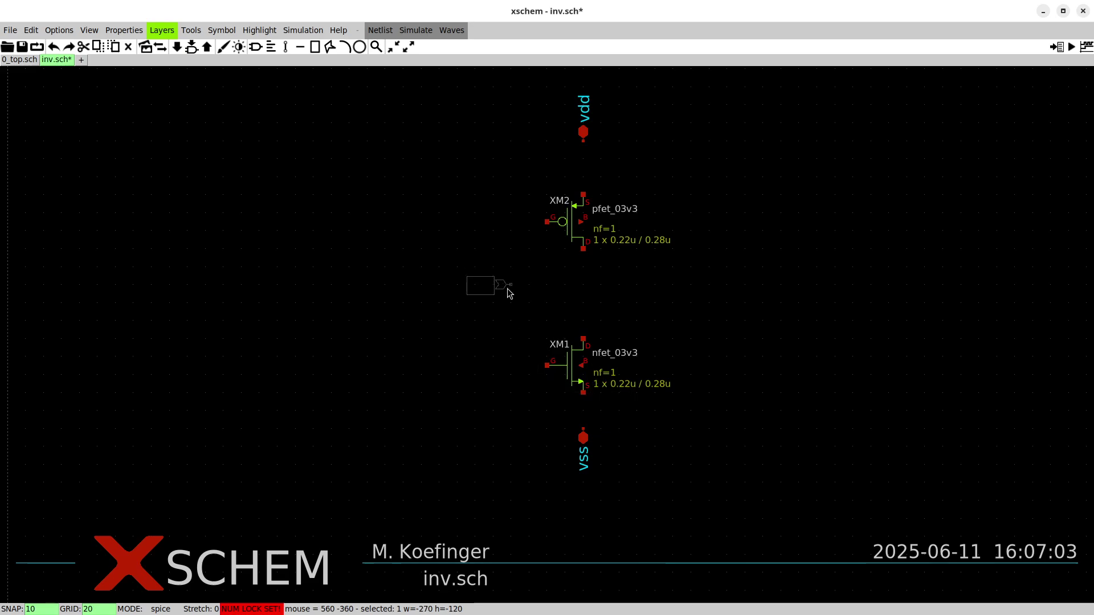
left_click(491, 295)
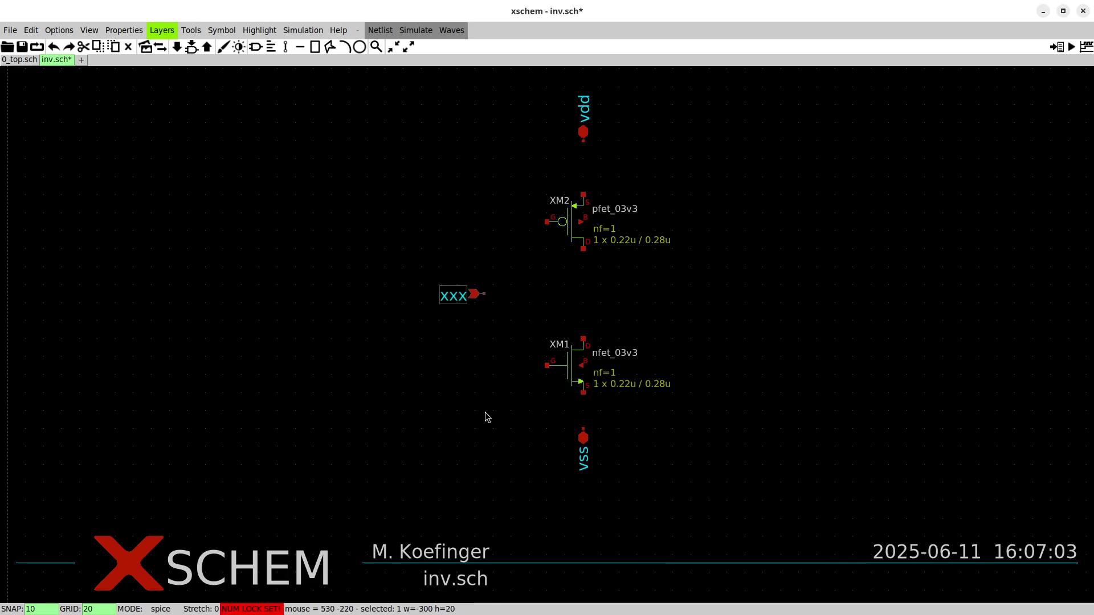
double_click(476, 294)
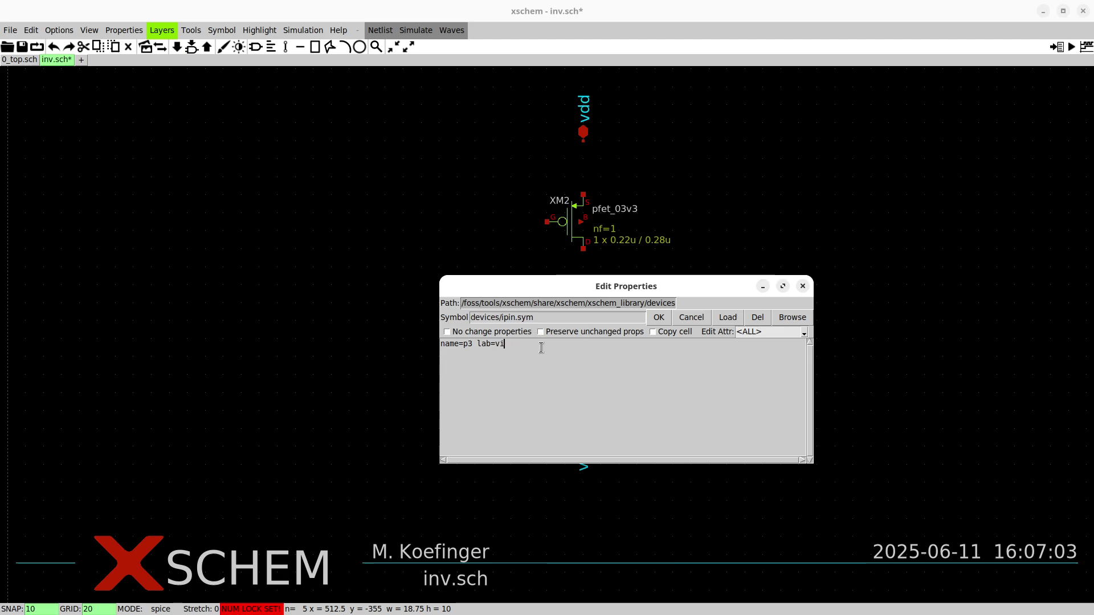
left_click(658, 318)
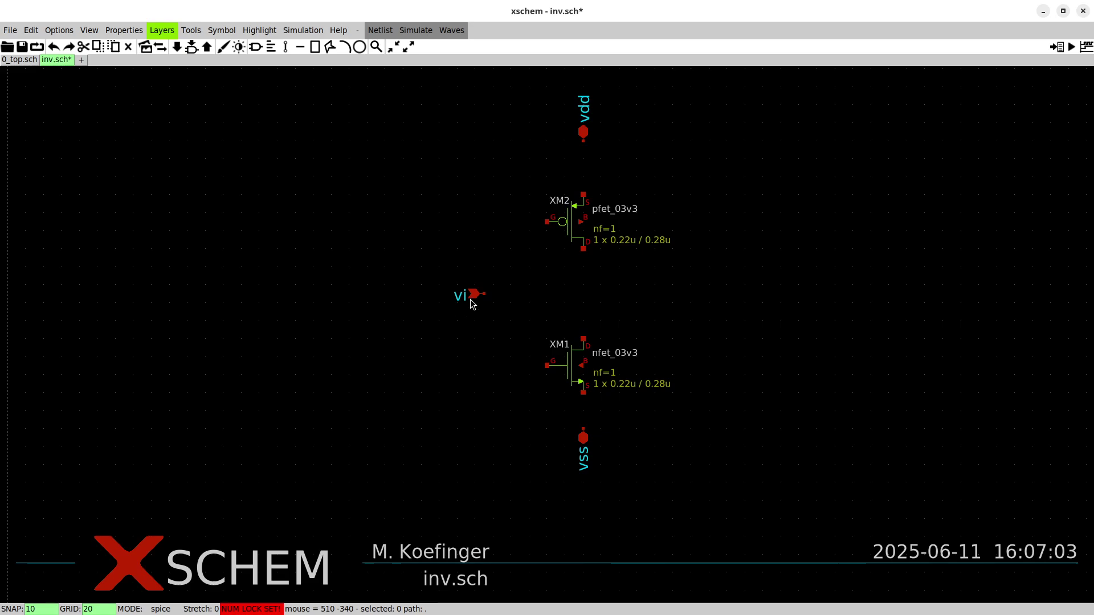
Copy the vi pin to the right and change it to opin.sym labelled vo.
key("c")
left_click(758, 306)
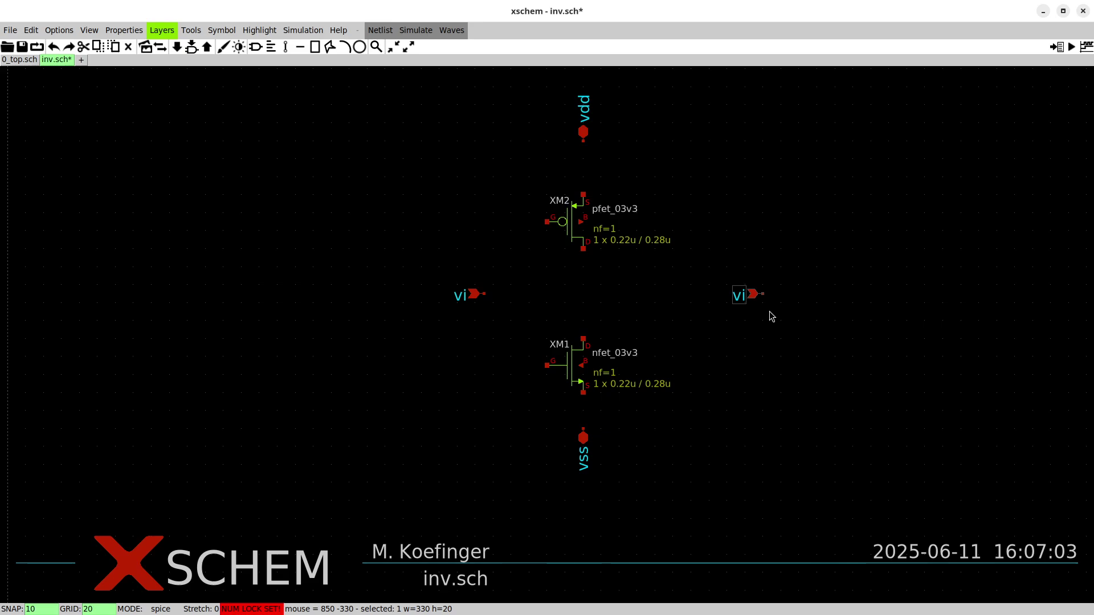
key("q")
left_click_drag(789, 302, 737, 215)
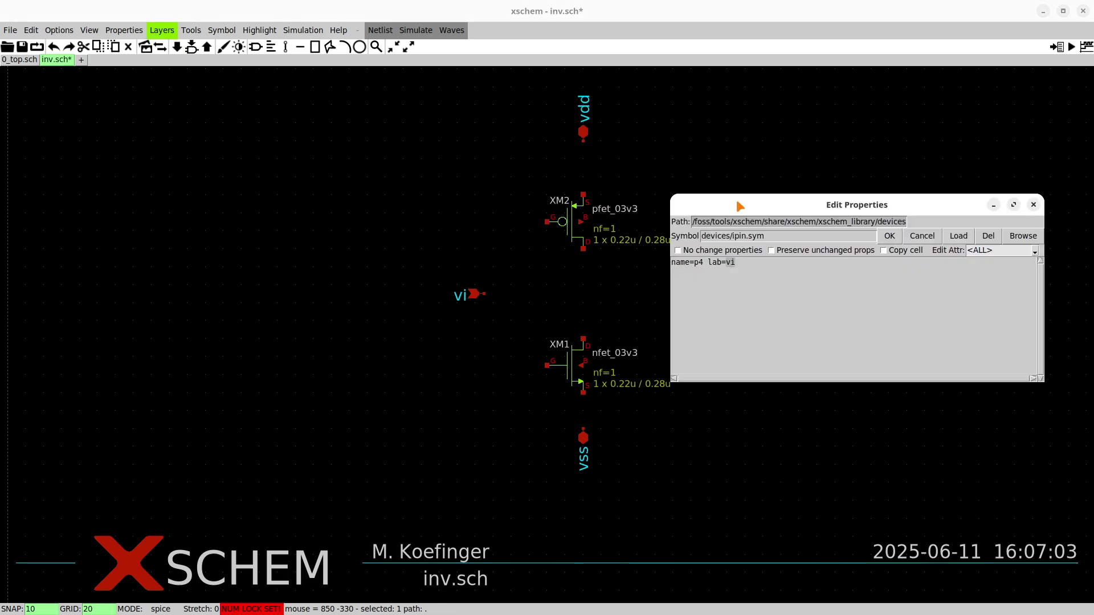
left_click(731, 244)
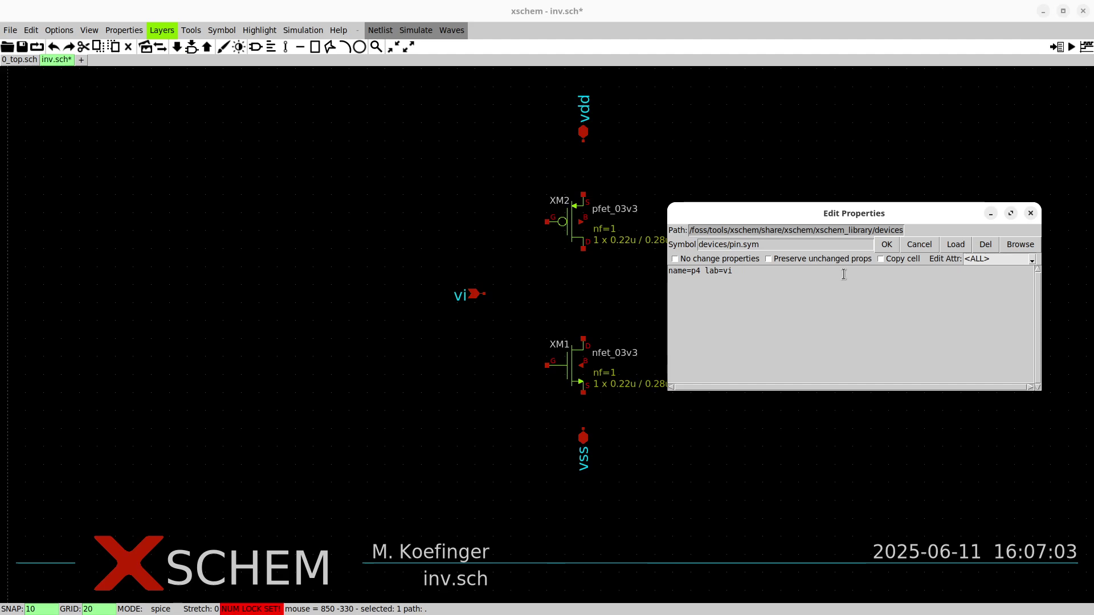
type("o")
left_click(886, 245)
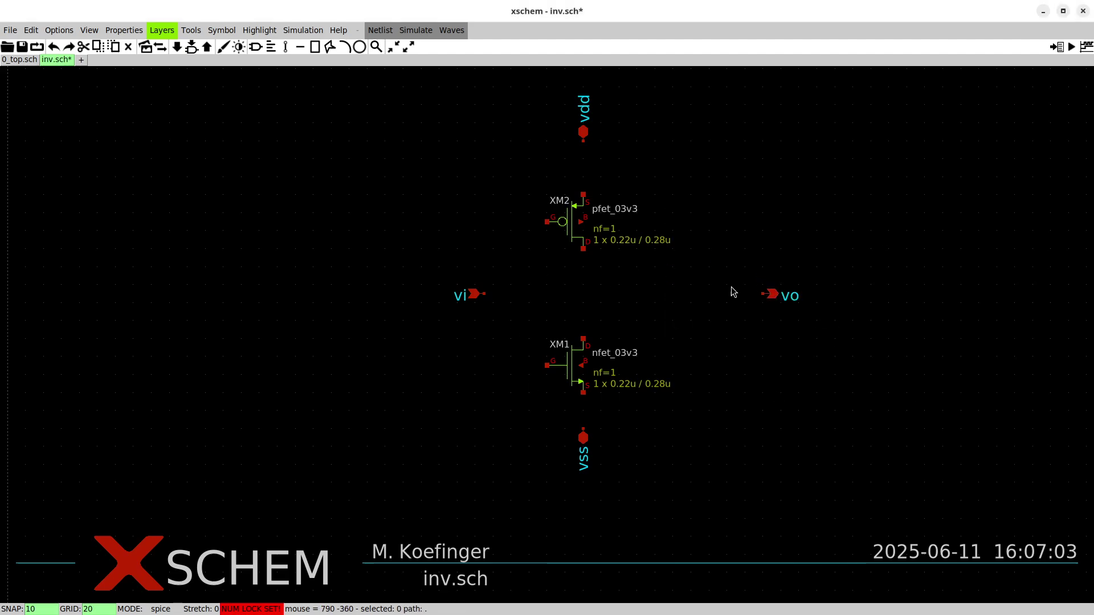
Nudge the vi pin left and move the vo pin closer to the transistors.
left_click_drag(482, 296, 463, 296)
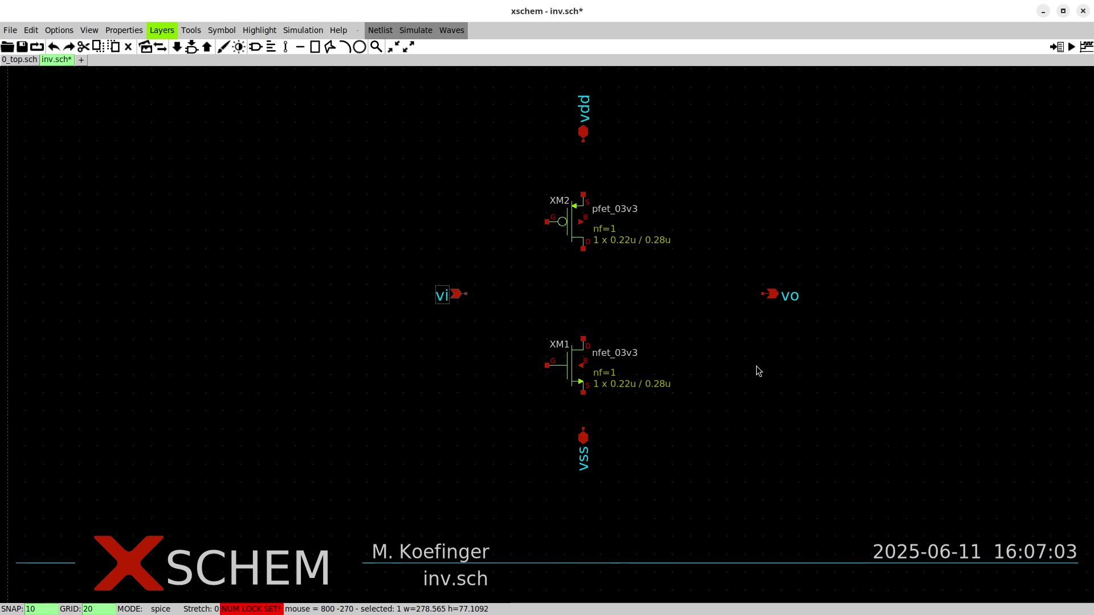
key("ctrl+v")
left_click(702, 299)
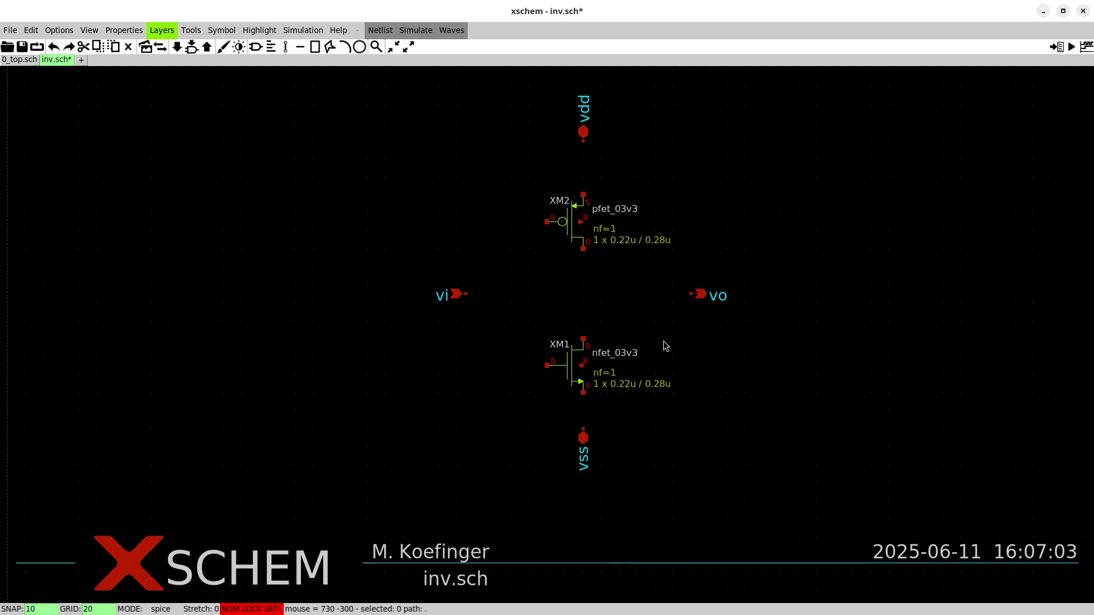
left_click(764, 385)
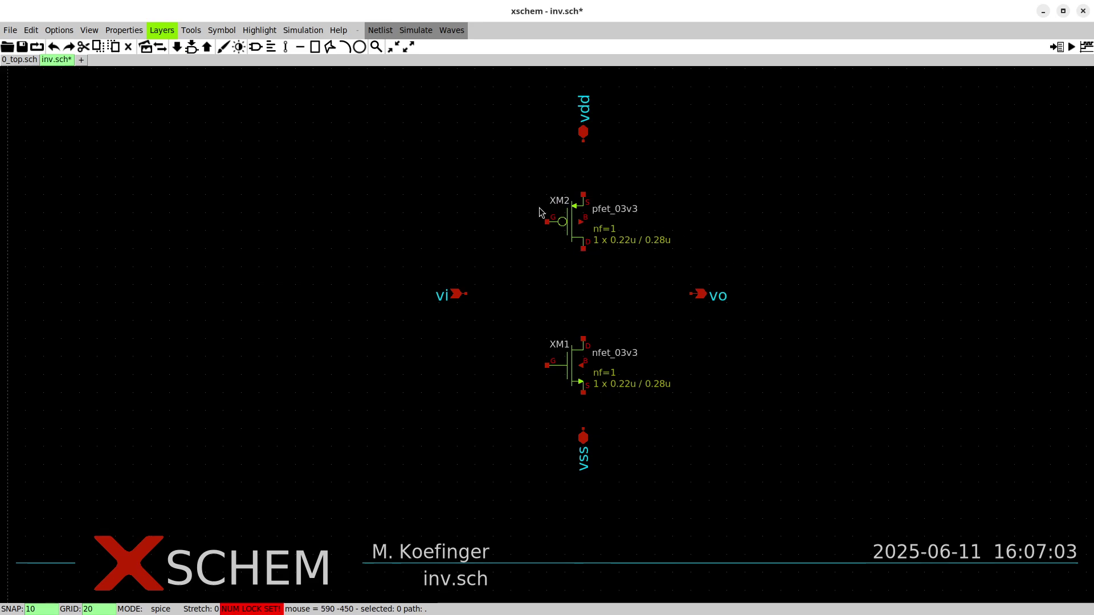
Inspect XM1's properties and close them without changes.
left_click(569, 356)
key("q")
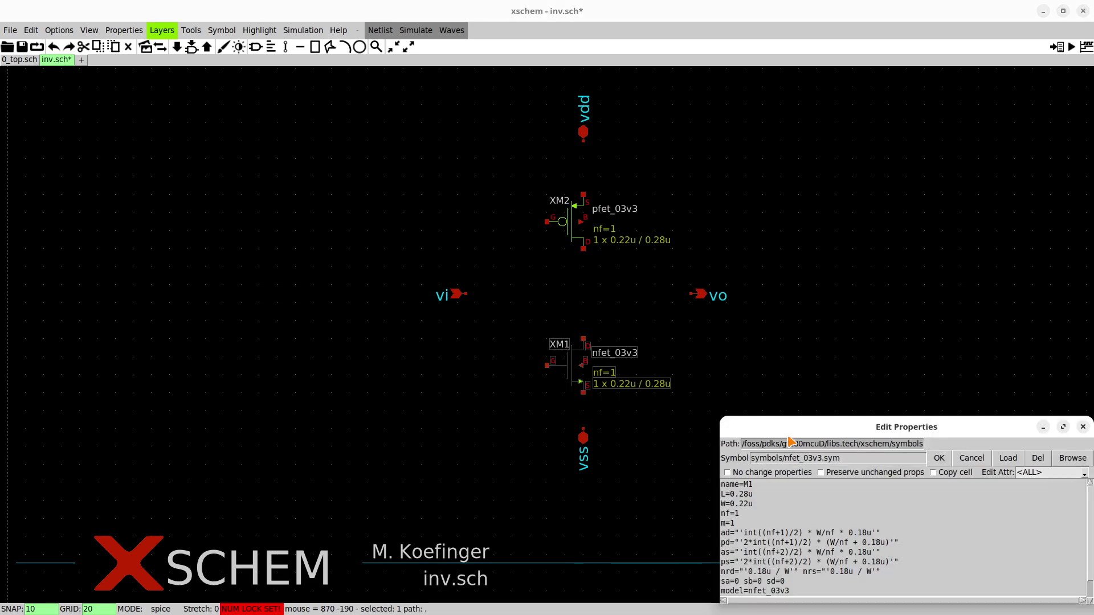
left_click_drag(812, 433, 728, 206)
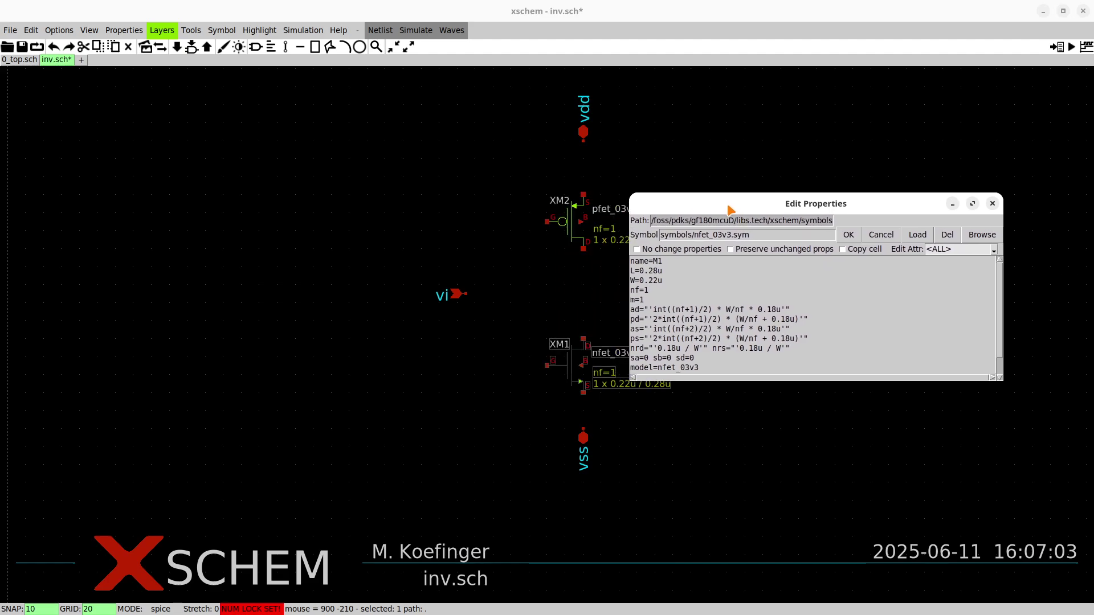
left_click(638, 291)
left_click(881, 236)
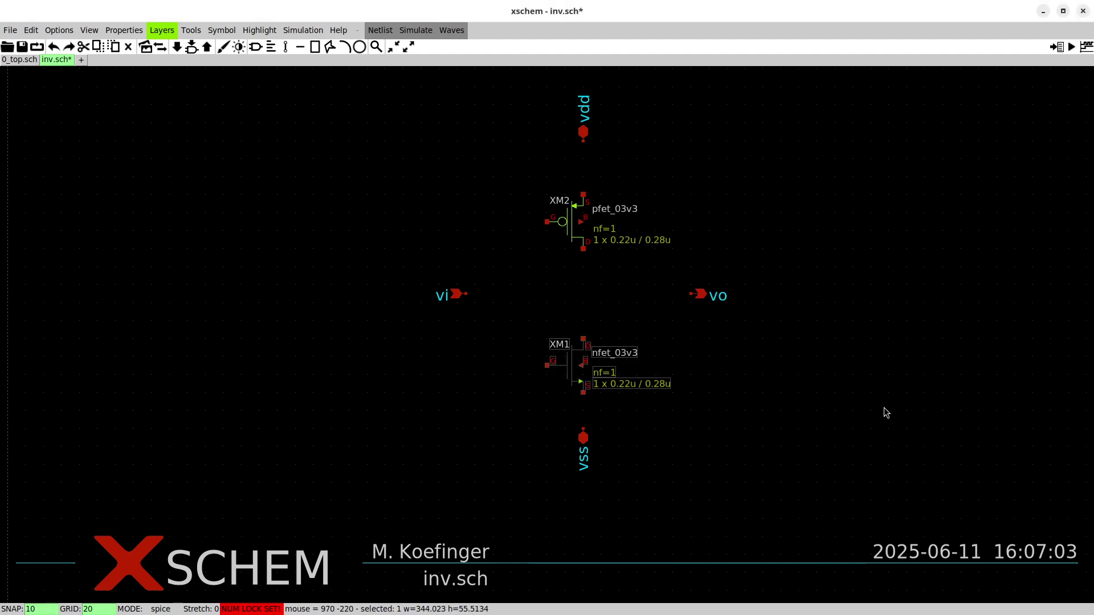
Select XM1 and XM2 together and change their width from 0.22u to 1u.
left_click(581, 223, "shift")
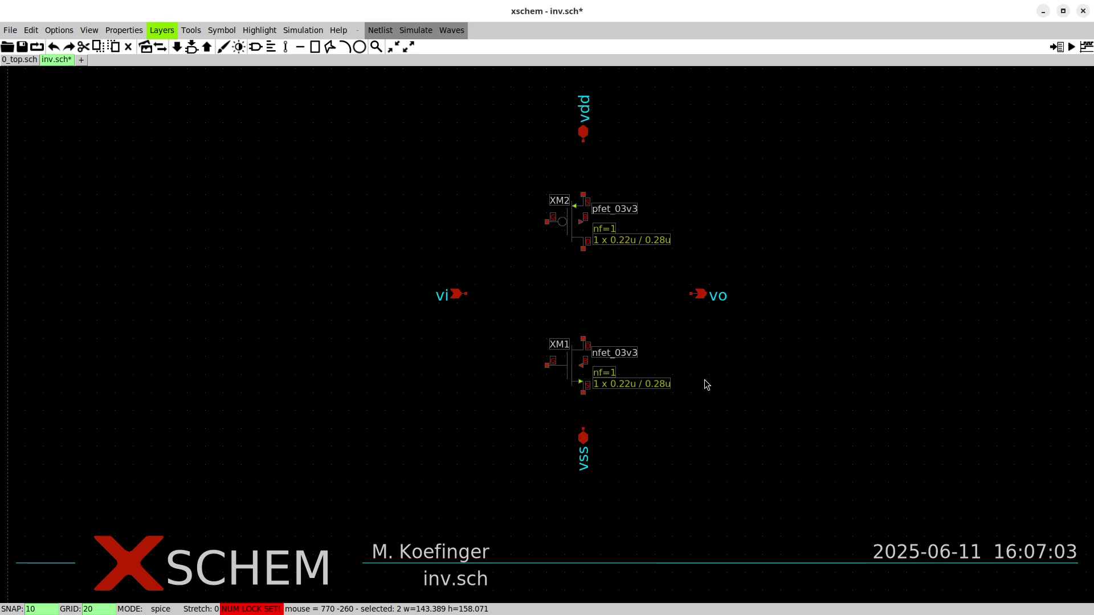
key("q")
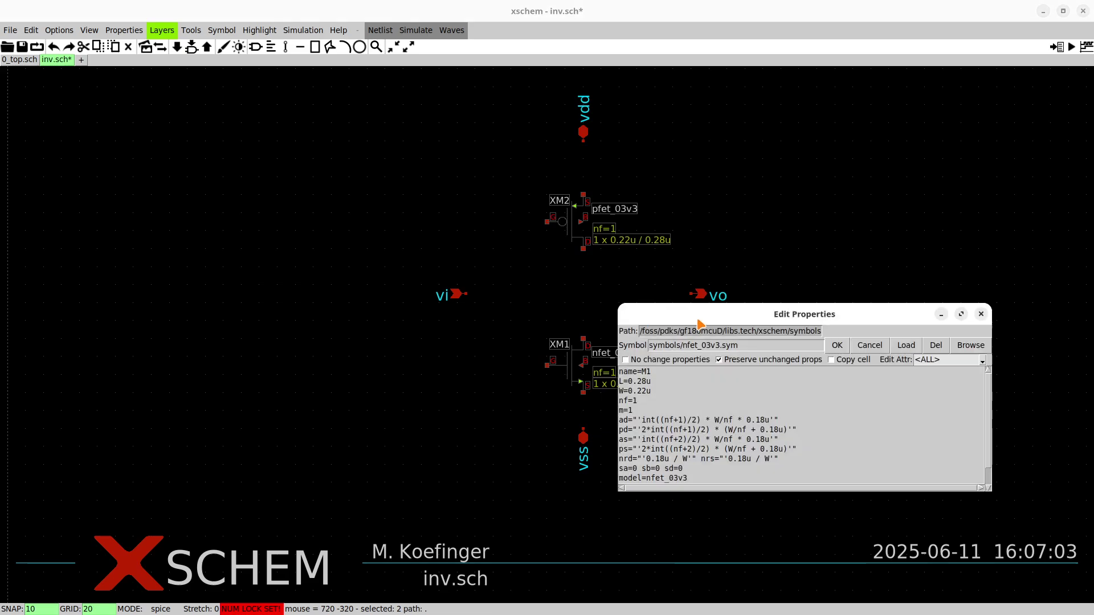
left_click_drag(698, 326, 659, 210)
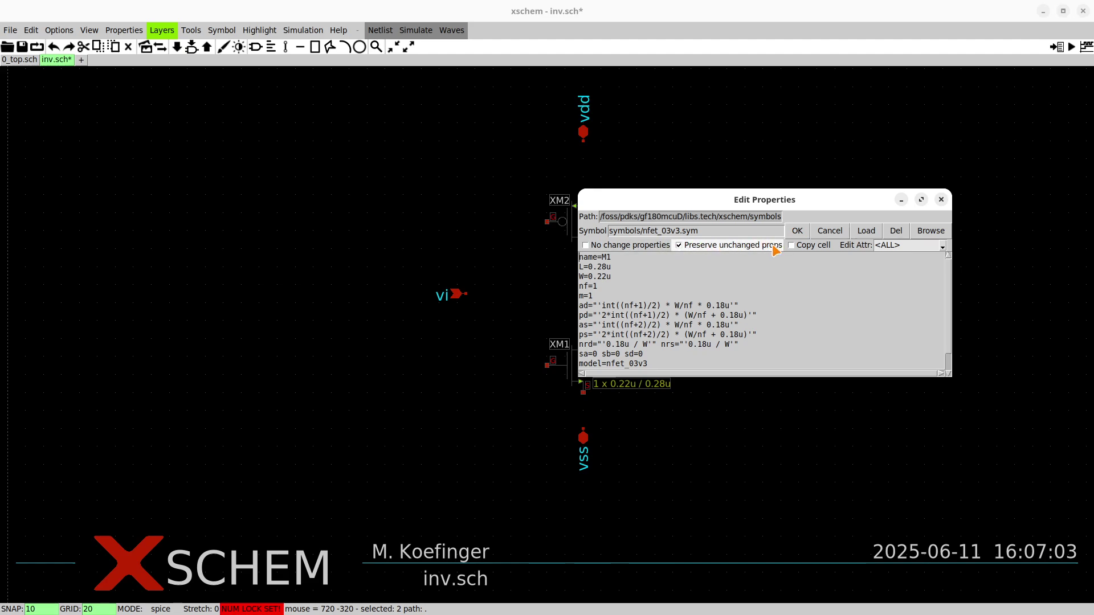
left_click_drag(714, 201, 790, 202)
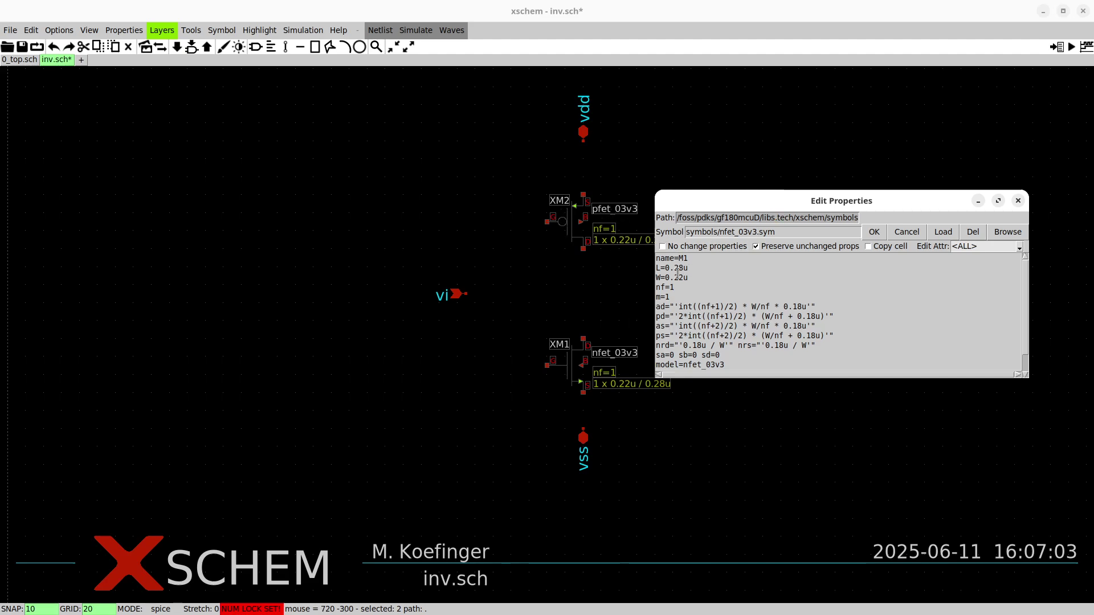
left_click_drag(685, 279, 669, 278)
type("1u")
left_click(882, 234)
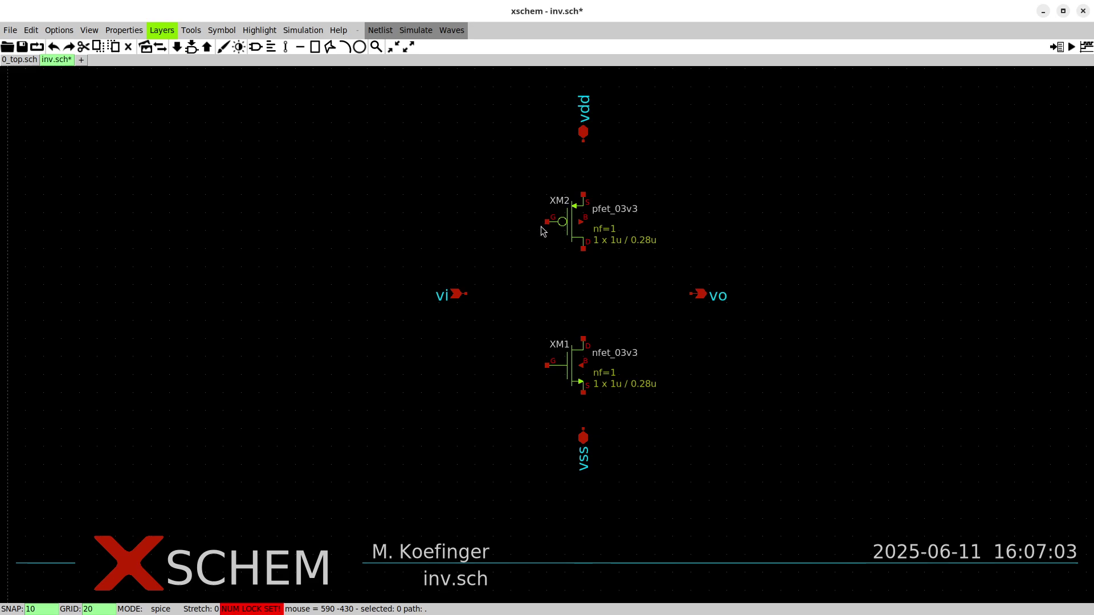
Begin a wire from XM2's gate, deleting the misplaced first attempt.
left_click(192, 29)
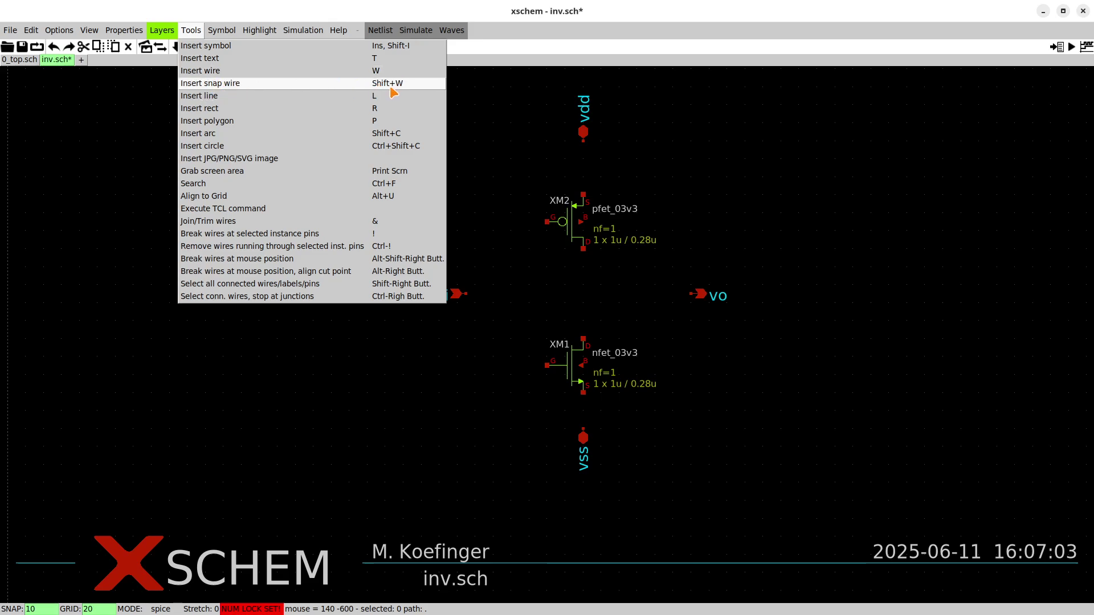
left_click(520, 268)
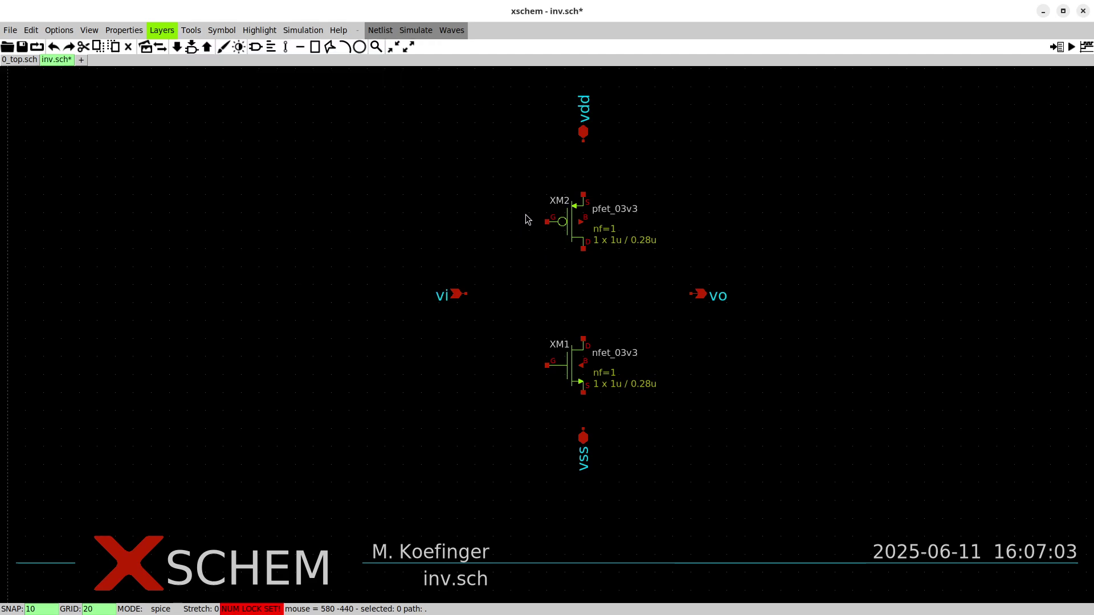
key("w")
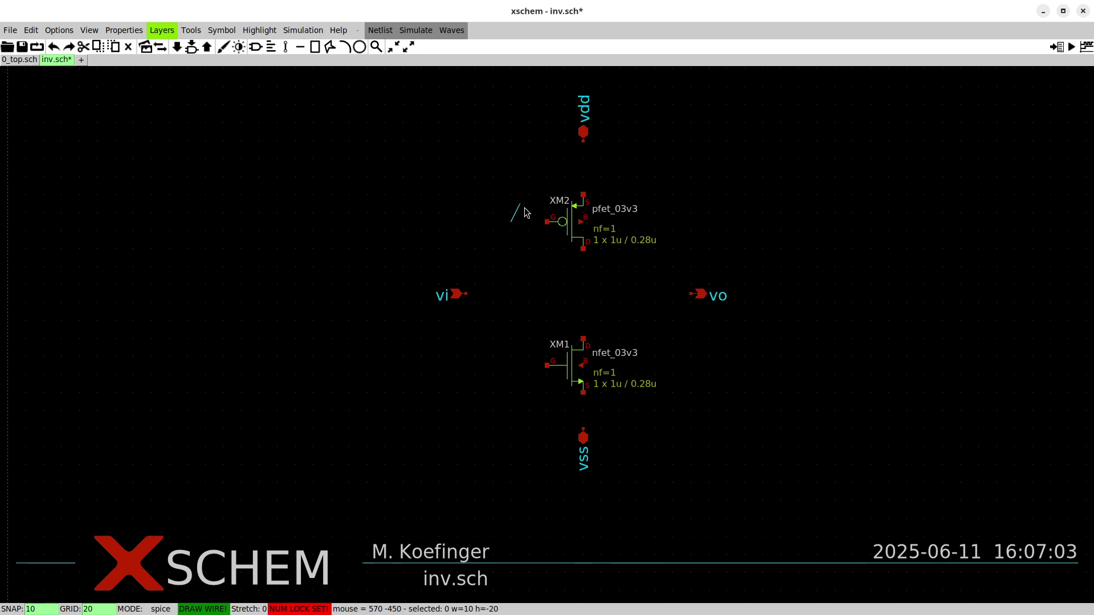
key("Escape")
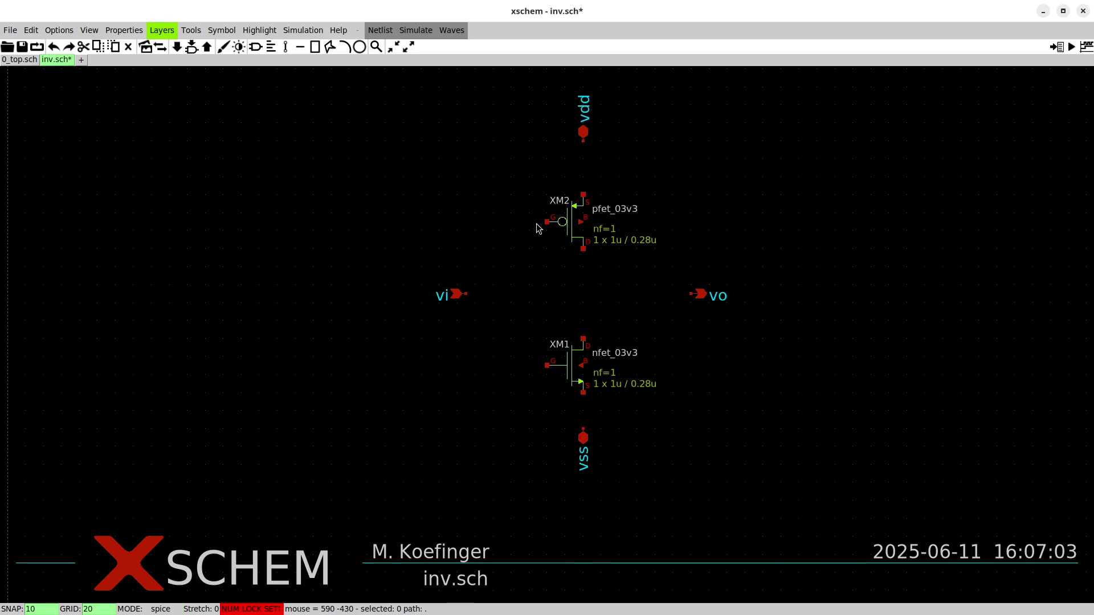
key("w")
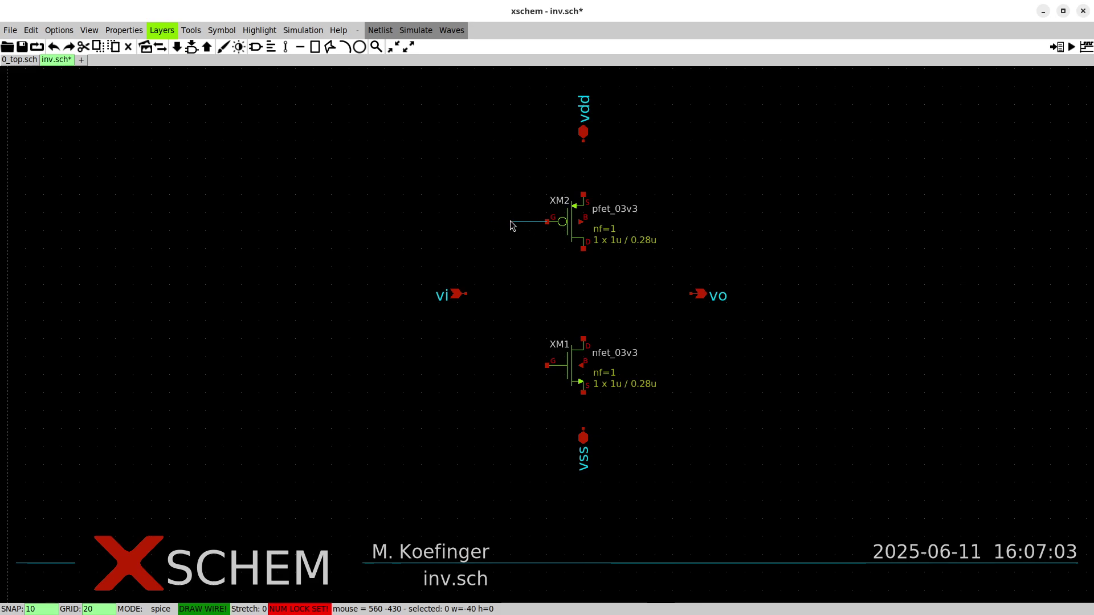
left_click(510, 224)
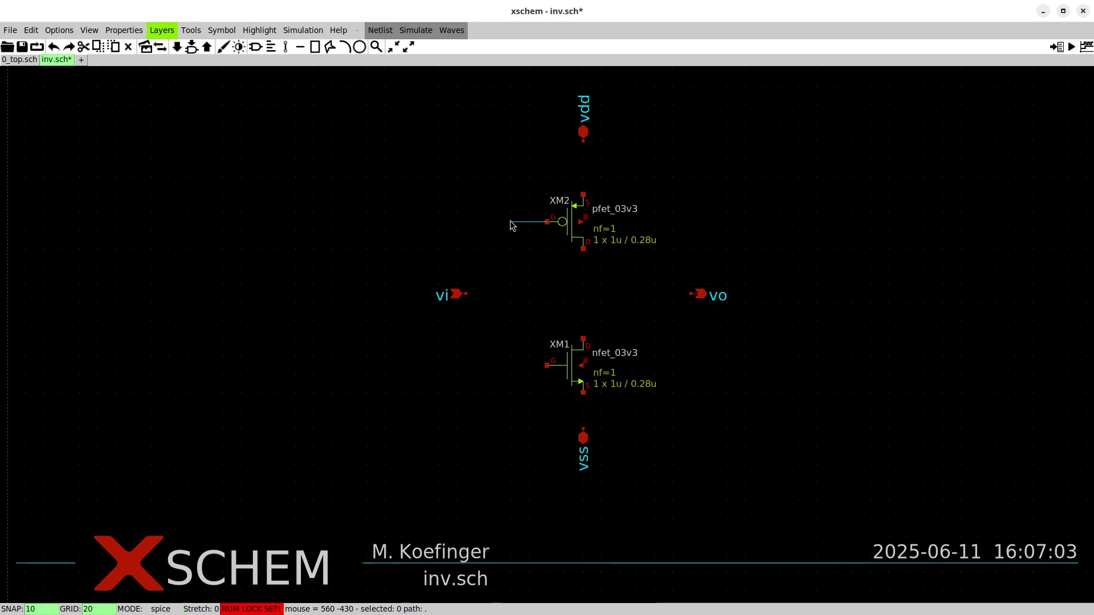
left_click(519, 222)
key("Delete")
Route the shared gate wire down to XM1's gate and join it to the vi pin.
key("w")
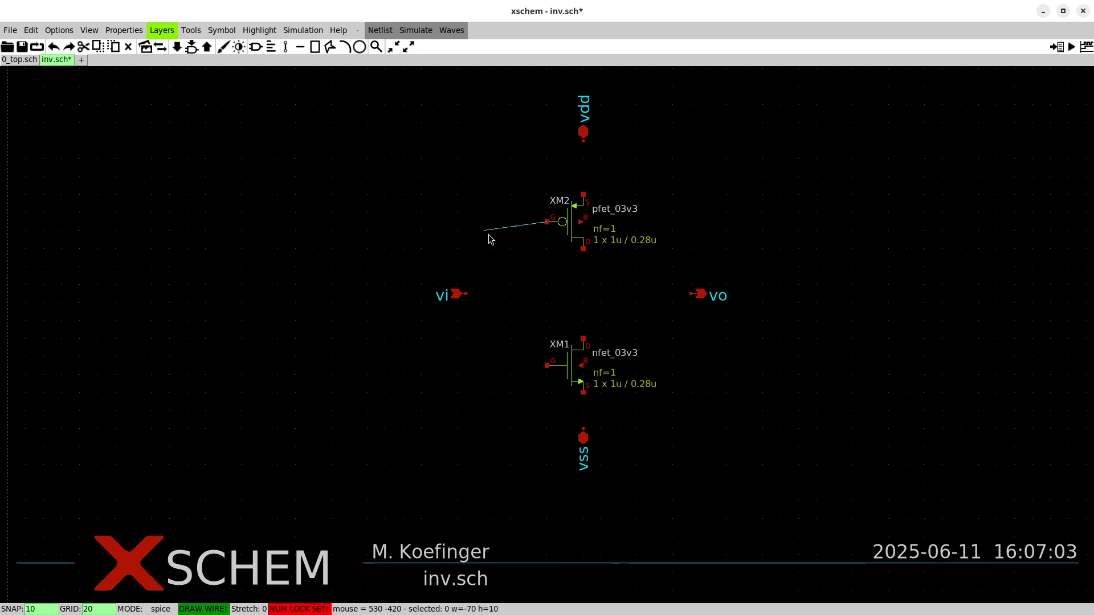
left_click(493, 222)
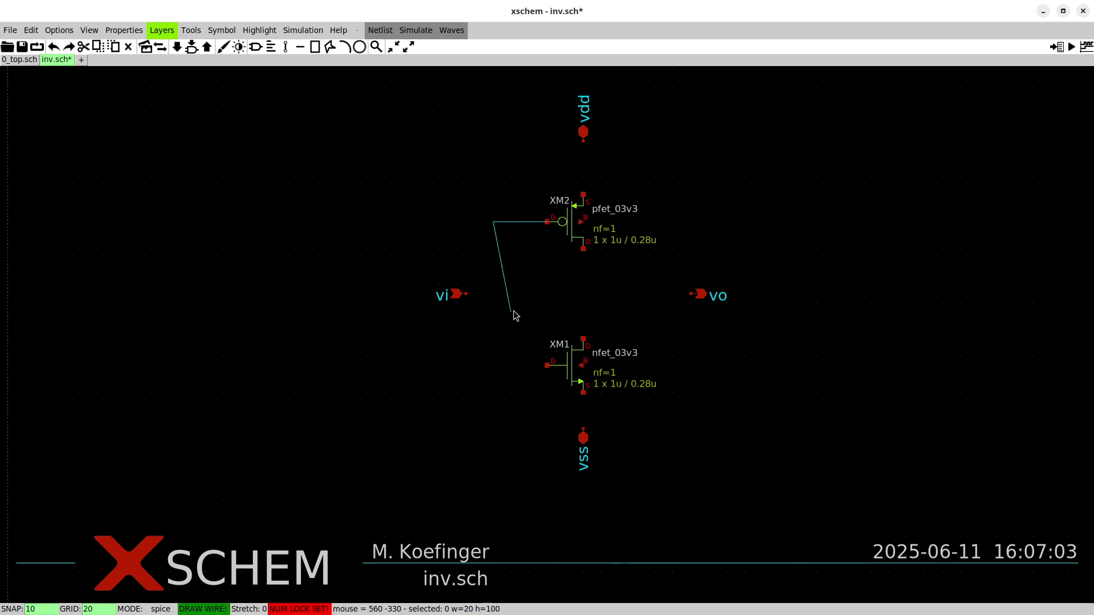
left_click(431, 195)
left_click(492, 141)
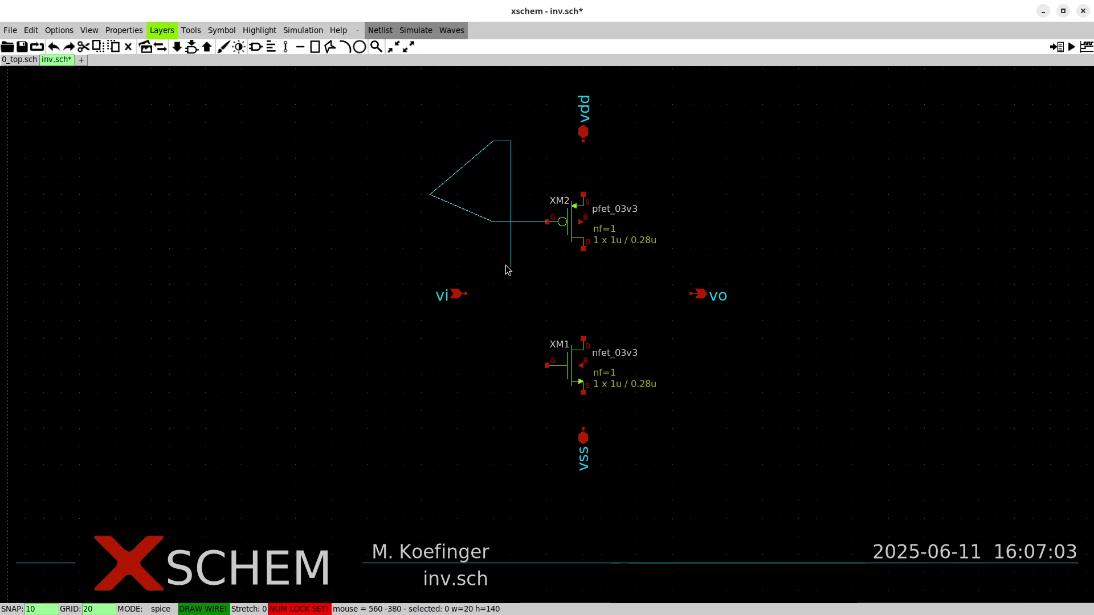
key("Escape")
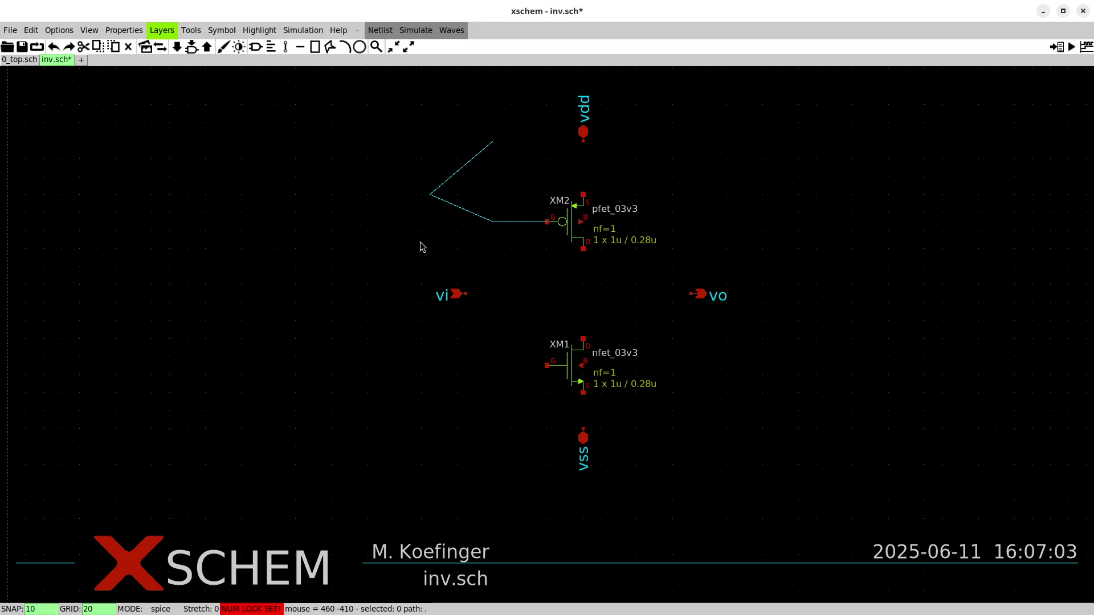
key("u")
key("u")
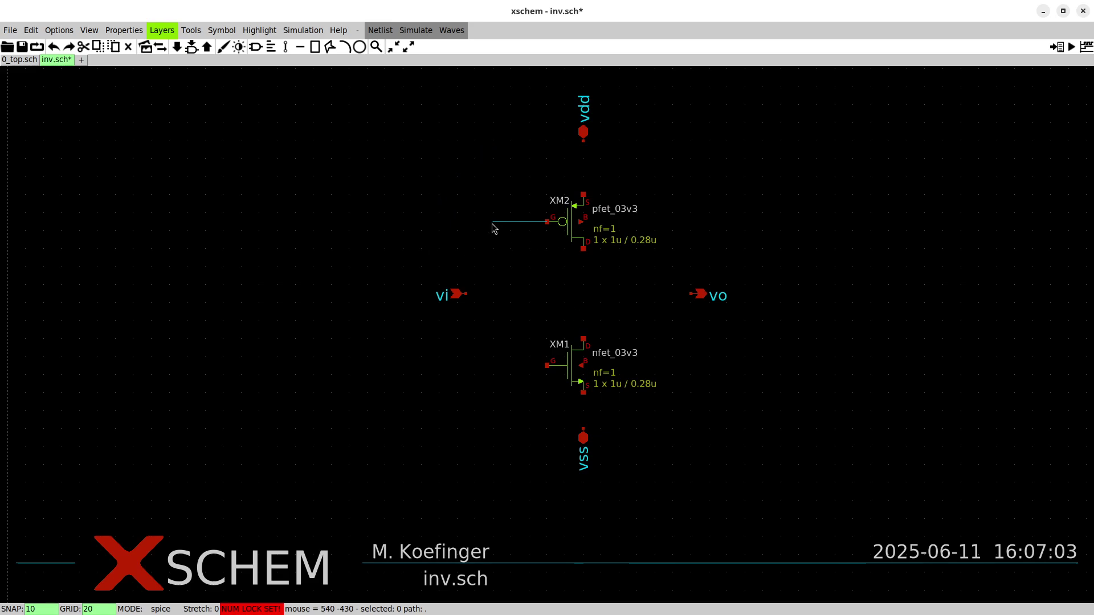
key("w")
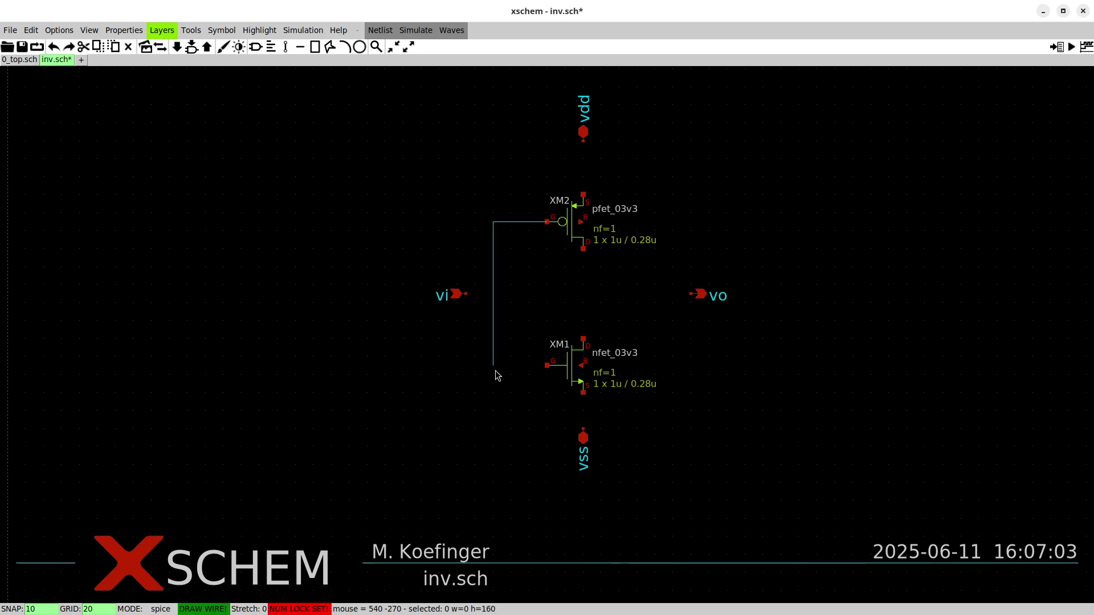
left_click(547, 365)
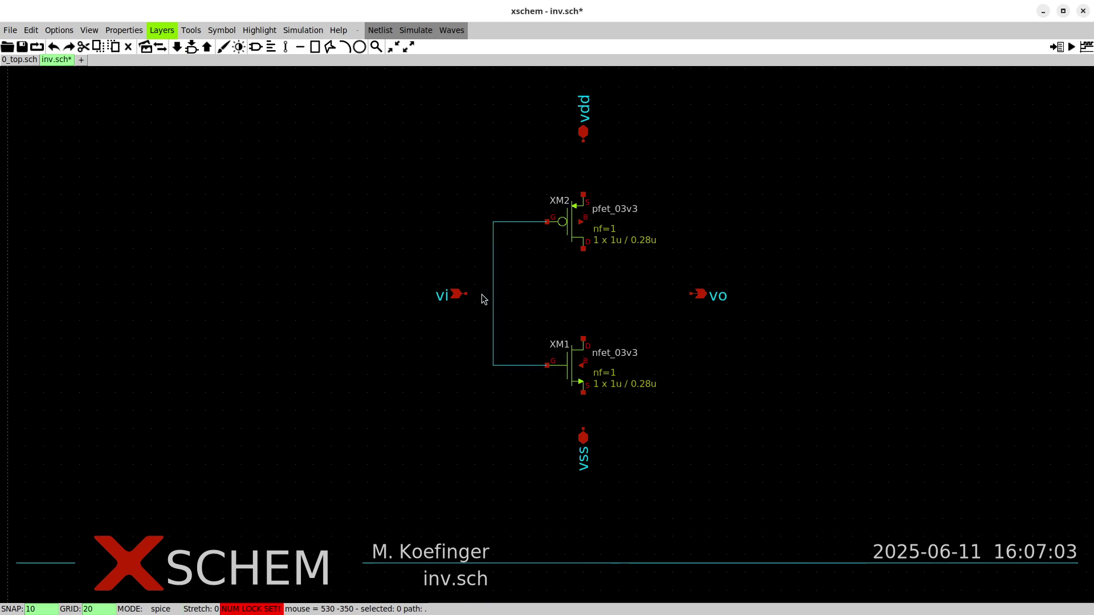
key("w")
left_click(492, 293)
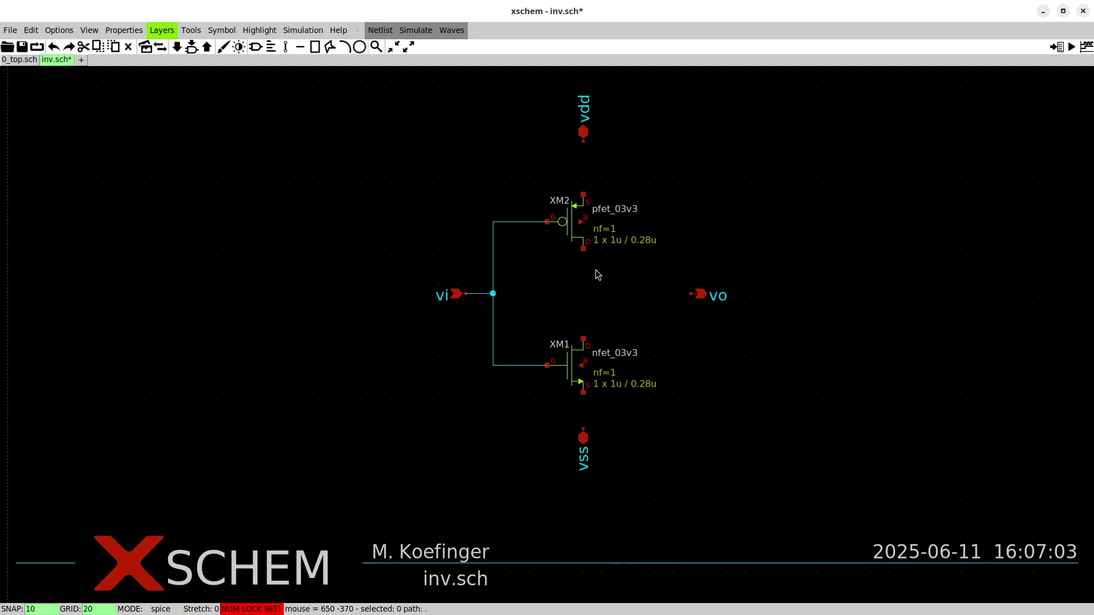
Connect XM2's drain to XM1's drain and run the drain net to vo.
key("w")
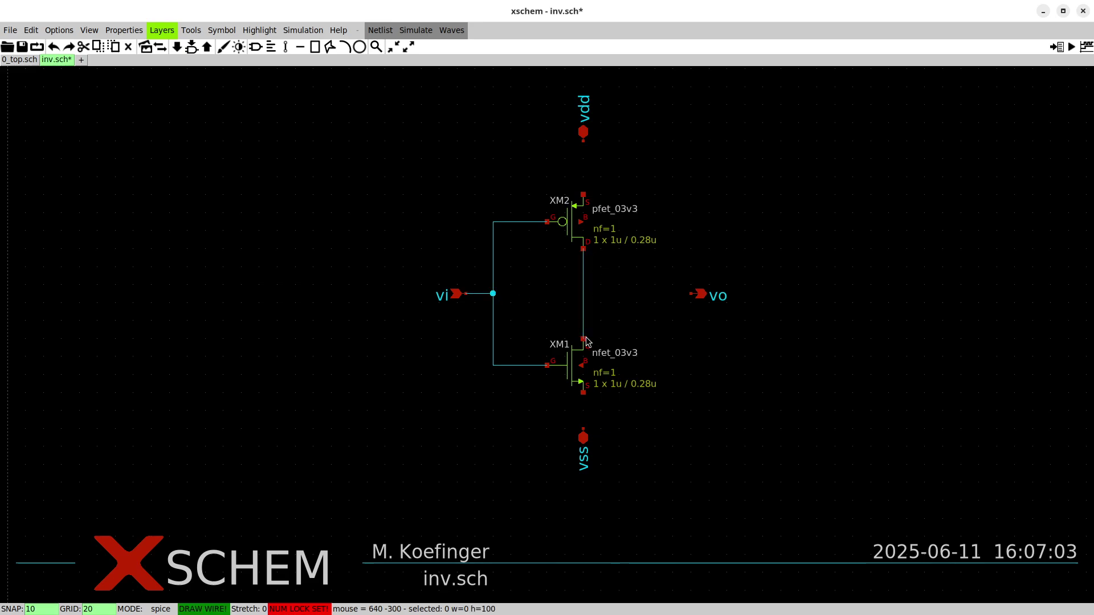
left_click(586, 339)
key("w")
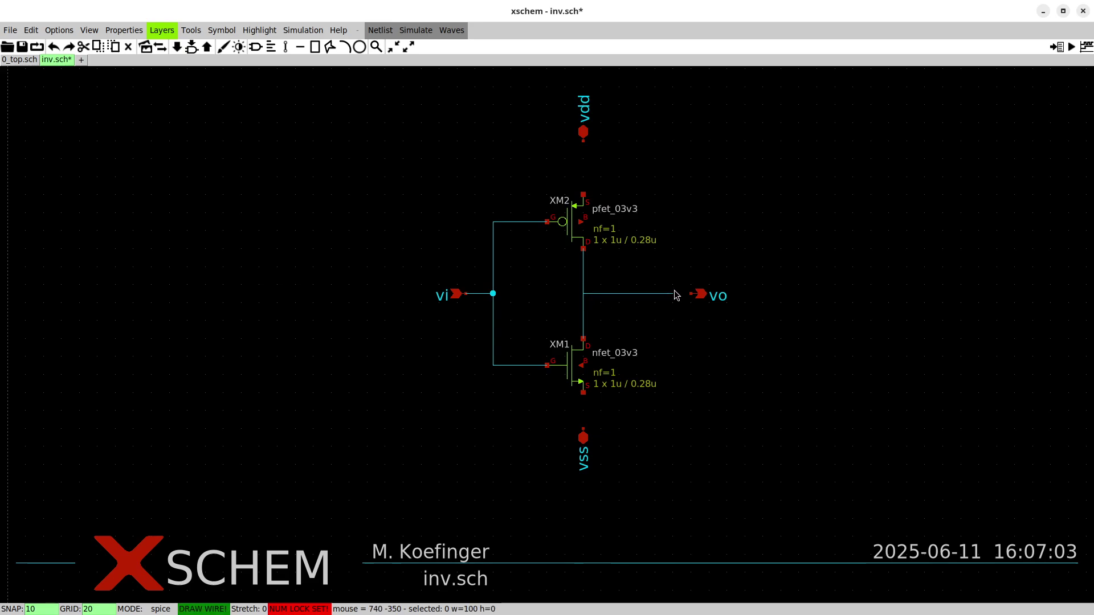
left_click(690, 293)
Tie vdd to XM2's source and bulk, and vss to XM1's source and bulk.
key("w")
left_click(583, 140)
key("w")
left_click(610, 168)
left_click(583, 168)
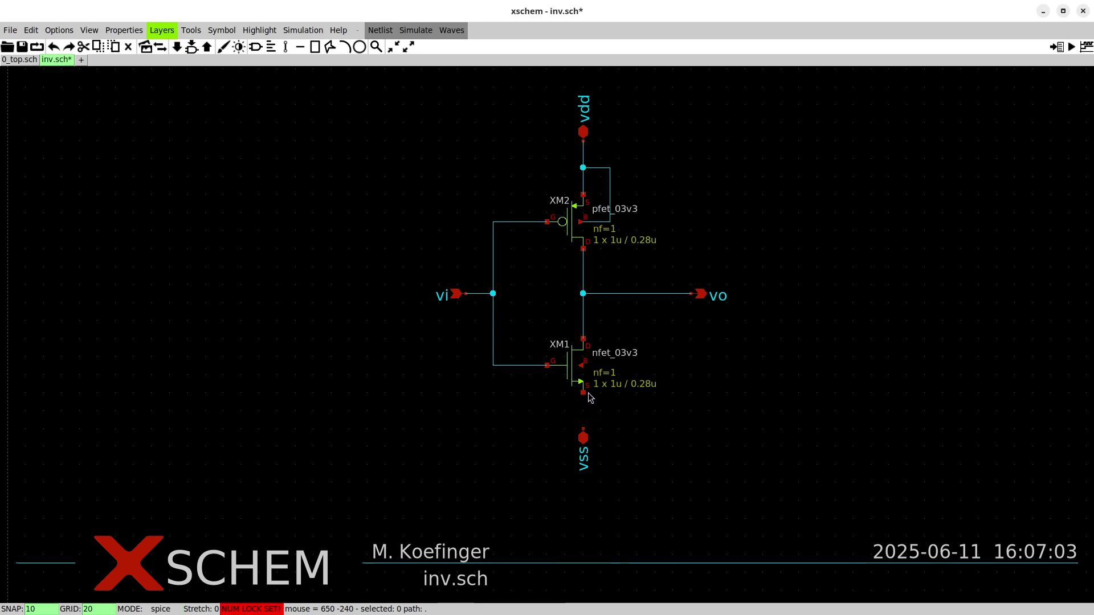
key("w")
left_click(584, 428)
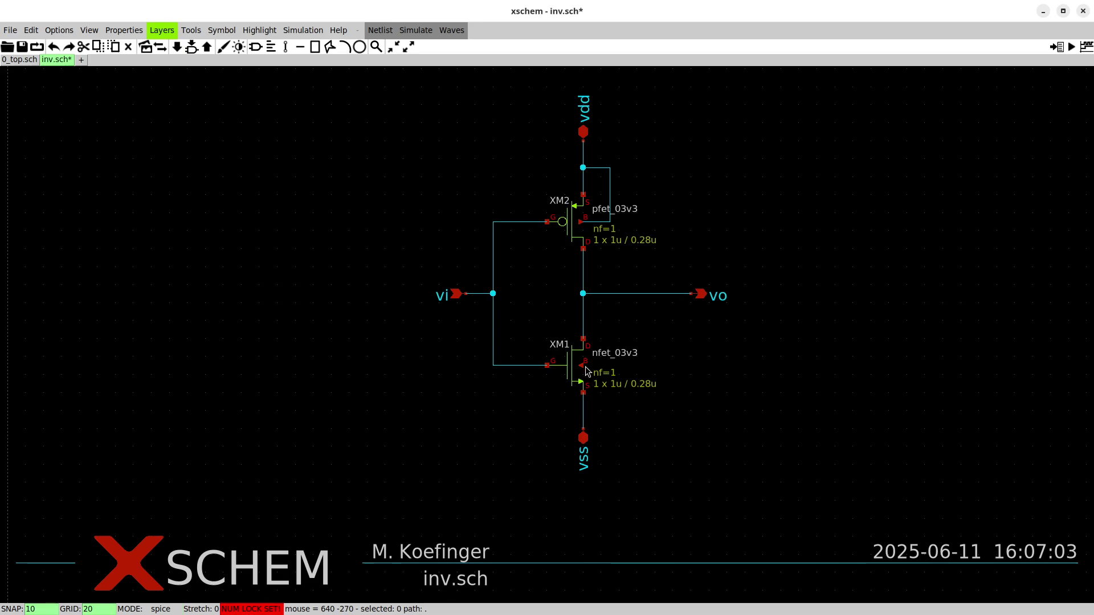
key("w")
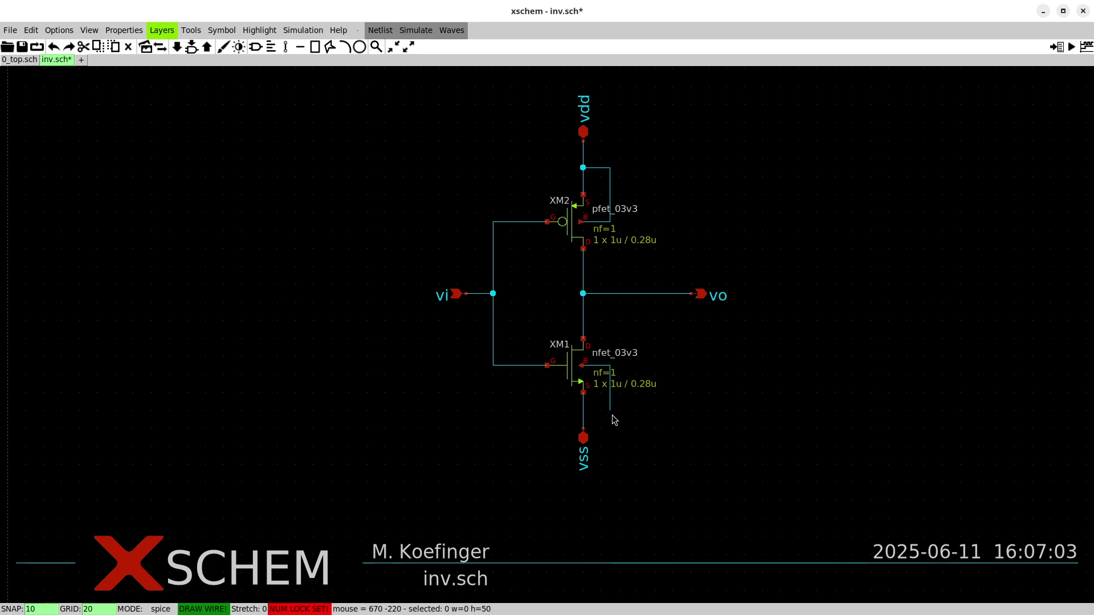
left_click(610, 420)
left_click(585, 419)
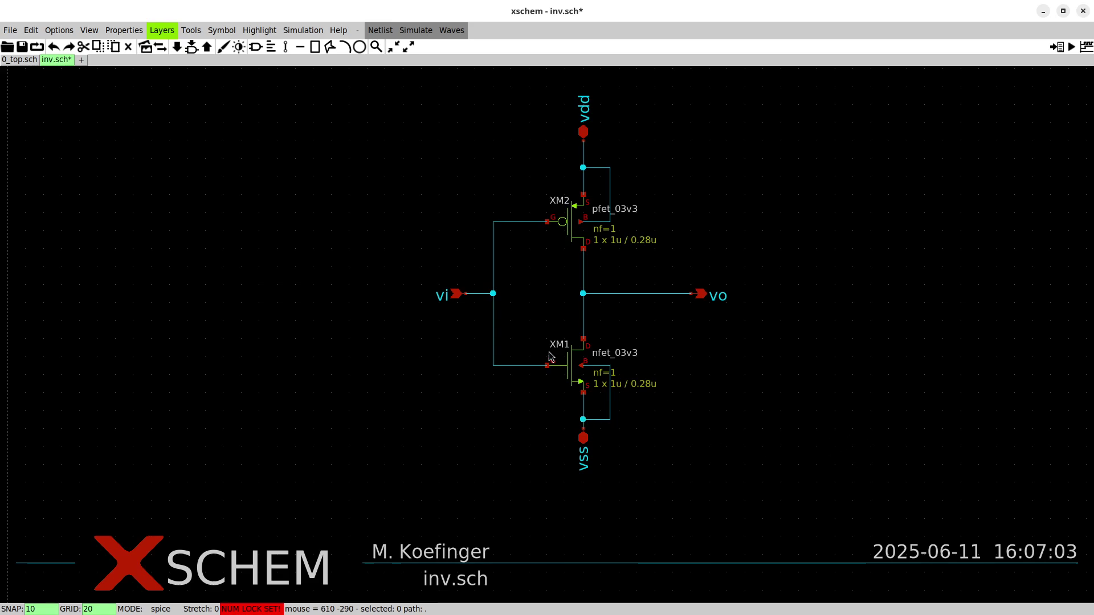
Save the wired inverter, place the title 'Simple CMOS Inverter' above it, and save again.
left_click(22, 46)
middle_click_drag(701, 219, 702, 261)
left_click(191, 30)
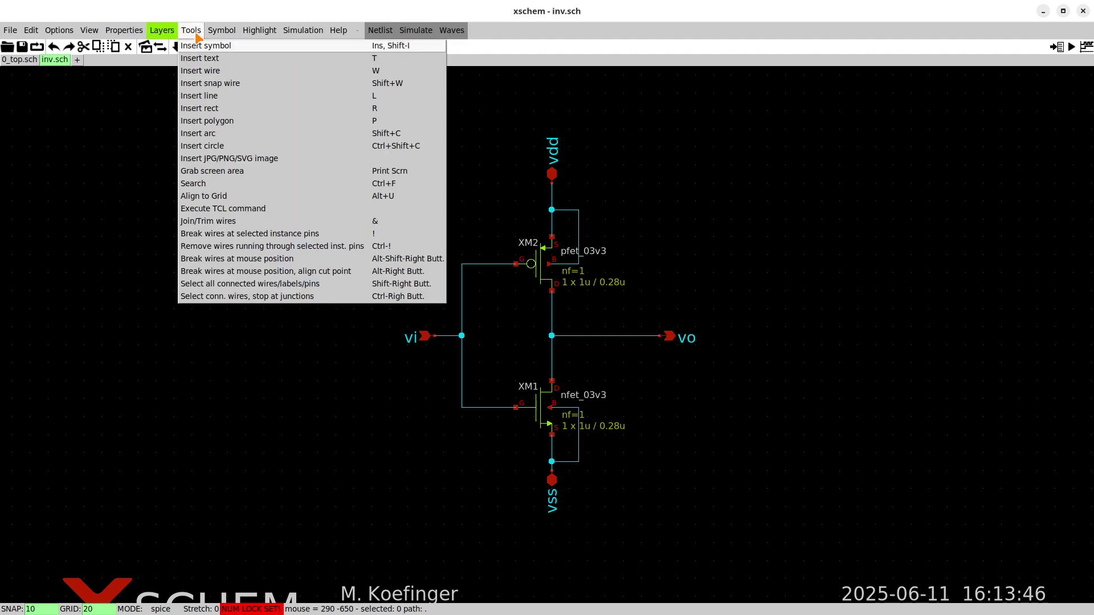
left_click(207, 59)
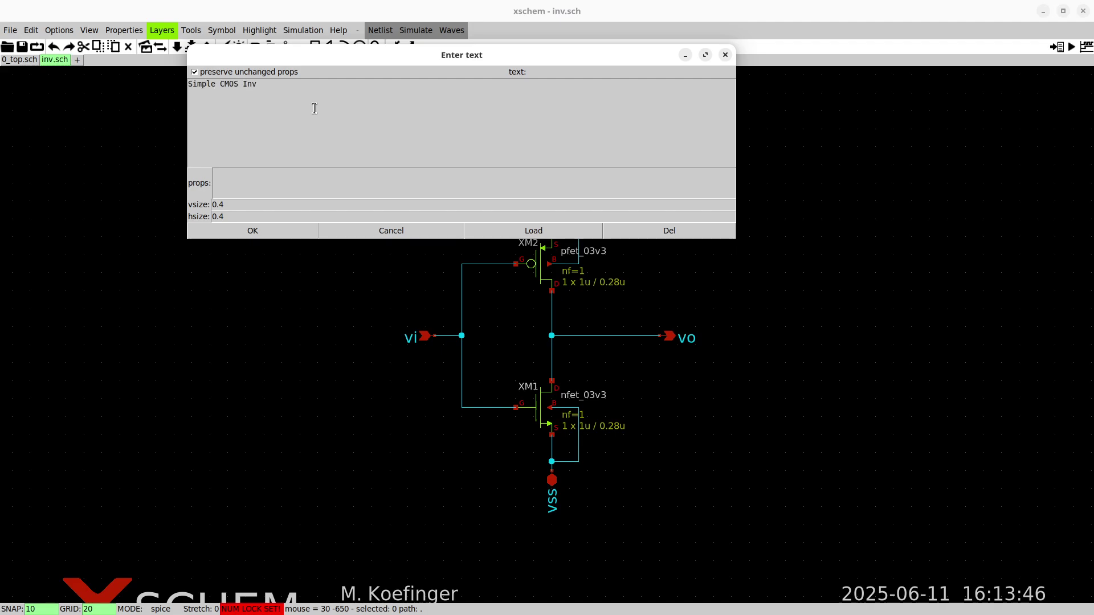
left_click(297, 233)
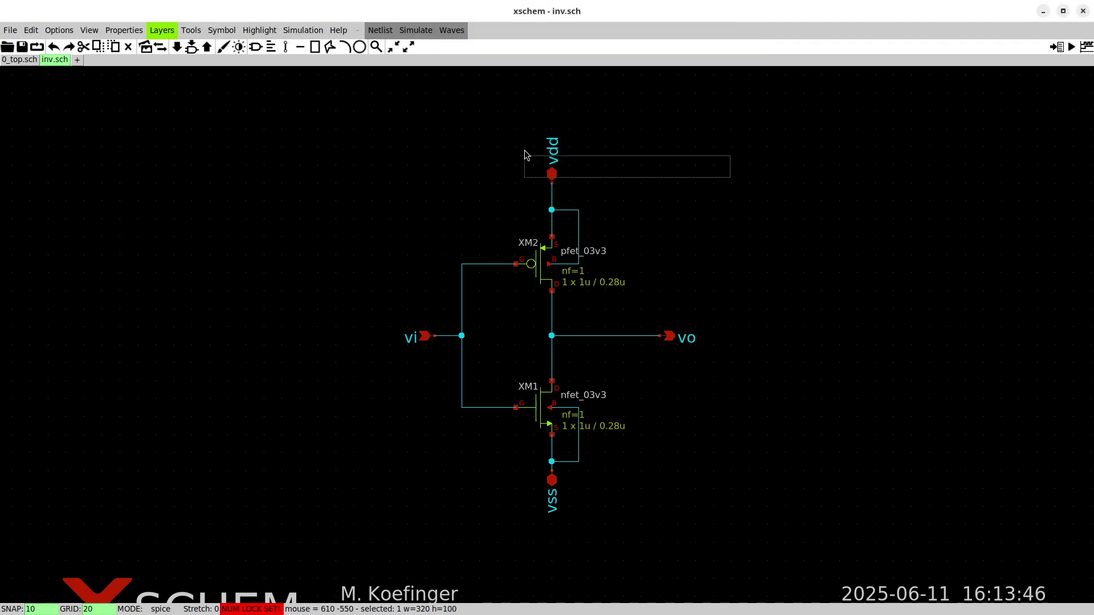
left_click(462, 93)
key("f")
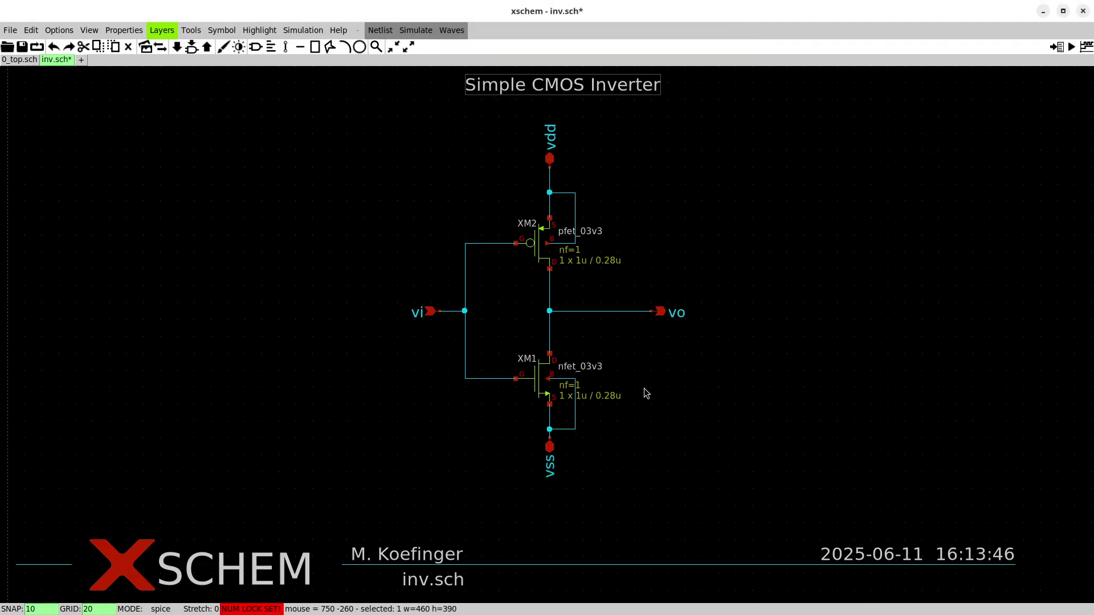
left_click(24, 47)
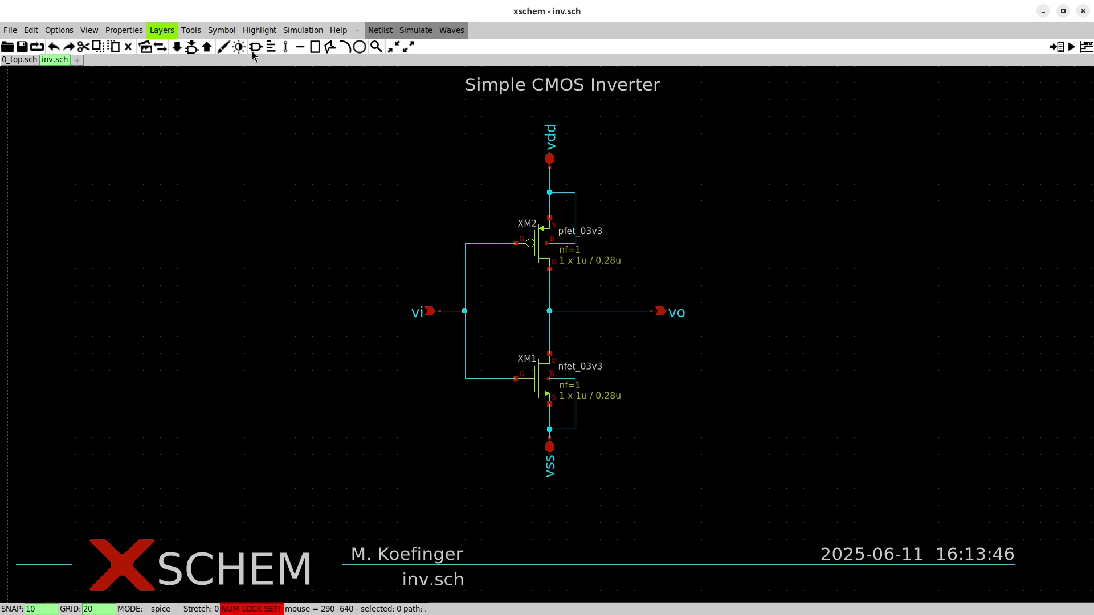
Make a symbol from the inv.sch schematic and confirm creating its symbol view.
left_click(222, 34)
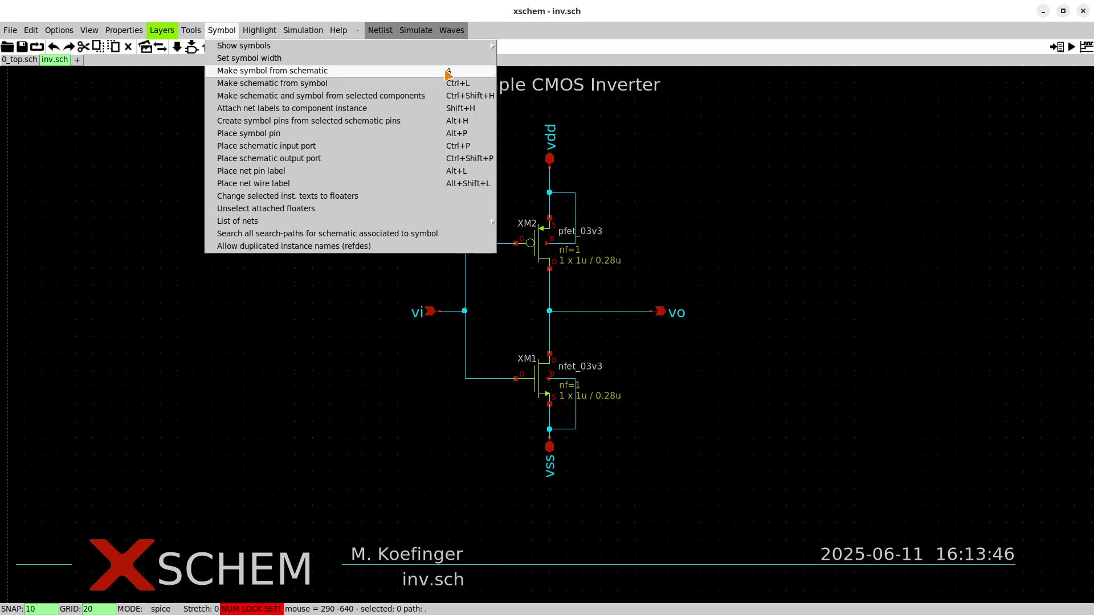
left_click(288, 71)
left_click_drag(534, 313, 754, 196)
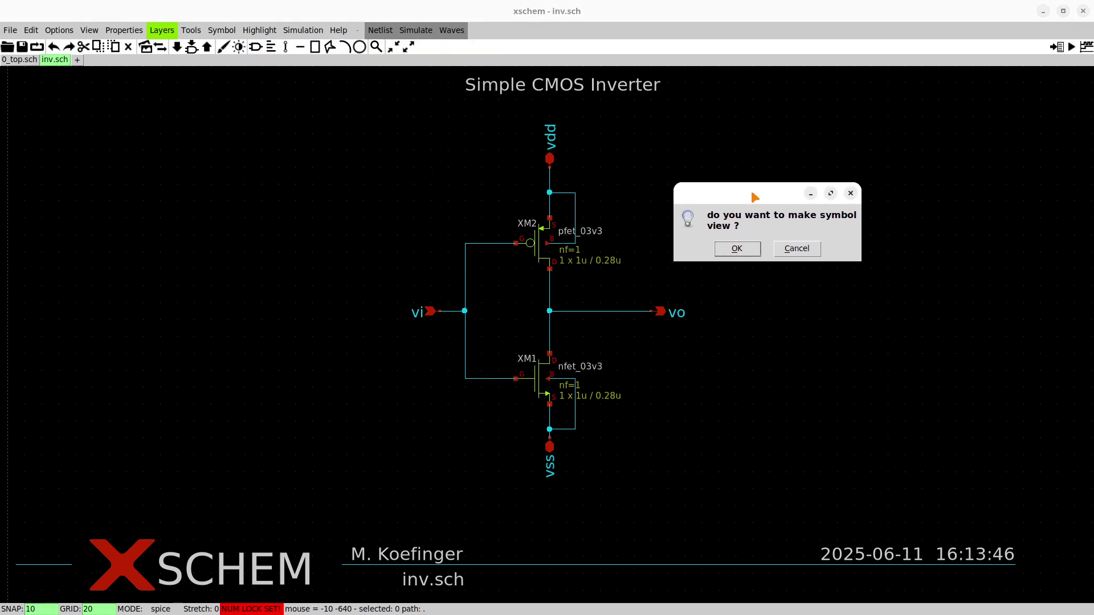
left_click(751, 245)
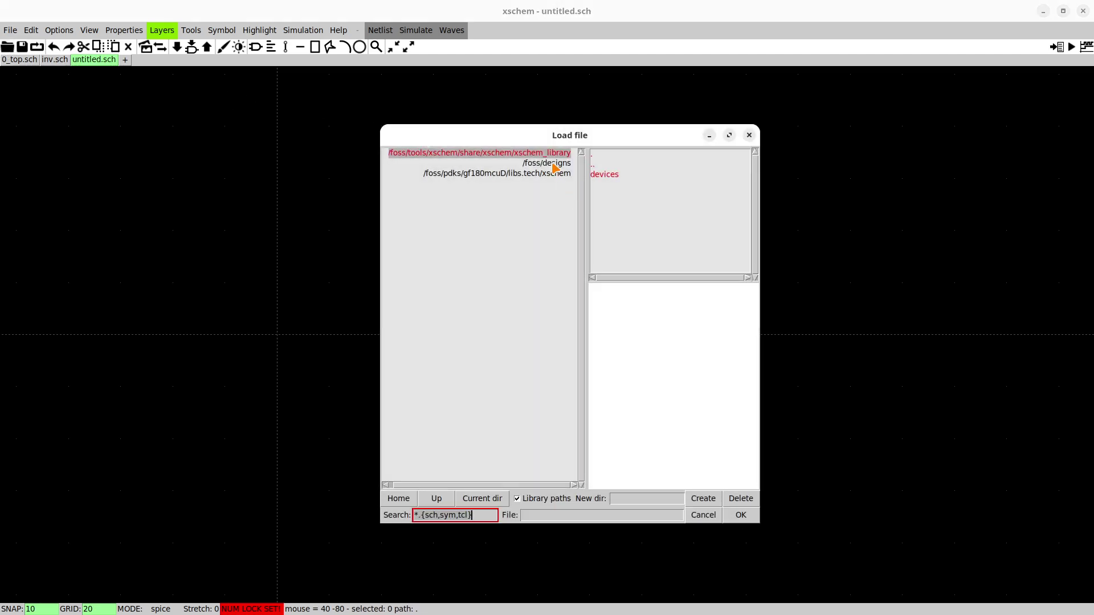
Open inv.sym from the /foss/designs folder.
left_click(538, 166)
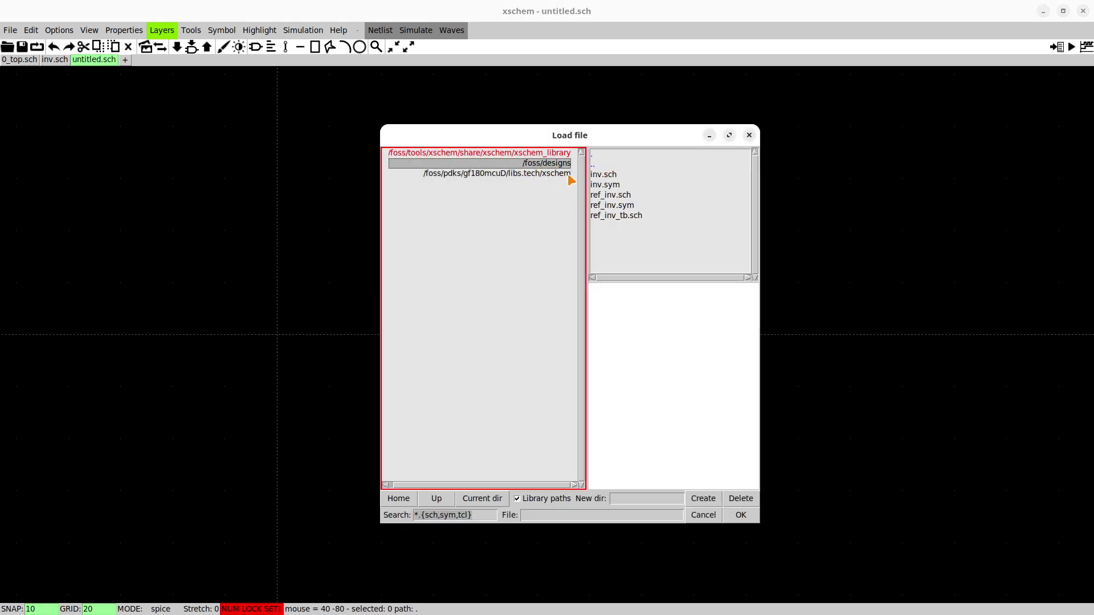
left_click(611, 175)
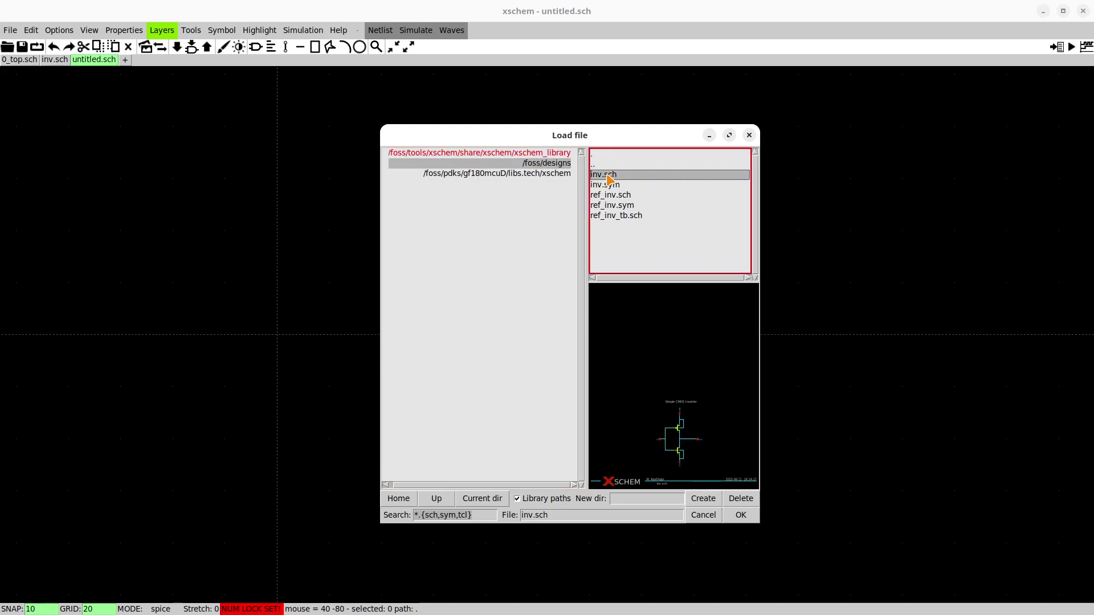
left_click(610, 186)
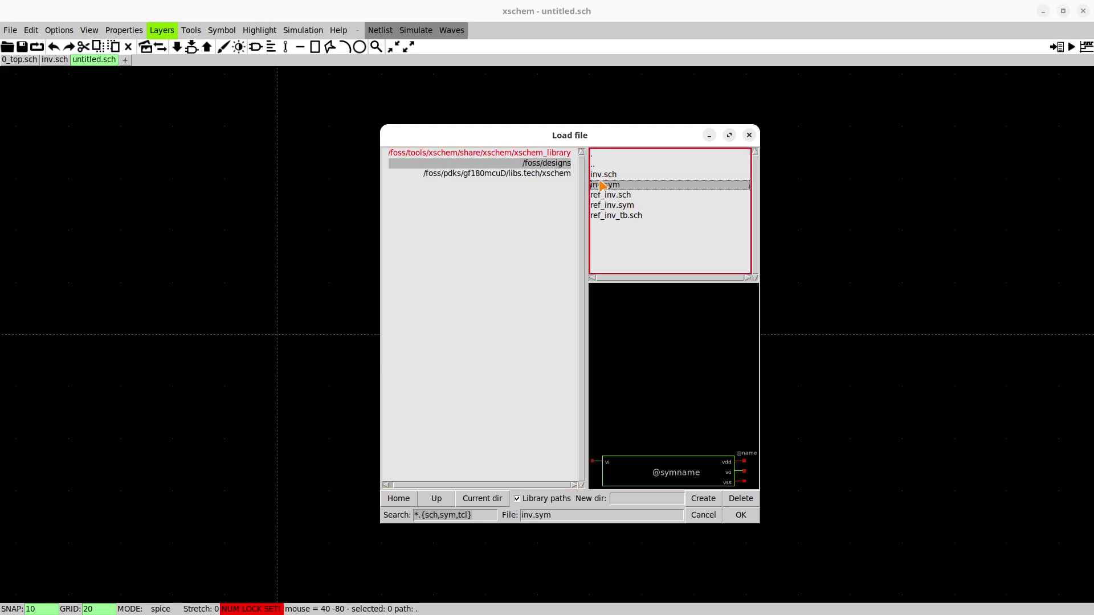
left_click(742, 516)
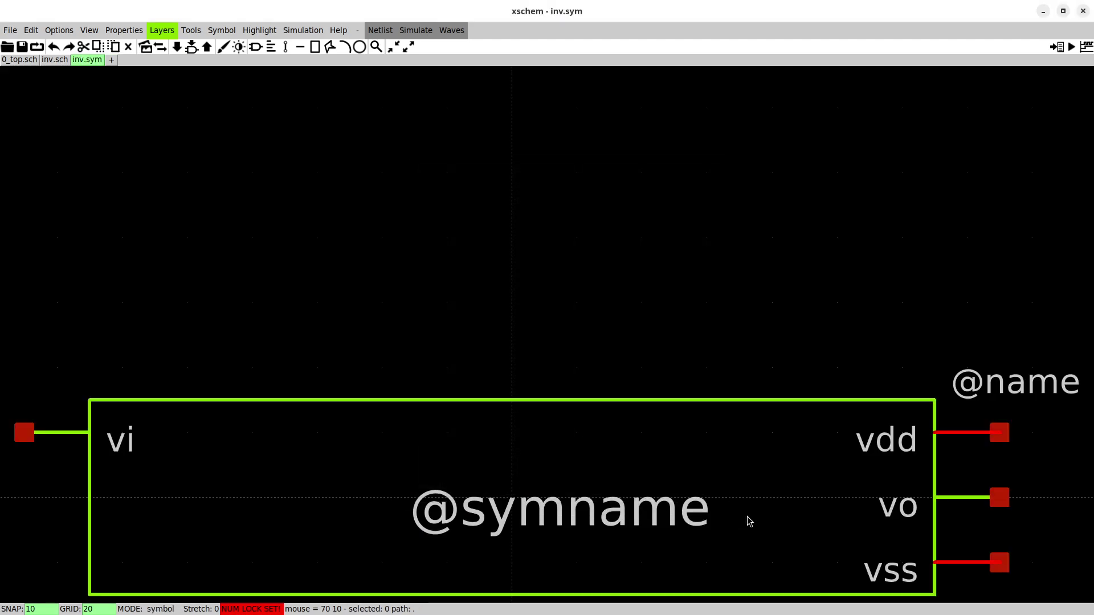
scroll(650, 292, "down", 2)
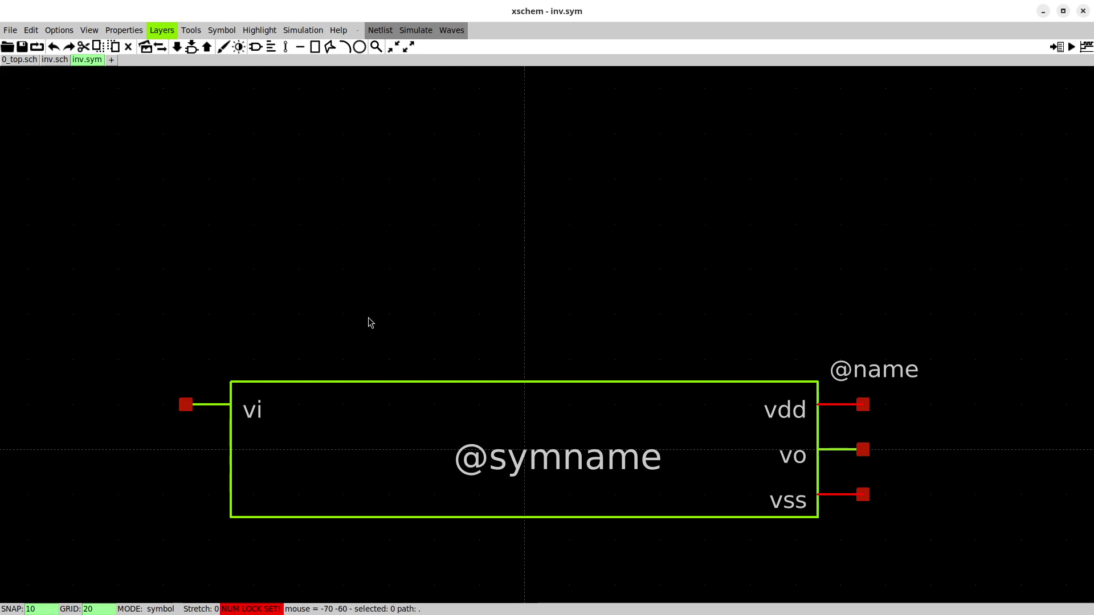
Delete the generated symbol's box outline.
left_click(477, 390)
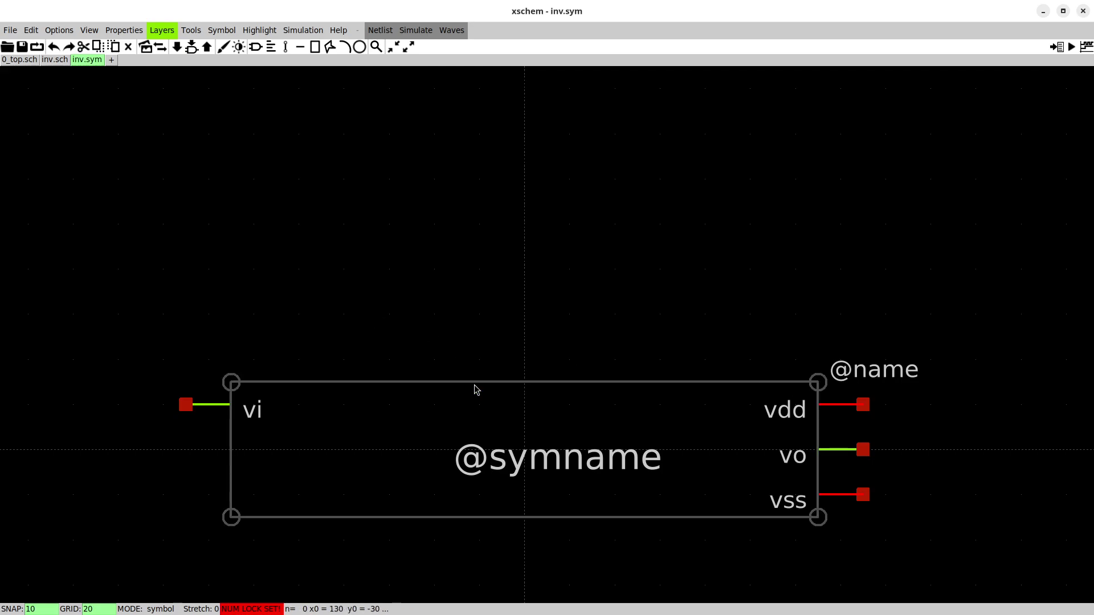
key("Delete")
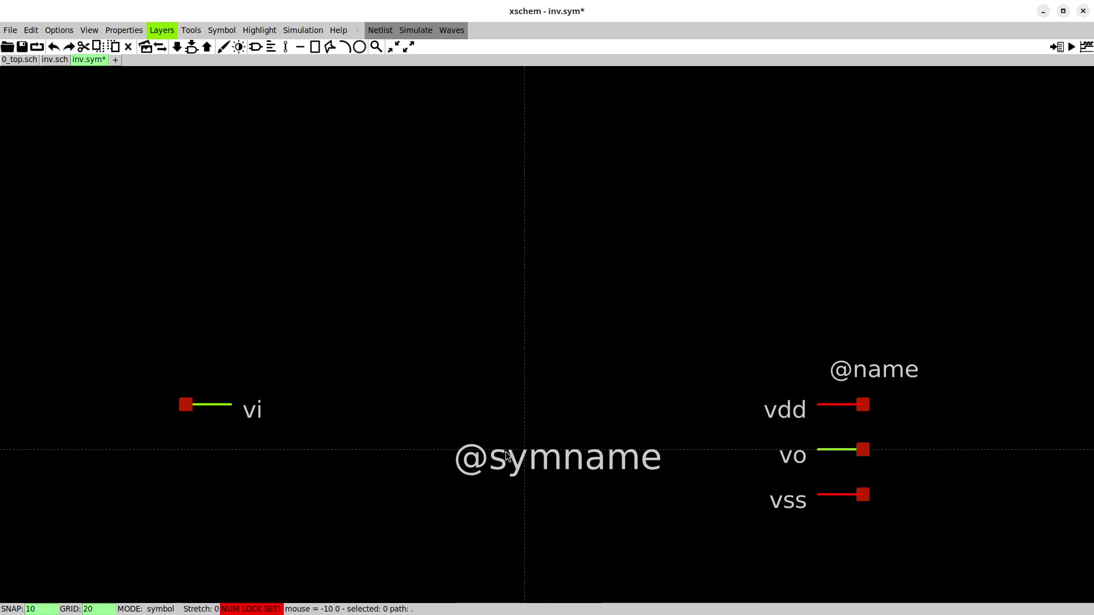
middle_click_drag(639, 239, 533, 360)
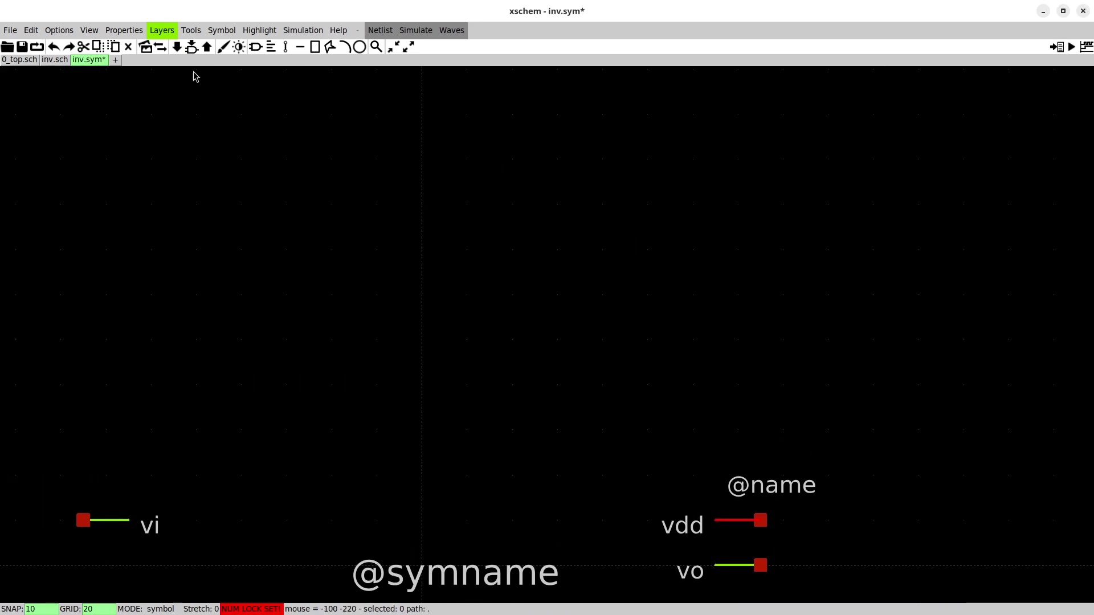
Draw a triangle with a vertical left edge and diagonals meeting at a right tip.
left_click(194, 34)
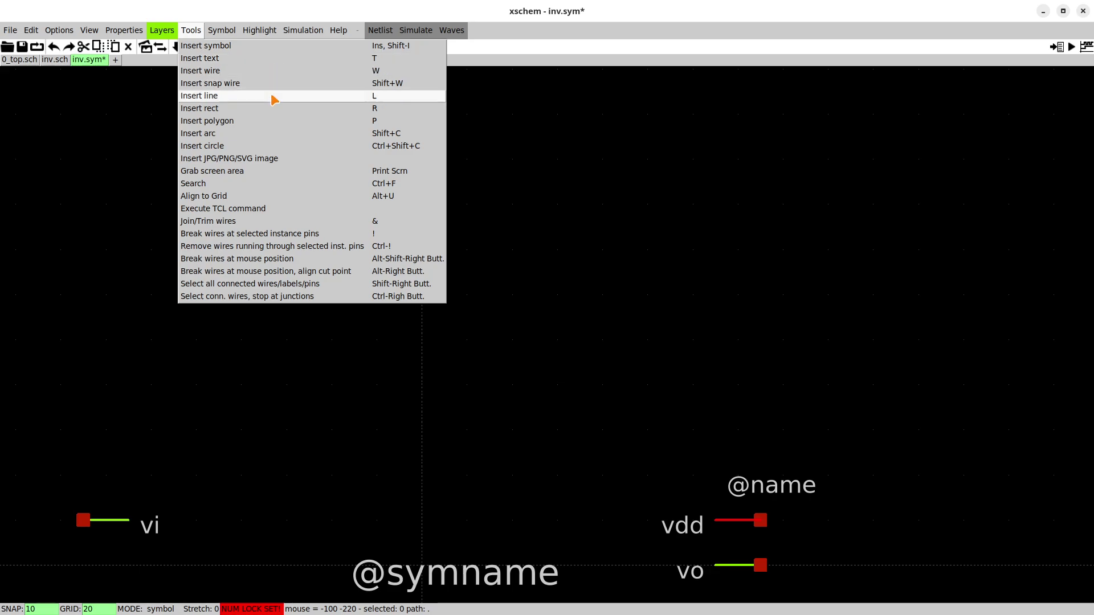
left_click(246, 99)
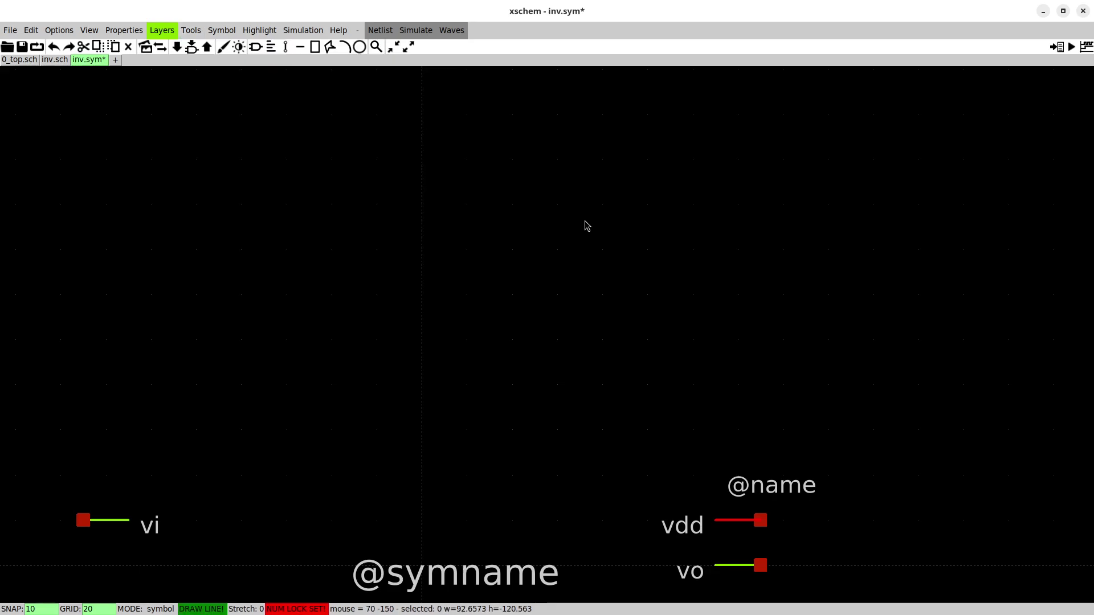
left_click(557, 204)
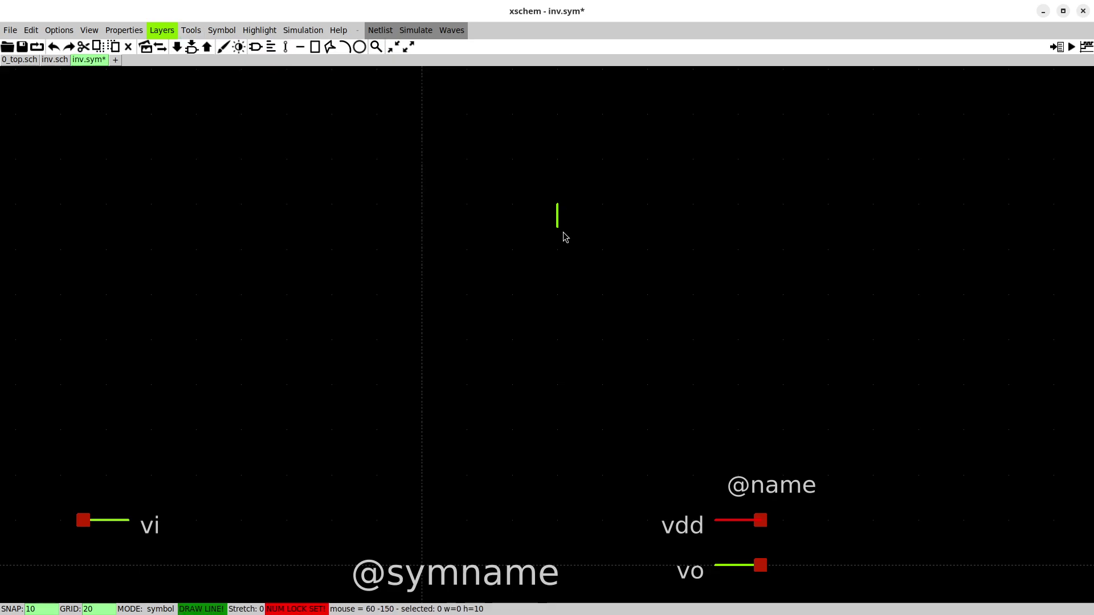
left_click(559, 385)
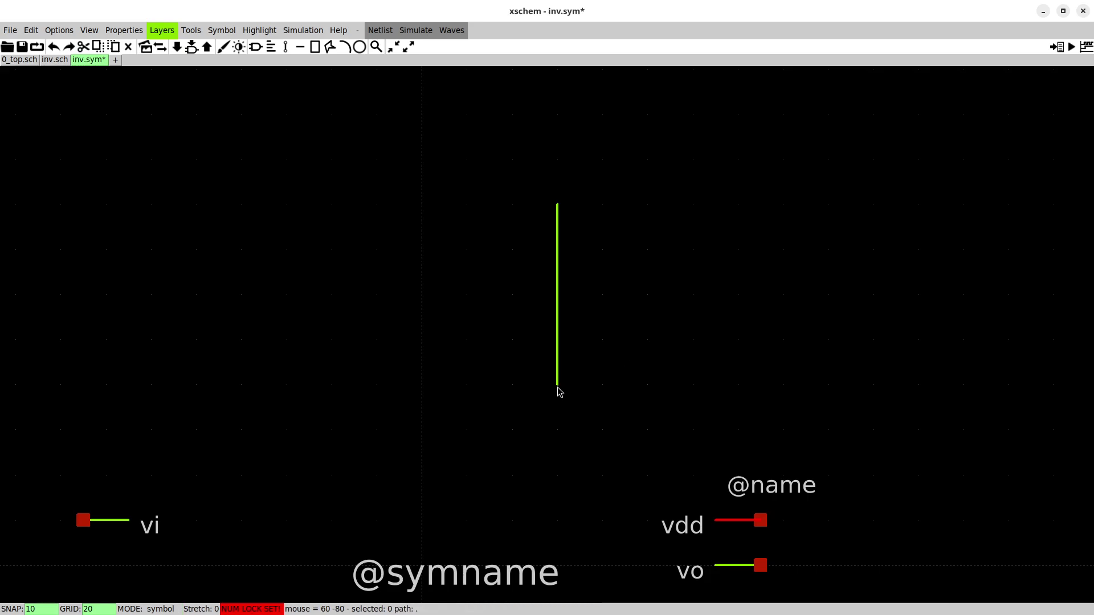
key("l")
left_click(692, 295)
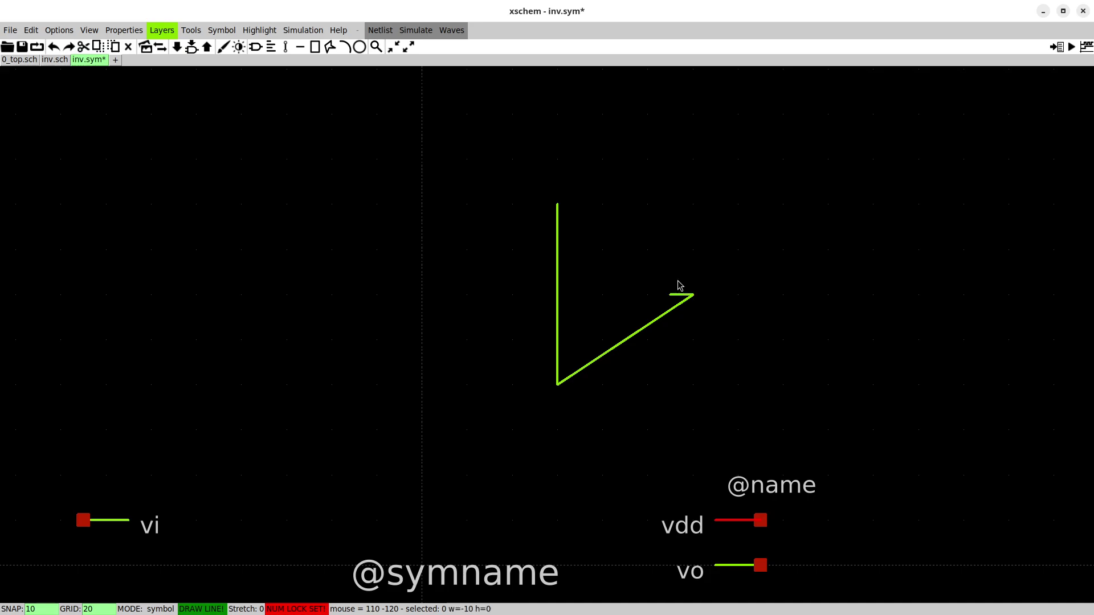
left_click(557, 204)
key("Escape")
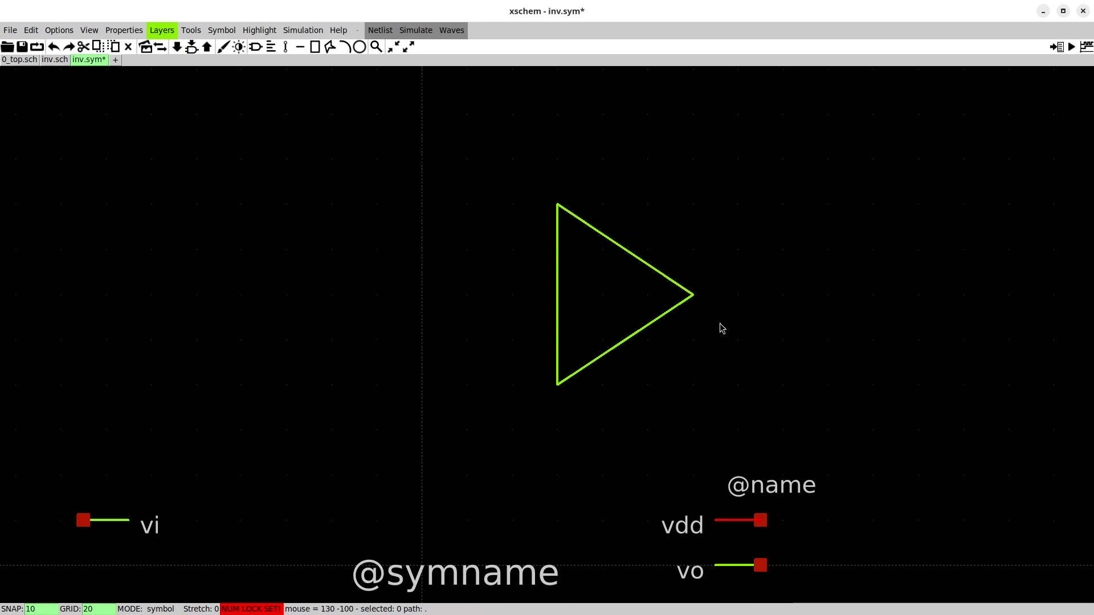
Draw a small circle just right of the triangle.
left_click(191, 29)
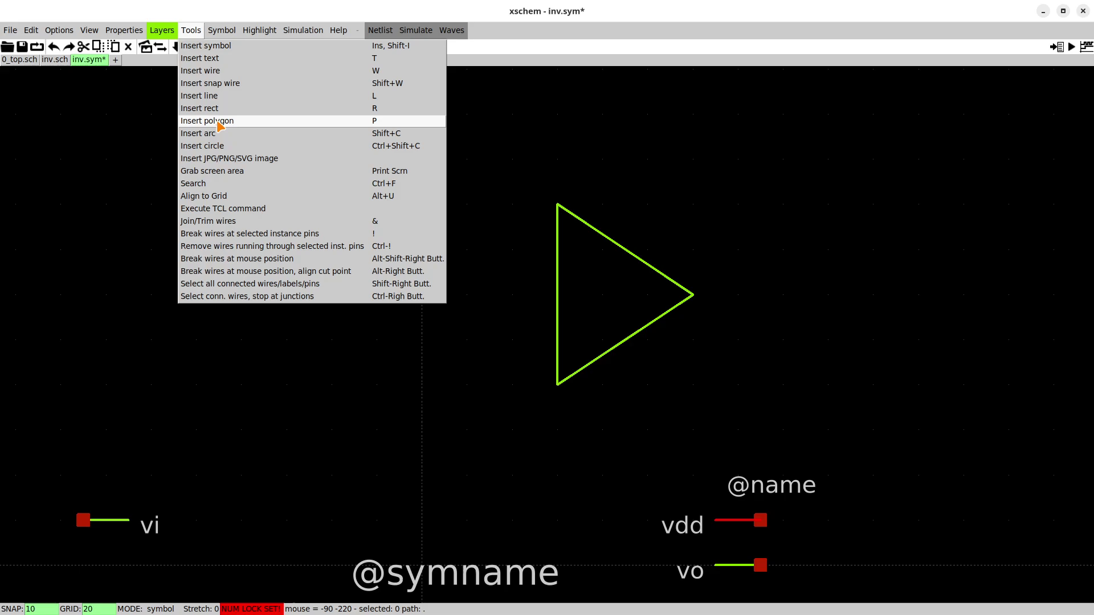
left_click(221, 147)
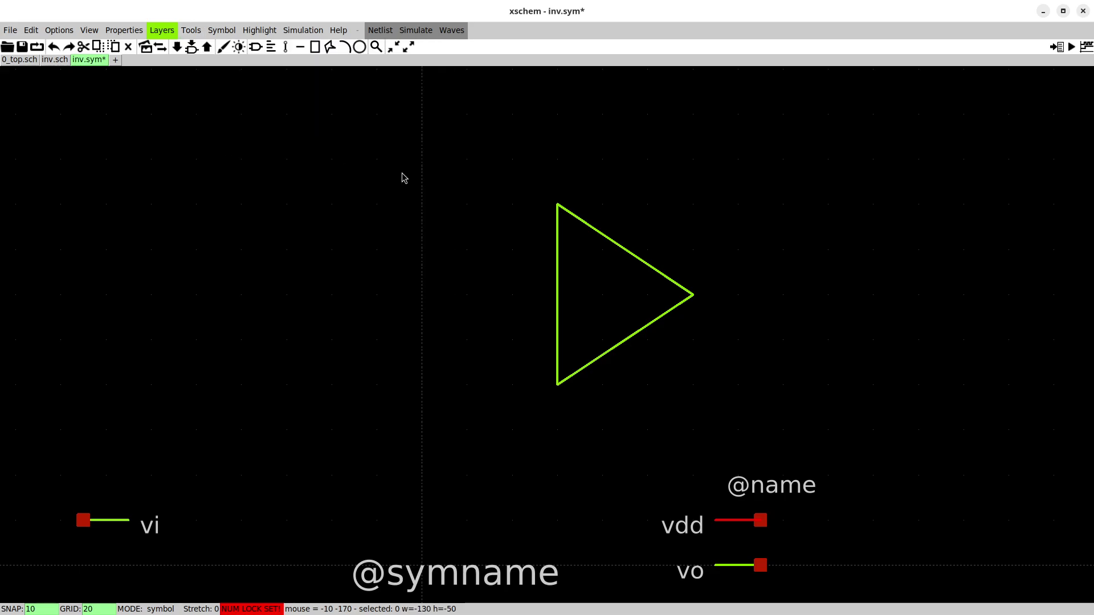
left_click(737, 294)
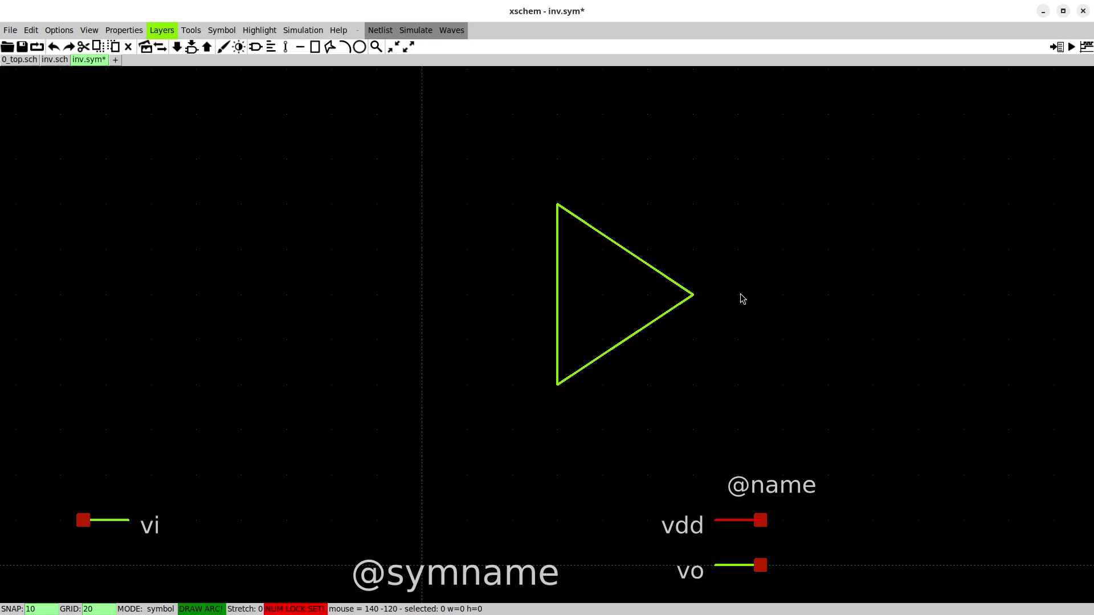
left_click(761, 318)
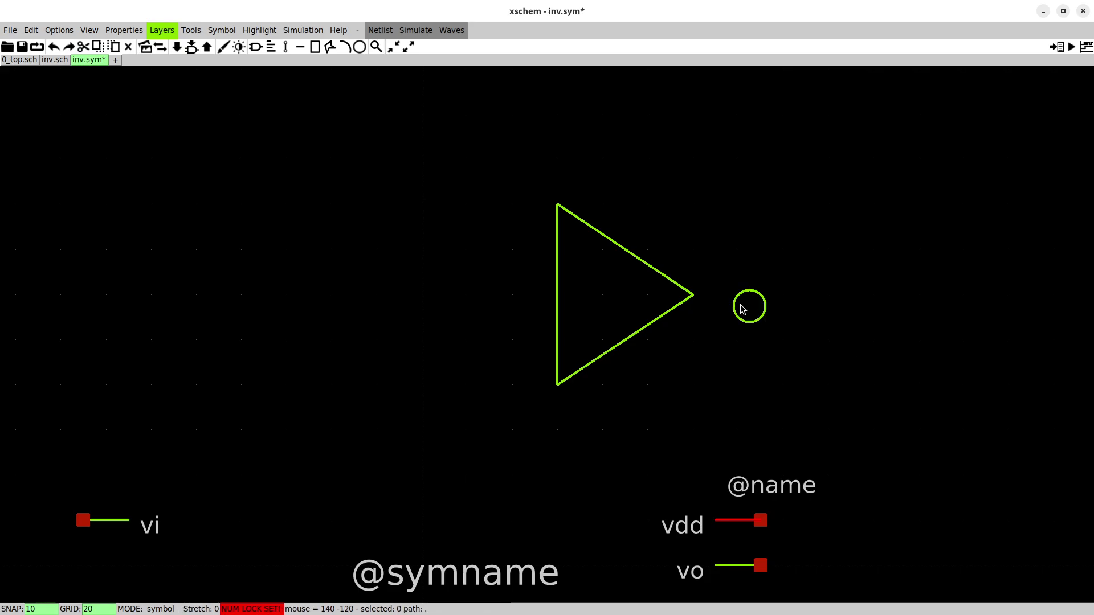
left_click(749, 324)
left_click_drag(750, 324, 772, 330)
Move the circle onto the triangle's tip using finer snap, then restore snap to 10.
left_click(773, 328)
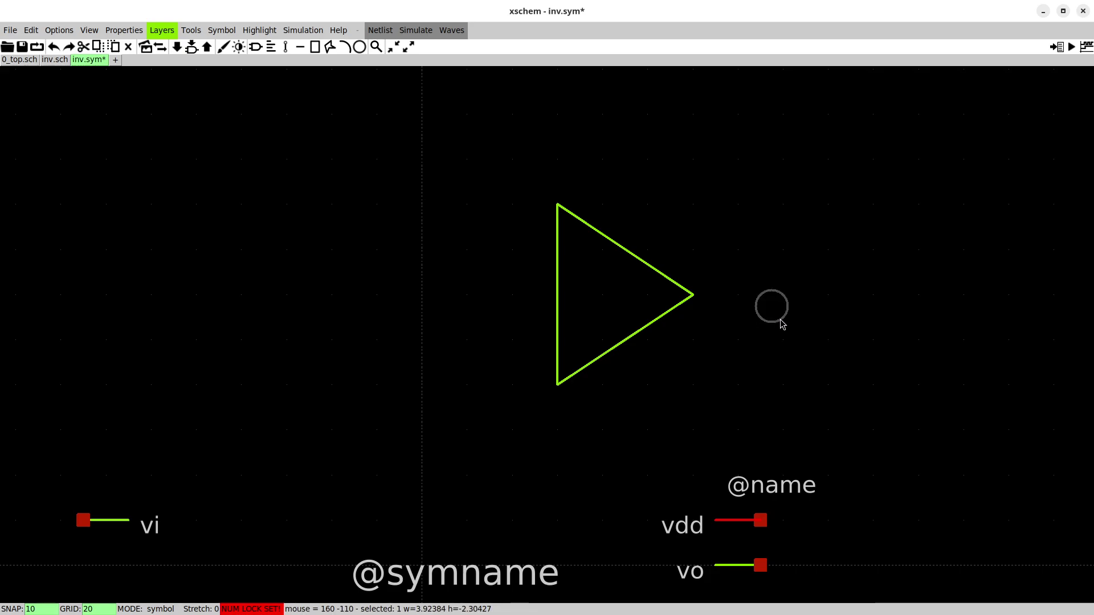
key("c")
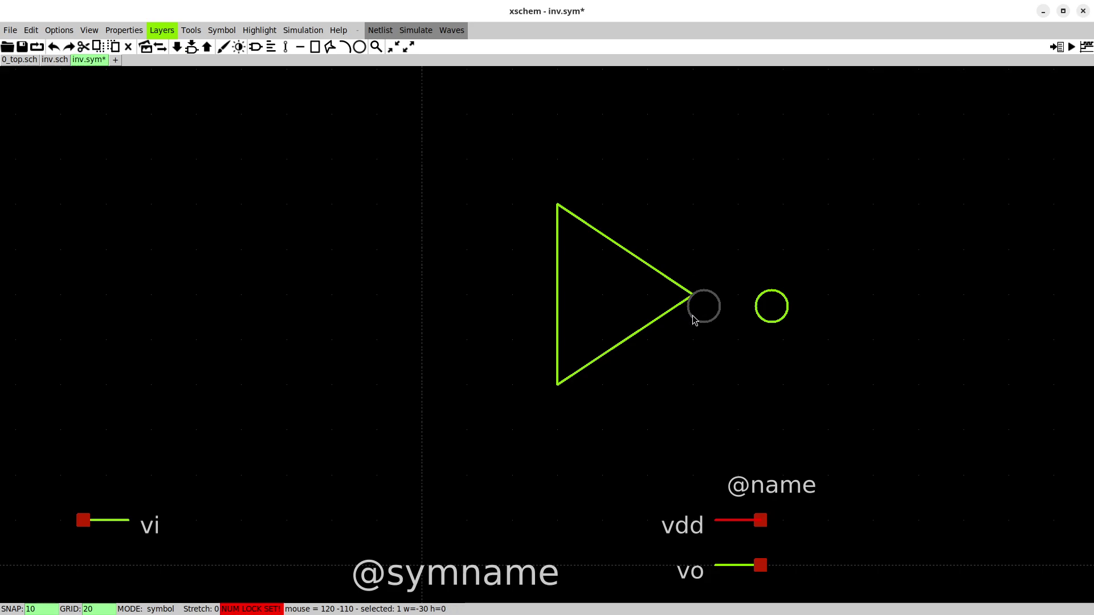
key("g")
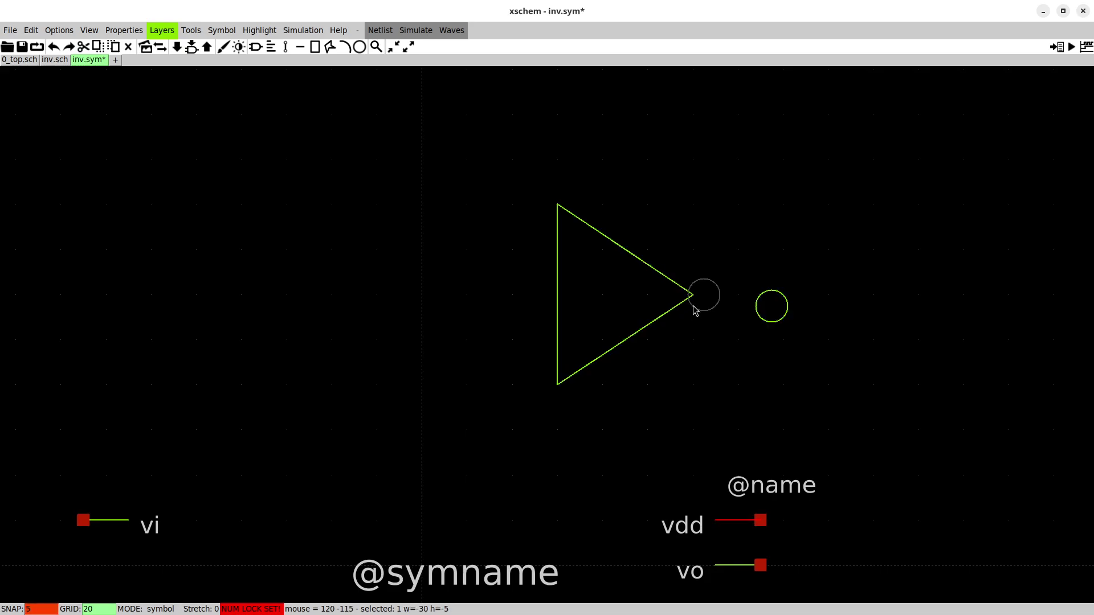
key("g")
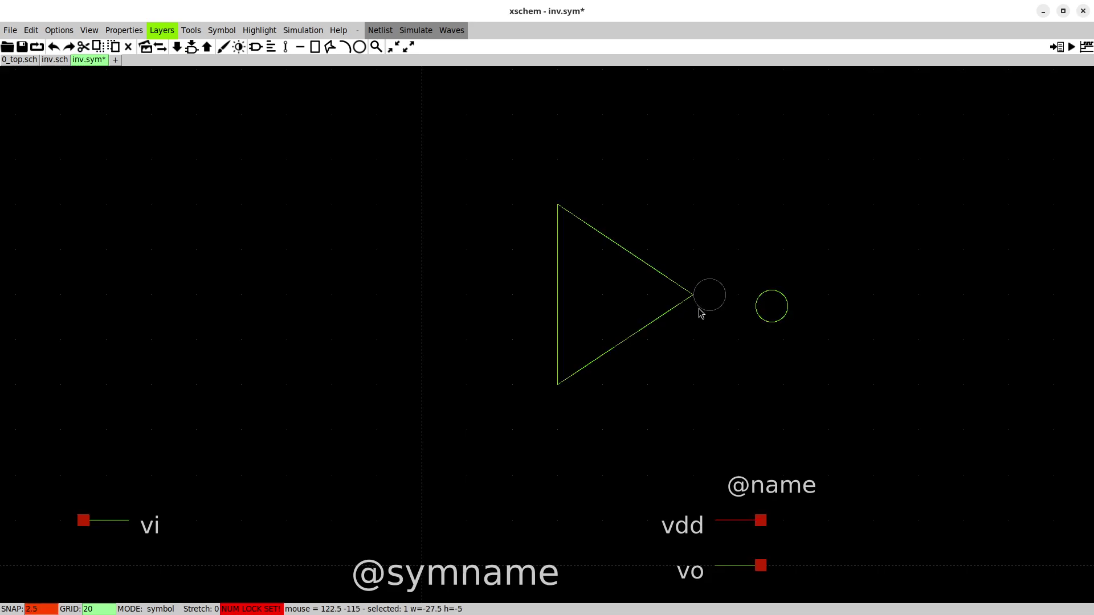
left_click(702, 311)
left_click(787, 352)
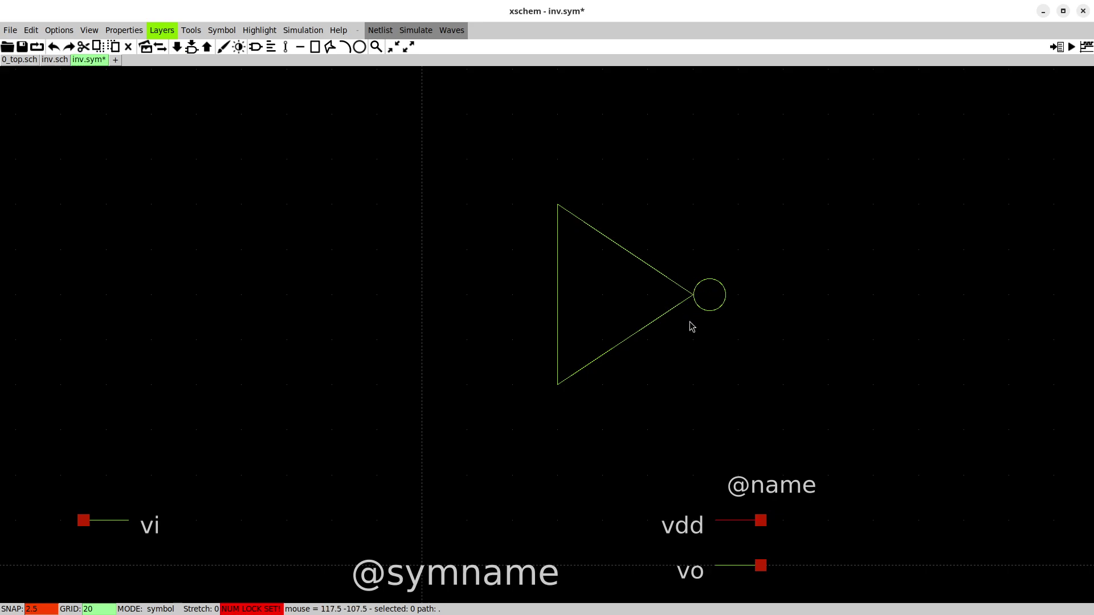
key("G")
key("G")
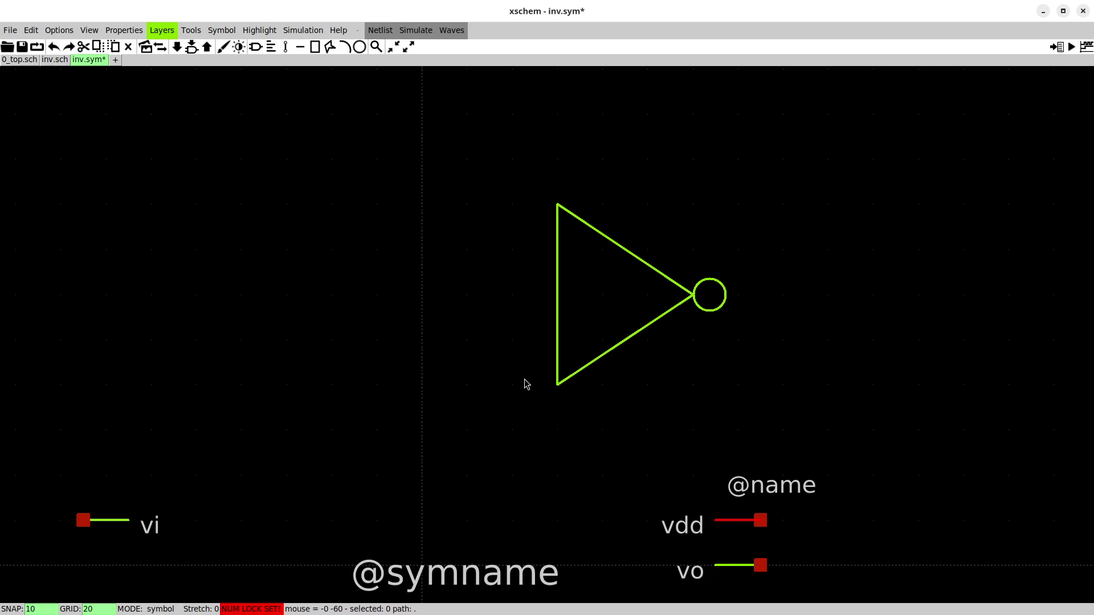
left_click(191, 30)
Draw a rectangle around the triangle and bubble and set its attribute to fill=no.
left_click(234, 109)
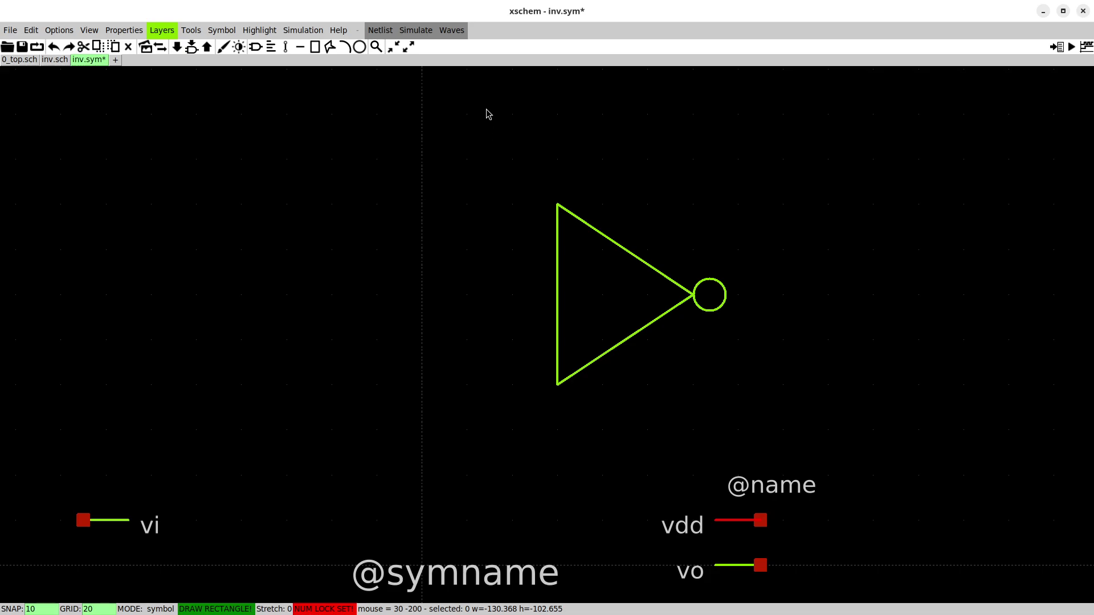
left_click(466, 114)
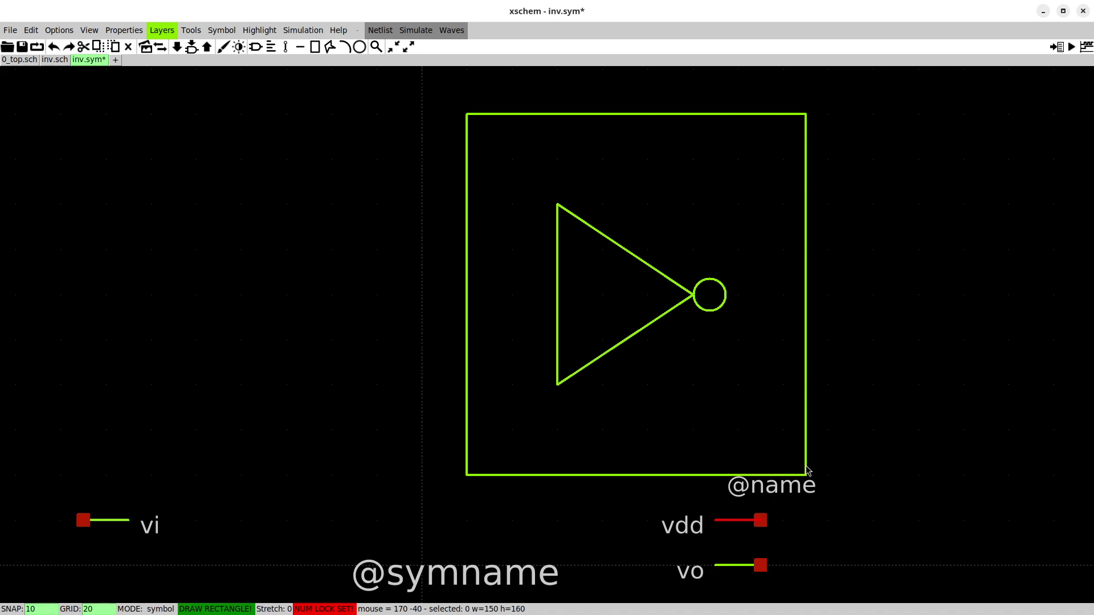
left_click(807, 471)
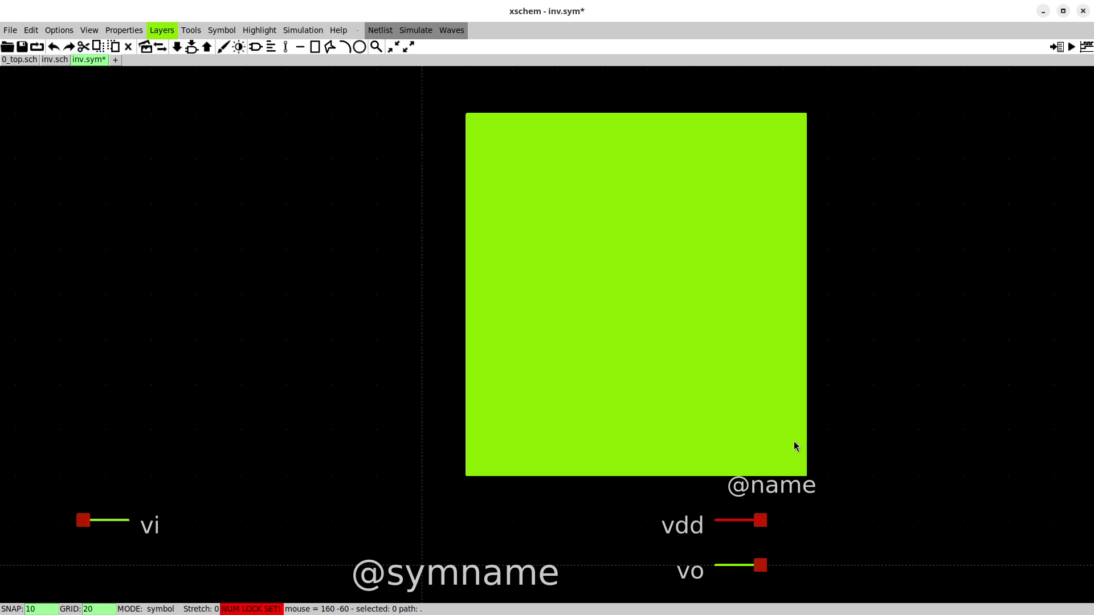
left_click(761, 423)
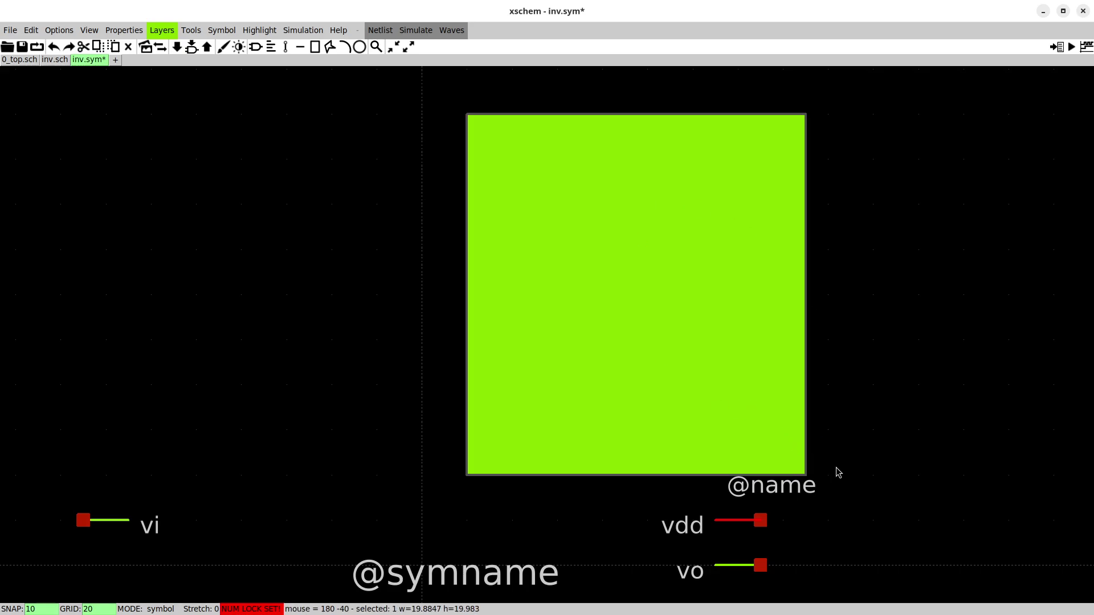
right_click(784, 440)
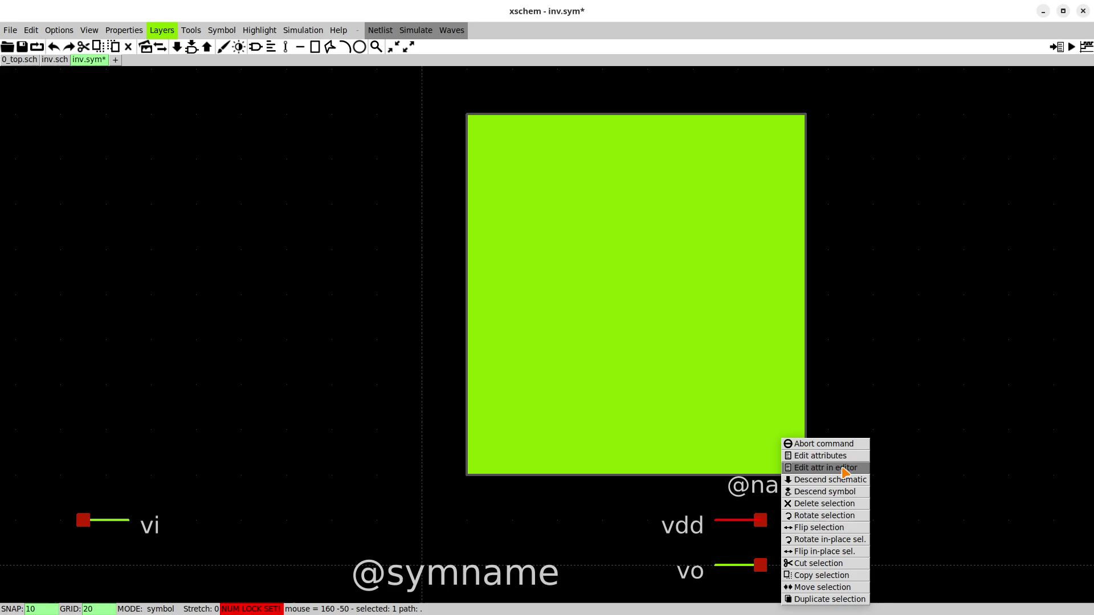
left_click(842, 456)
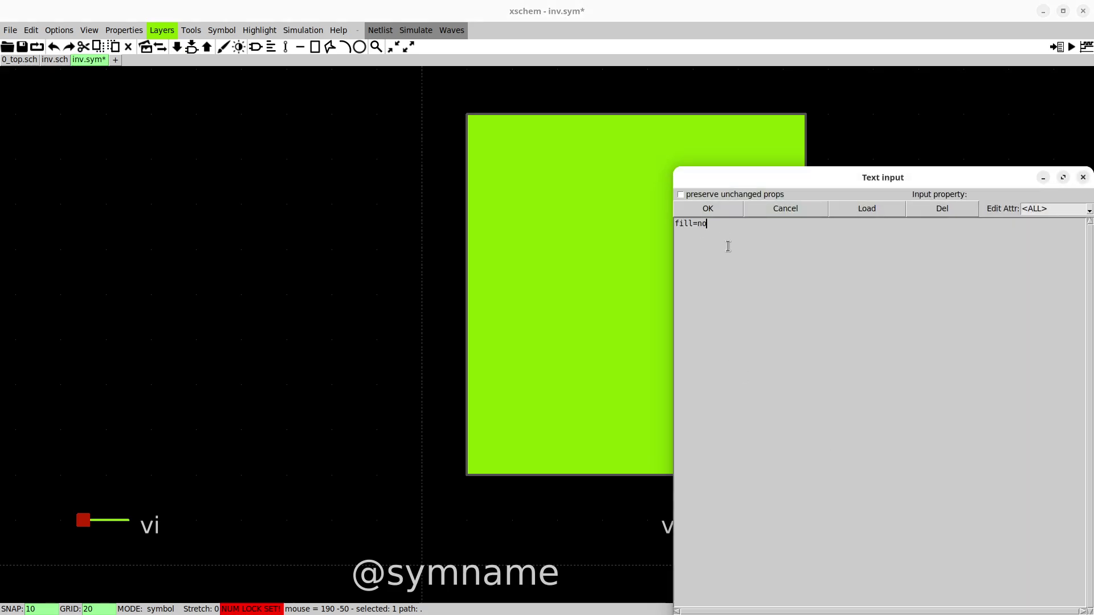
left_click(718, 208)
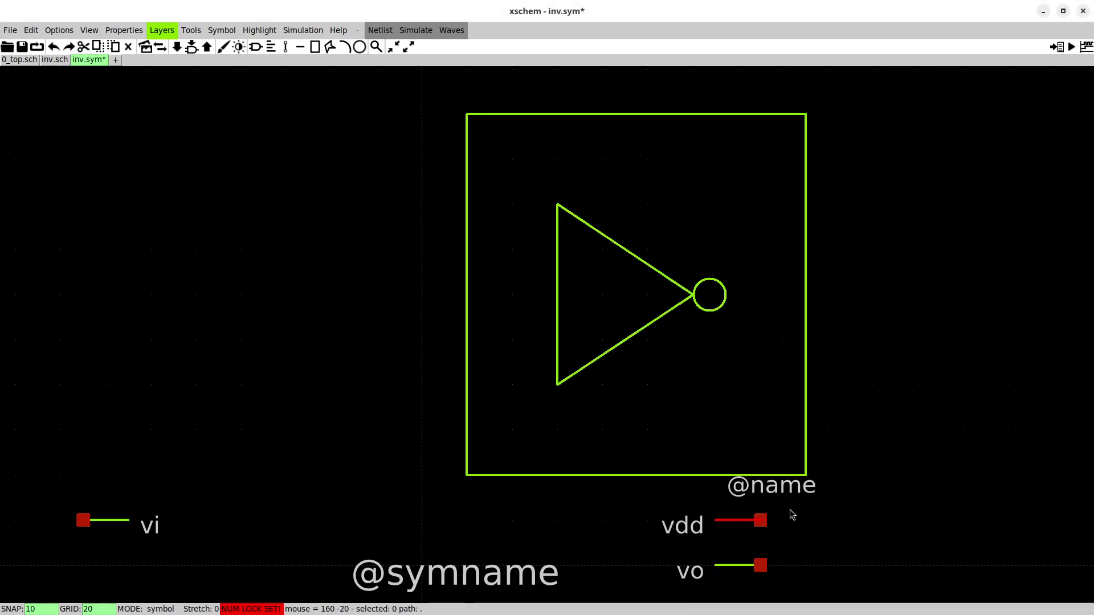
left_click_drag(805, 494, 934, 447)
left_click_drag(178, 534, 100, 484)
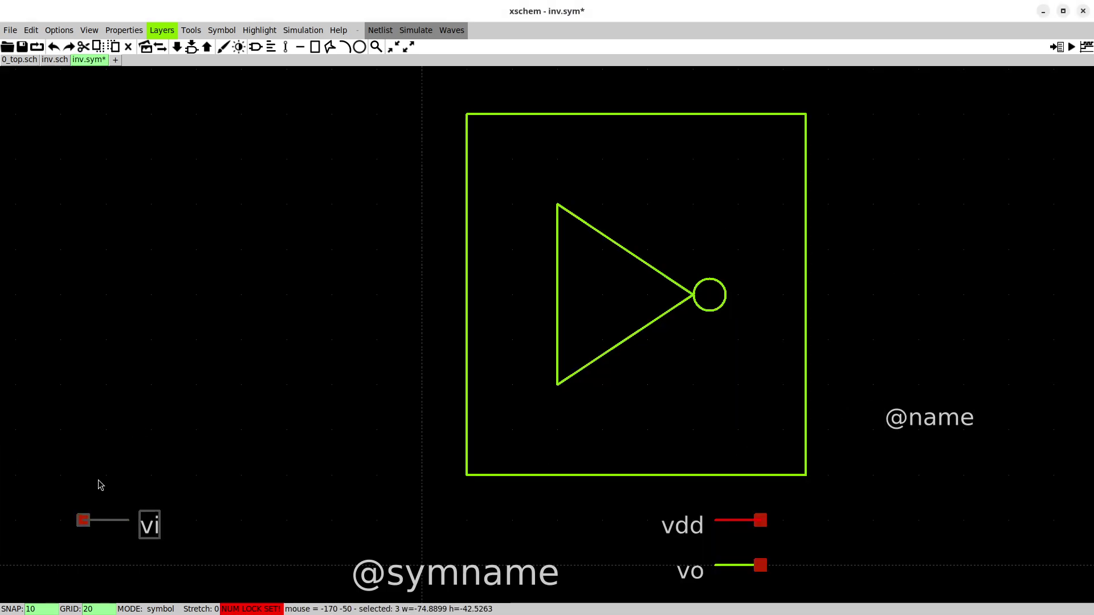
key("c")
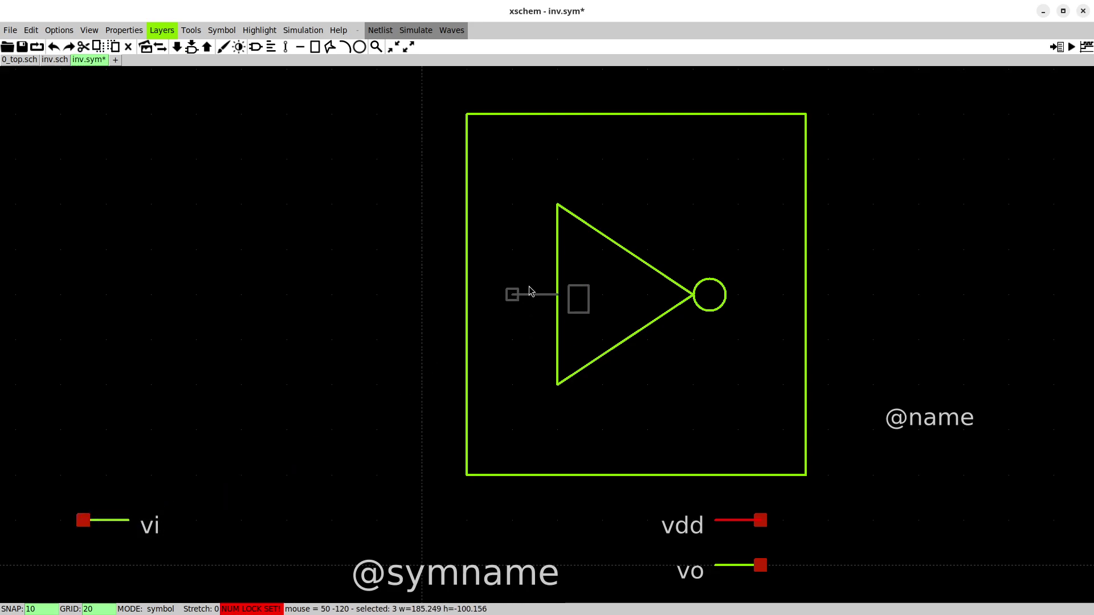
left_click(492, 299)
left_click(547, 305)
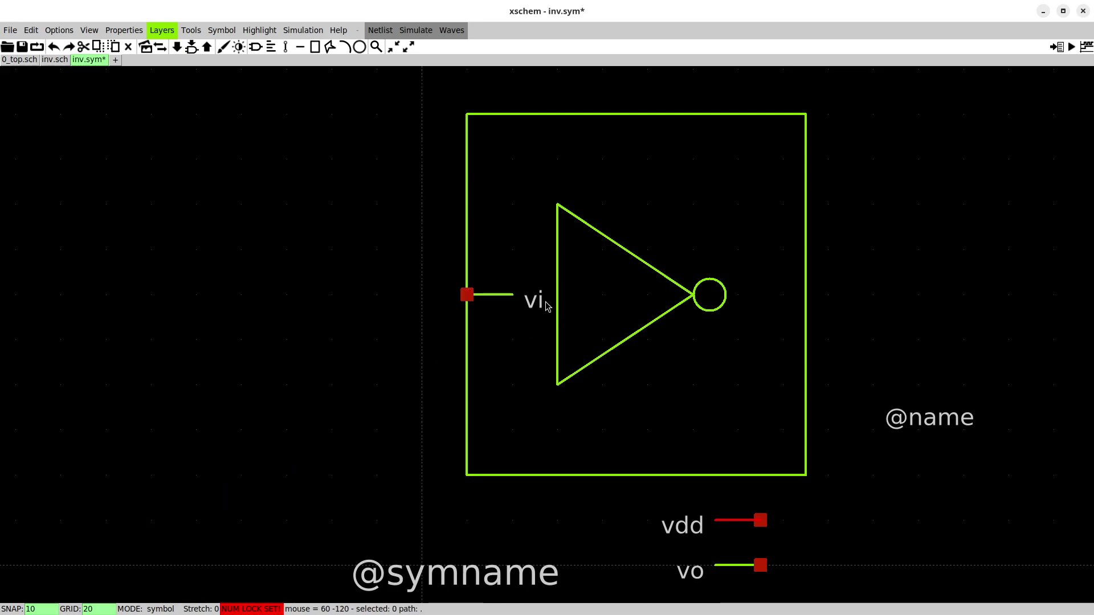
left_click_drag(539, 297, 518, 288)
left_click(511, 296)
left_click(947, 527)
left_click(490, 279)
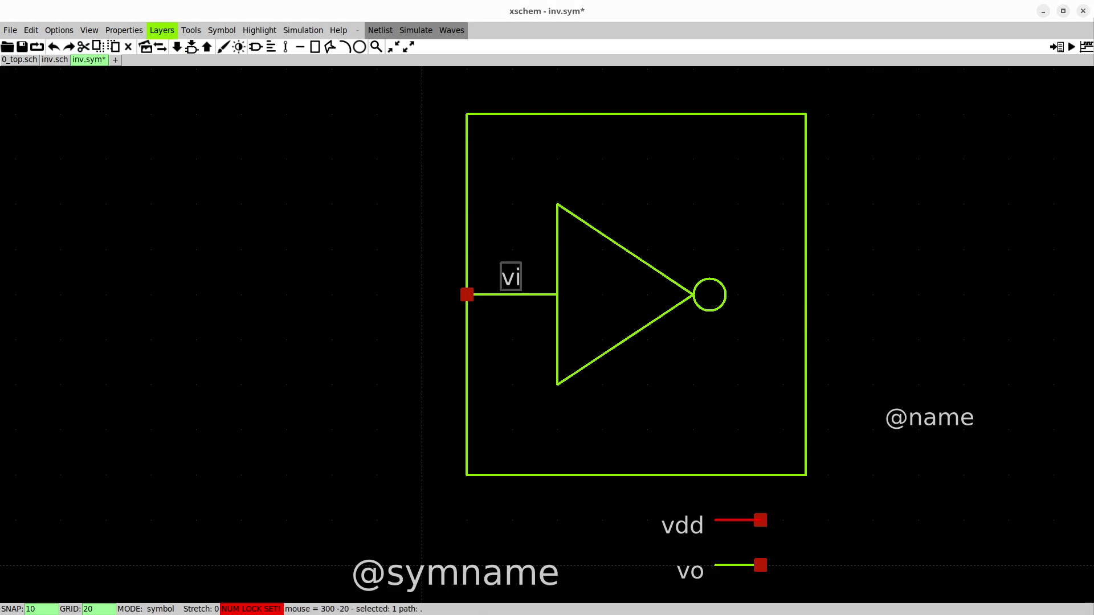
left_click(942, 505)
Place the vo pin on the box's right edge with its wire reaching the bubble.
middle_click_drag(972, 466, 894, 407)
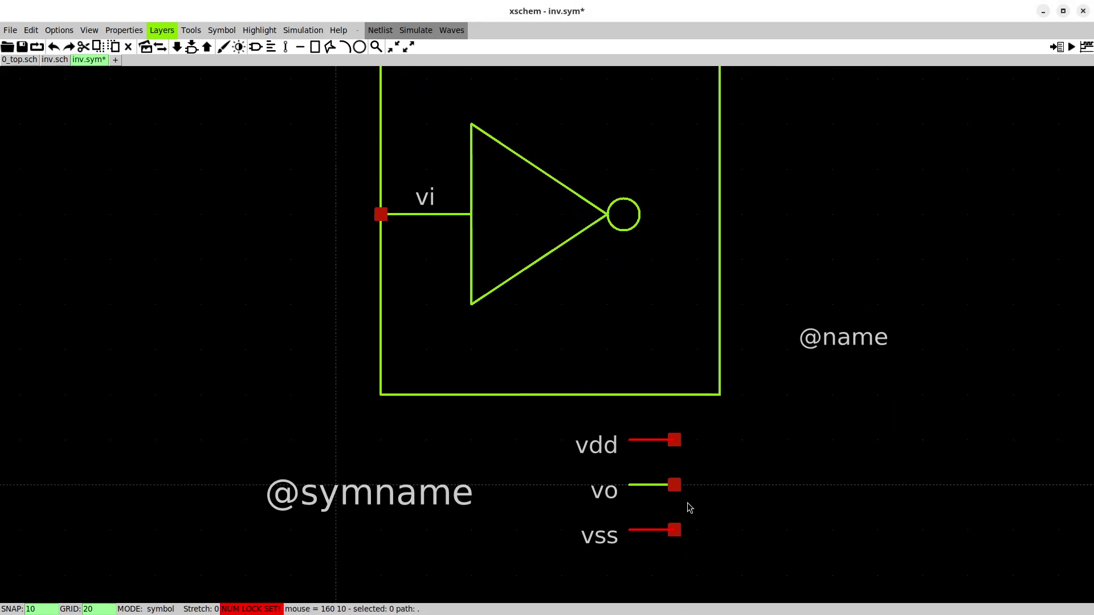
left_click_drag(689, 508, 588, 473)
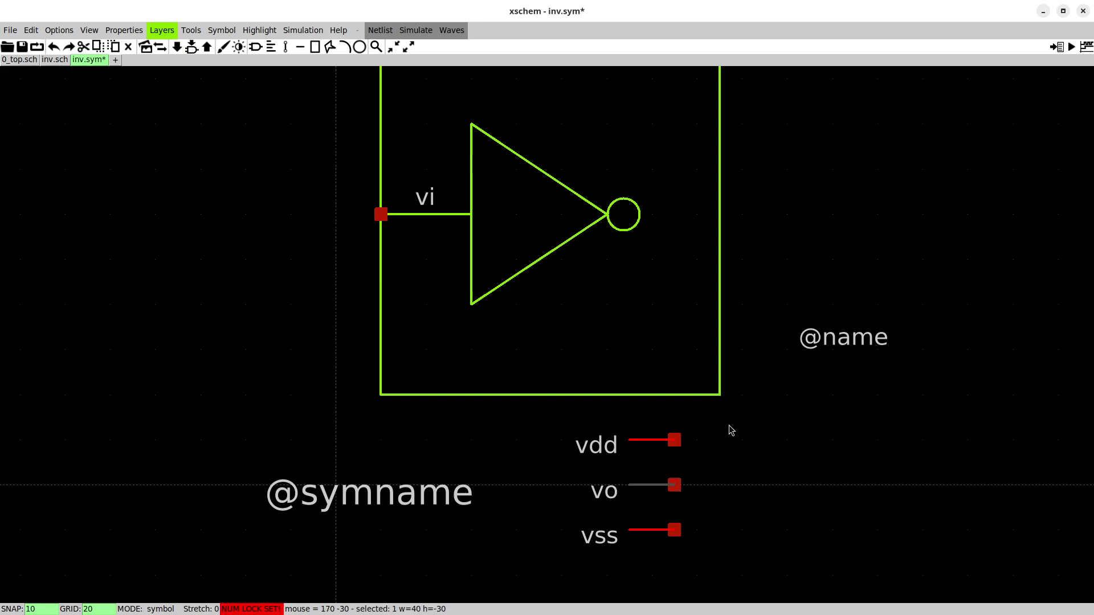
left_click_drag(696, 502, 571, 475)
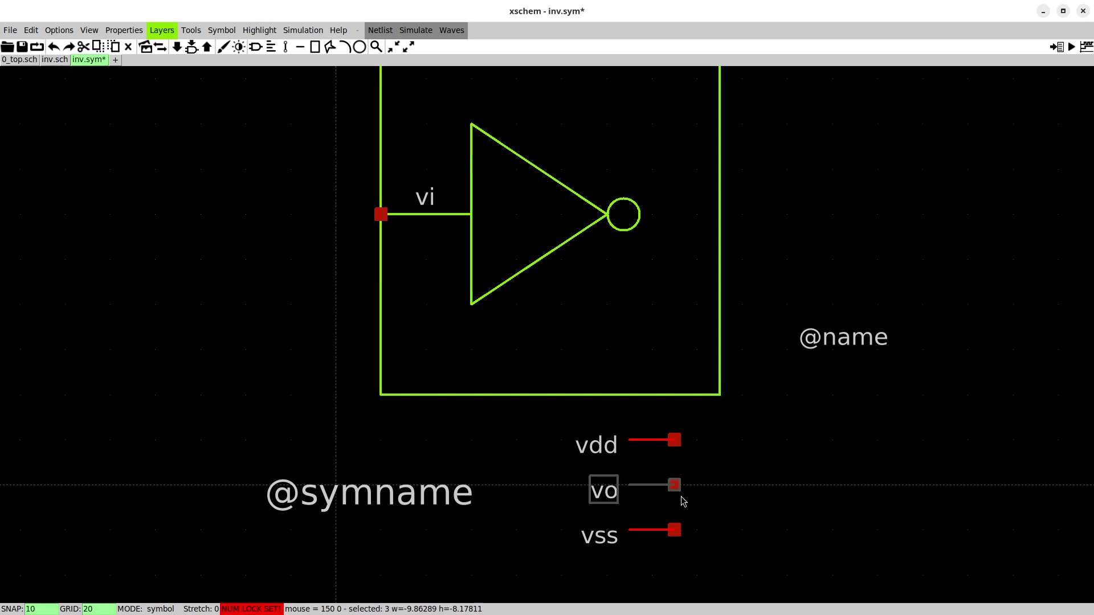
key("c")
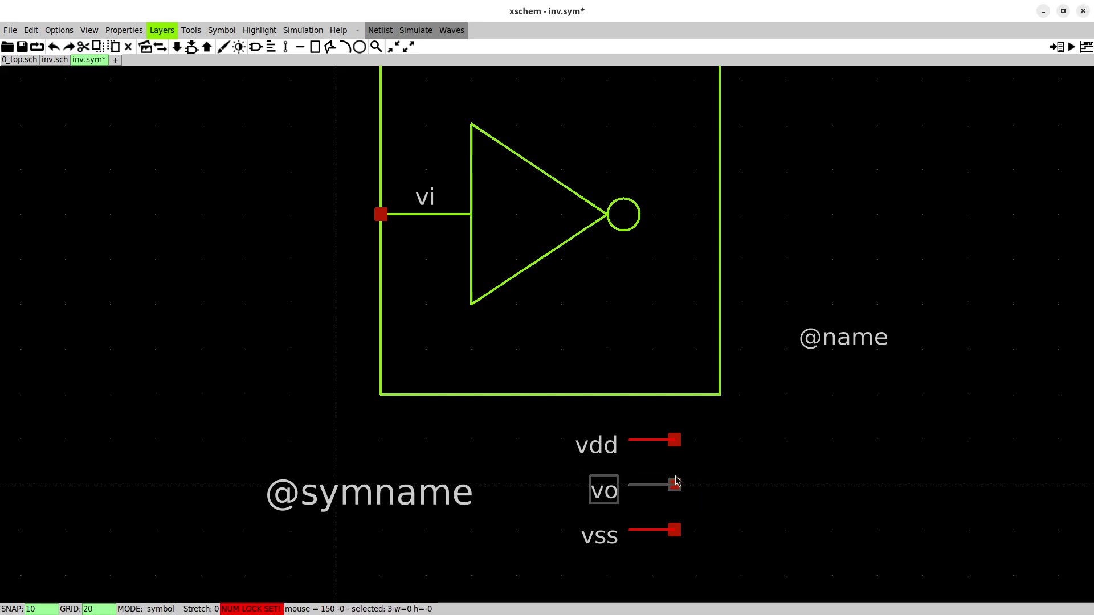
left_click(717, 226)
mouse_move(657, 211)
left_mouse_down()
mouse_move(681, 186)
mouse_move(697, 191)
mouse_move(643, 220)
mouse_move(697, 221)
mouse_move(651, 222)
left_mouse_up()
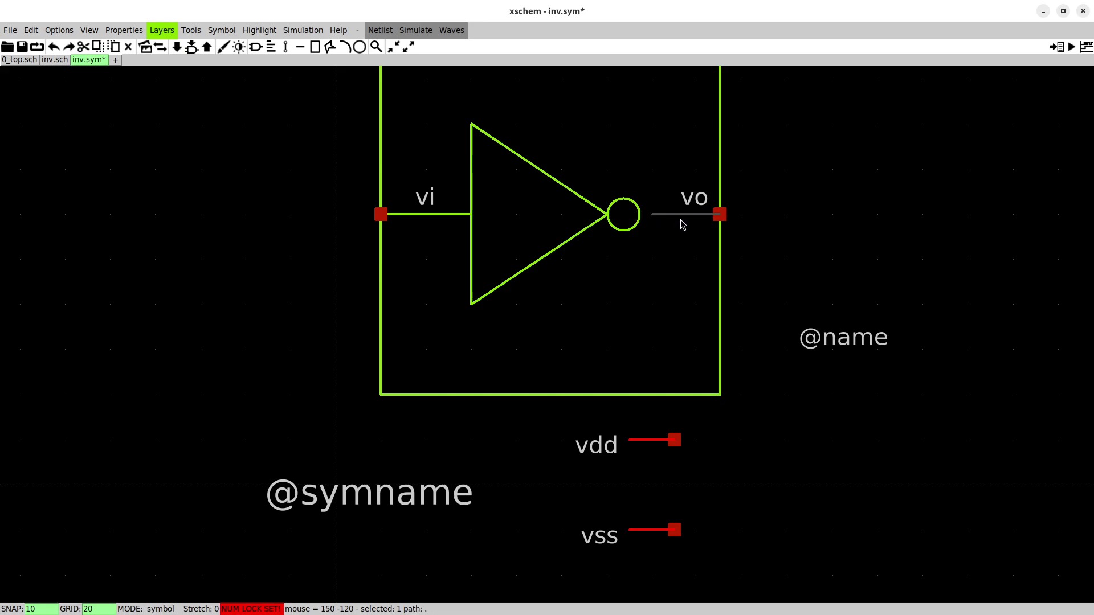
key("g")
key("g")
left_click_drag(679, 224, 639, 215)
left_click(655, 220)
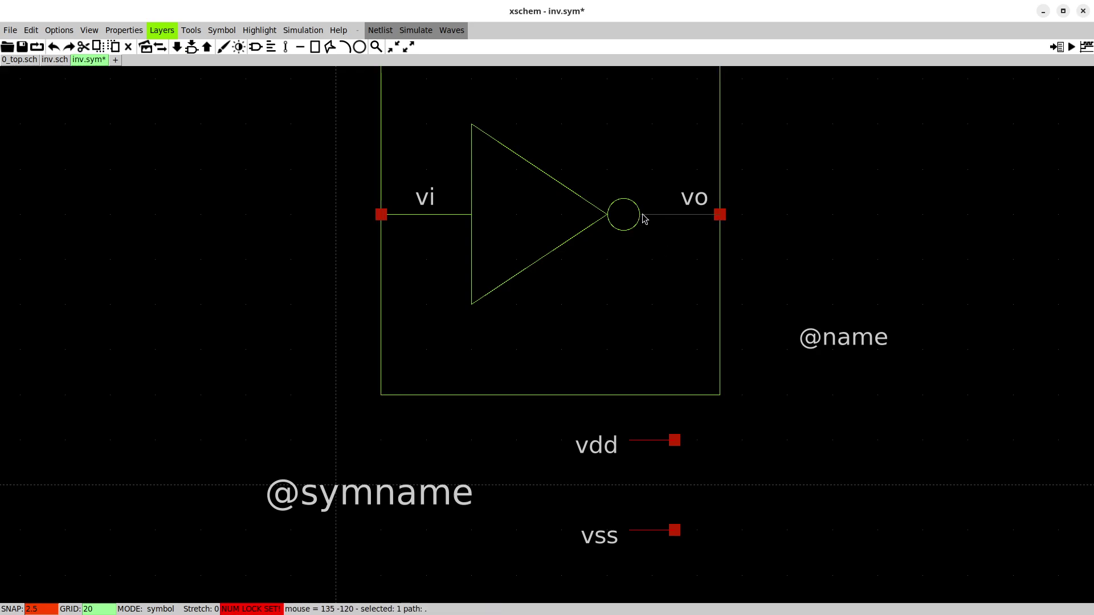
key("underscore")
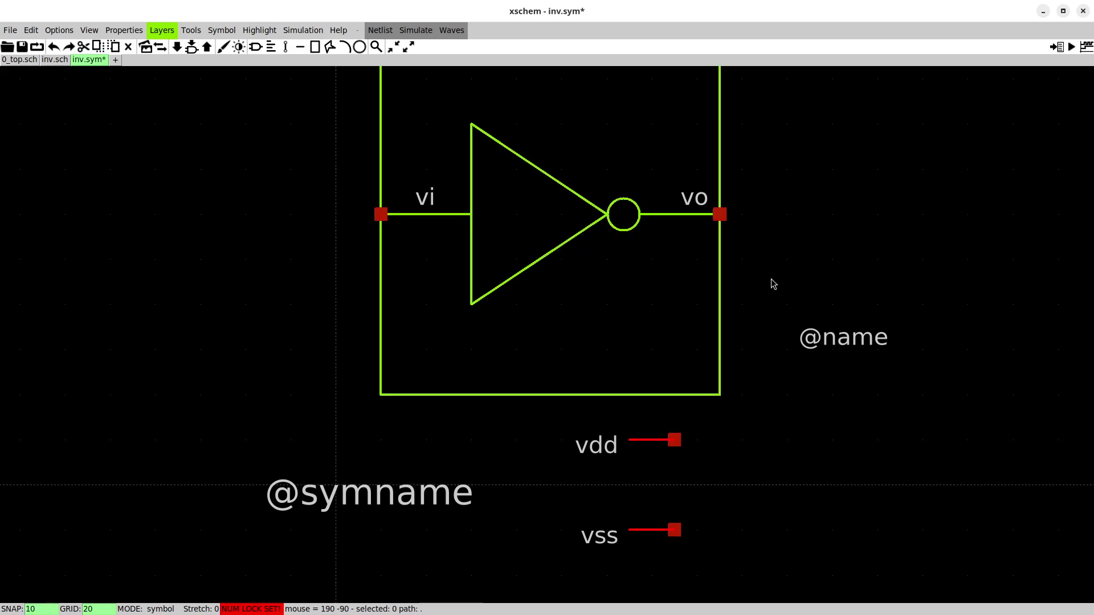
Rotate the vdd and vss pins vertical and place them on the box's top and bottom.
key("Right")
key("Up")
left_click_drag(442, 525, 325, 472)
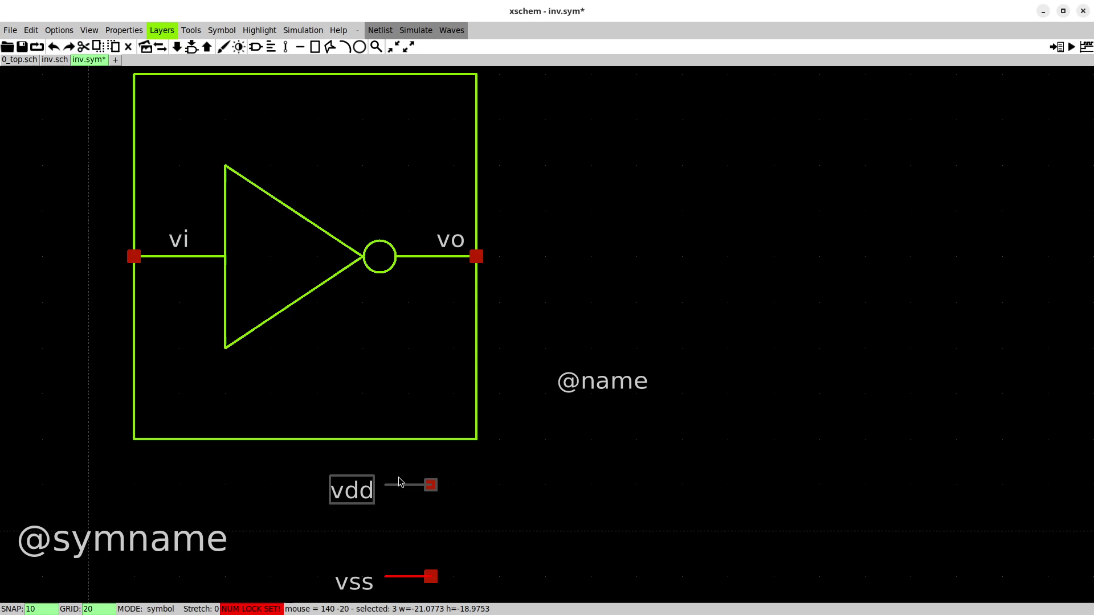
left_click_drag(403, 481, 312, 122)
key("shift+r")
key("shift+r")
key("shift+r")
key("shift+r")
key("shift+r")
key("shift+r")
key("shift+r")
left_click_drag(477, 601, 283, 545)
key("c")
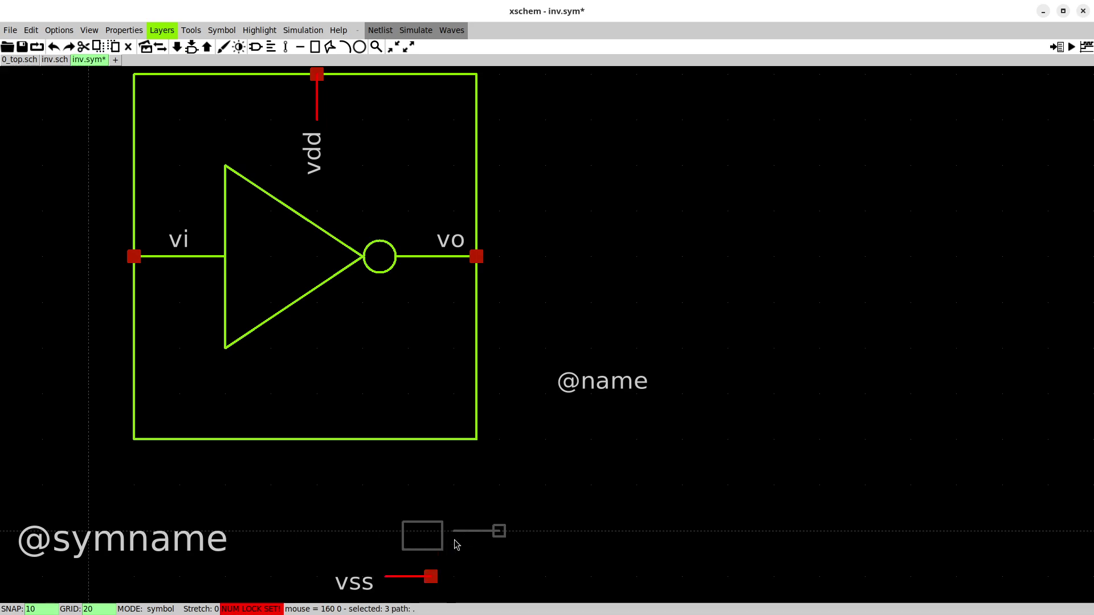
key("shift+r")
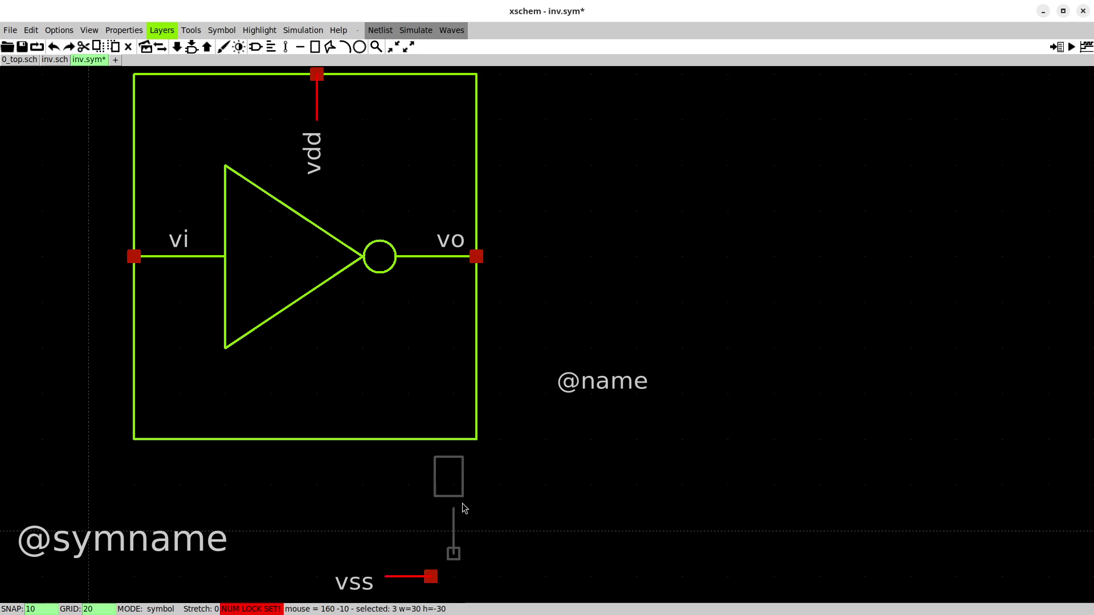
left_click(308, 398)
key("Escape")
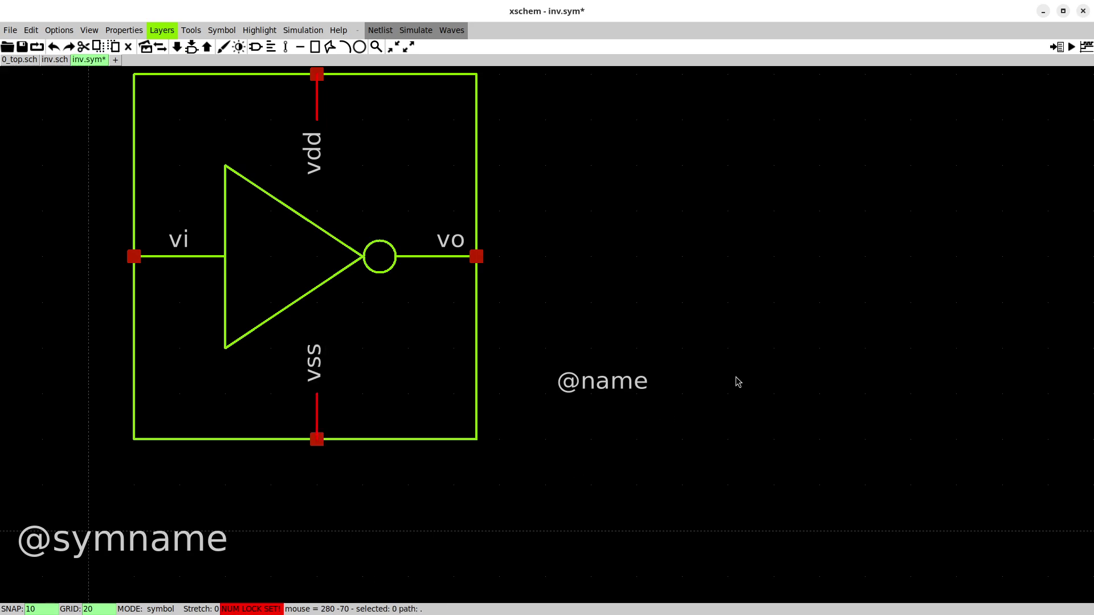
middle_click_drag(731, 353, 892, 346)
key("ctrl+z")
key("ctrl+z")
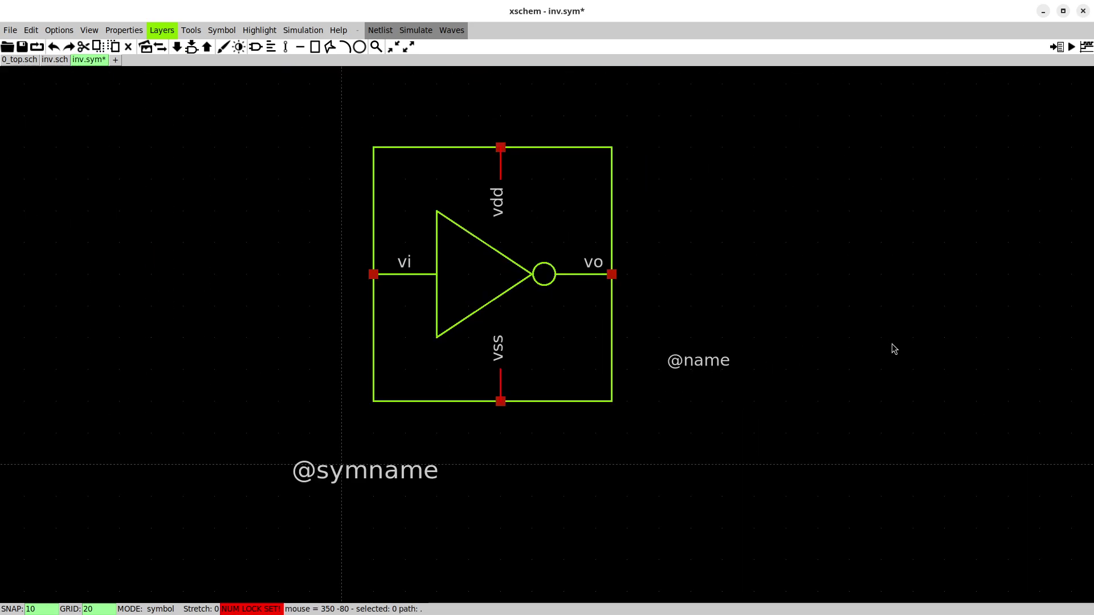
left_click(353, 470)
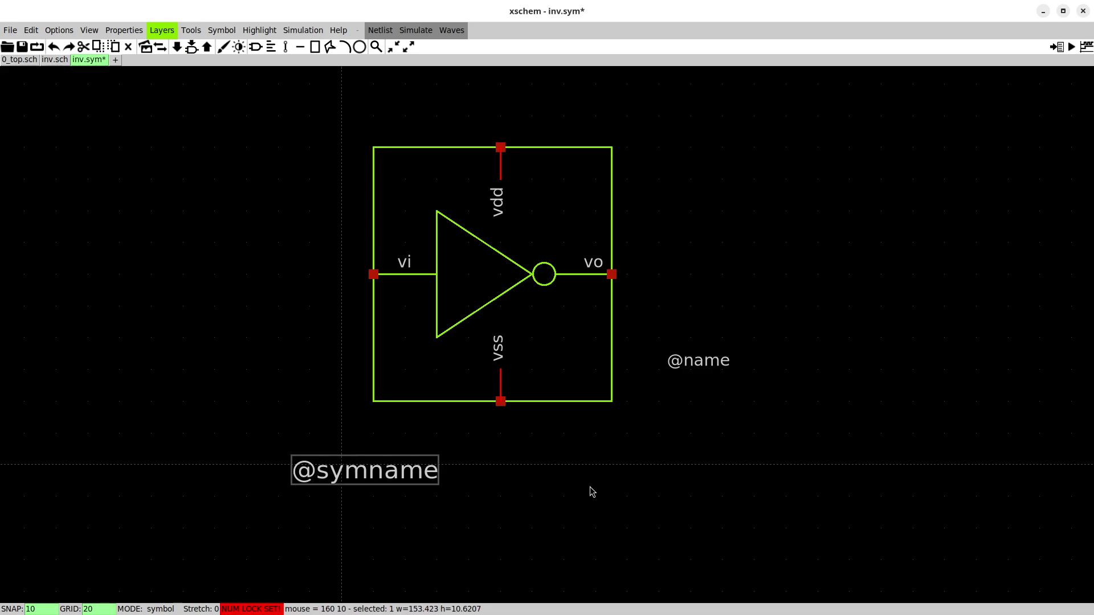
left_click_drag(388, 475, 675, 428)
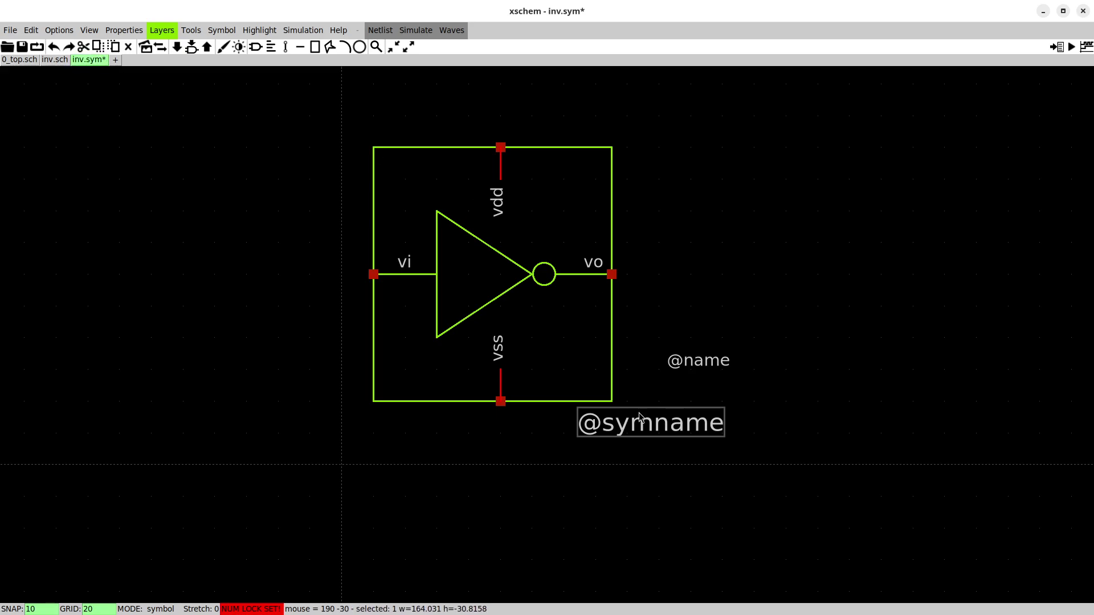
left_click_drag(639, 418, 622, 481)
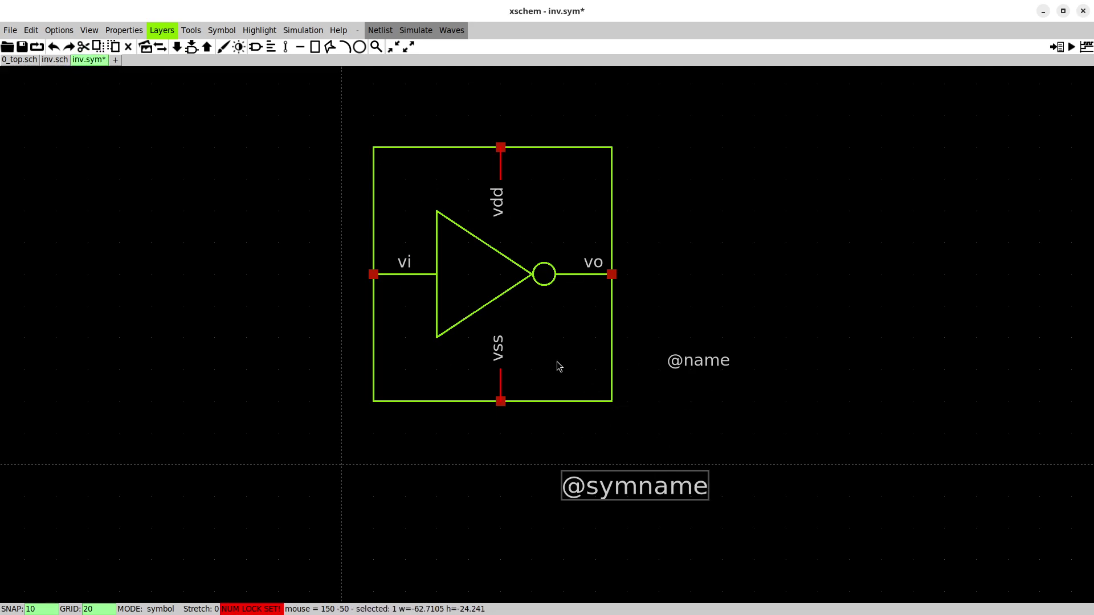
key("Delete")
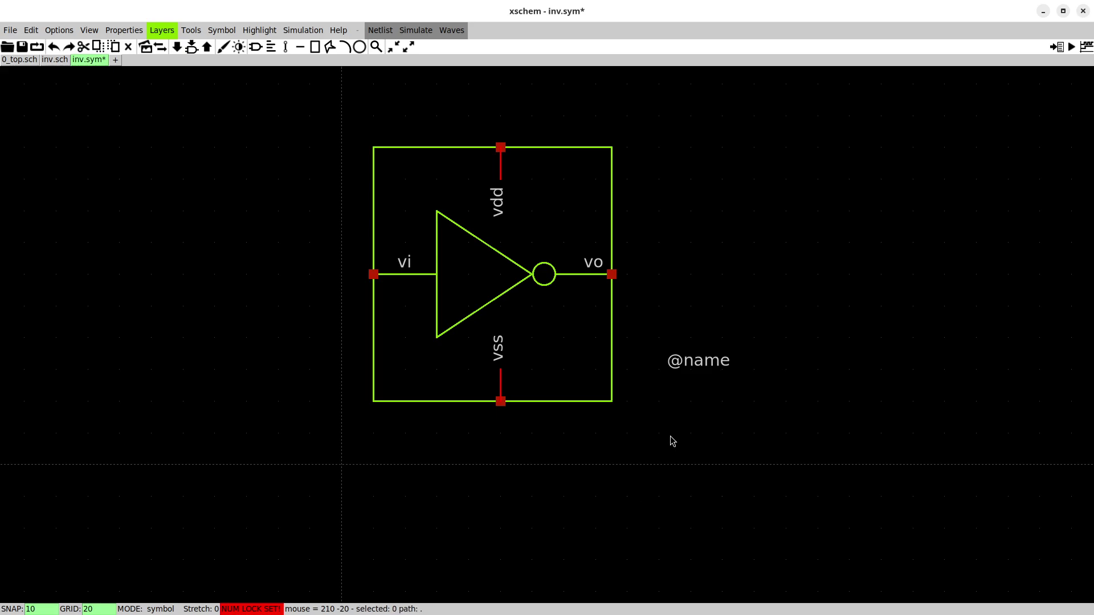
left_click_drag(709, 359, 560, 130)
left_click(733, 207)
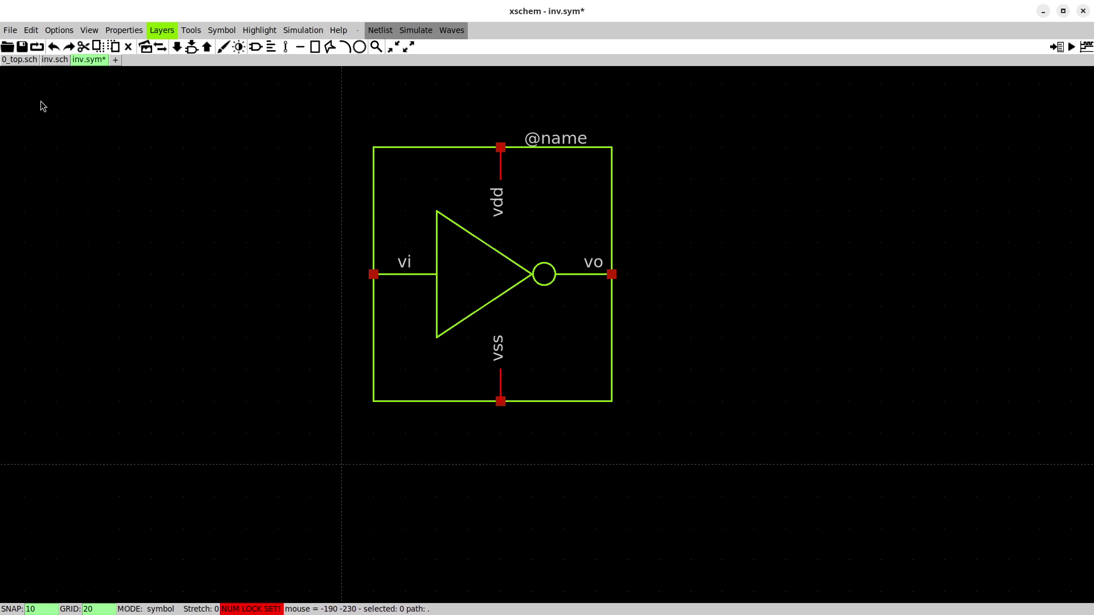
key("ctrl+s")
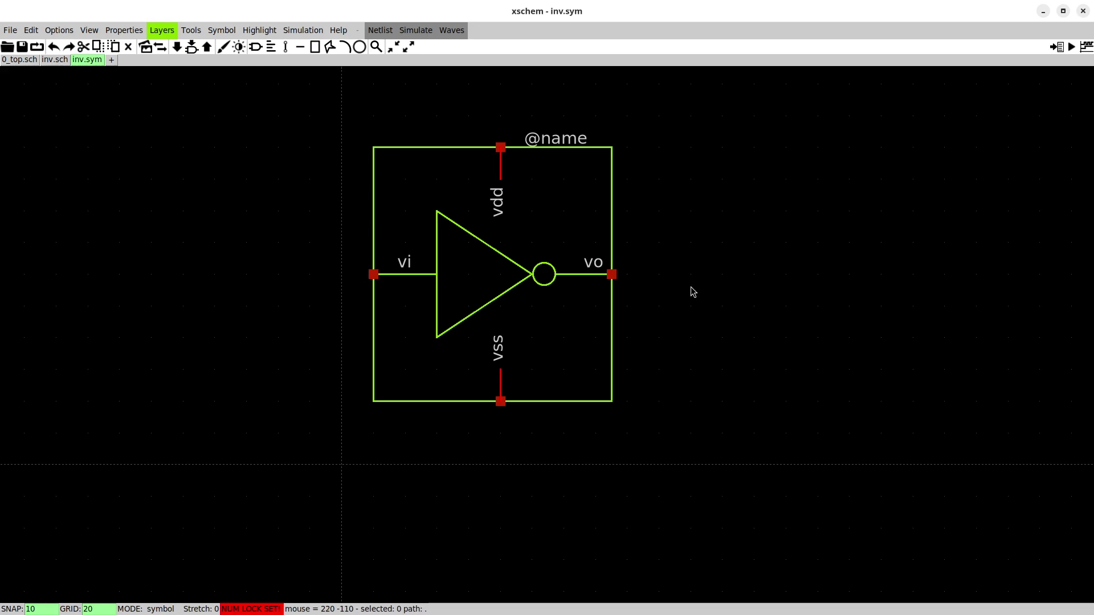
Move the whole symbol drawing lower and recenter the view on it.
left_click_drag(730, 522, 276, 96)
left_click_drag(444, 254, 430, 568)
left_click(415, 583)
left_click(679, 425)
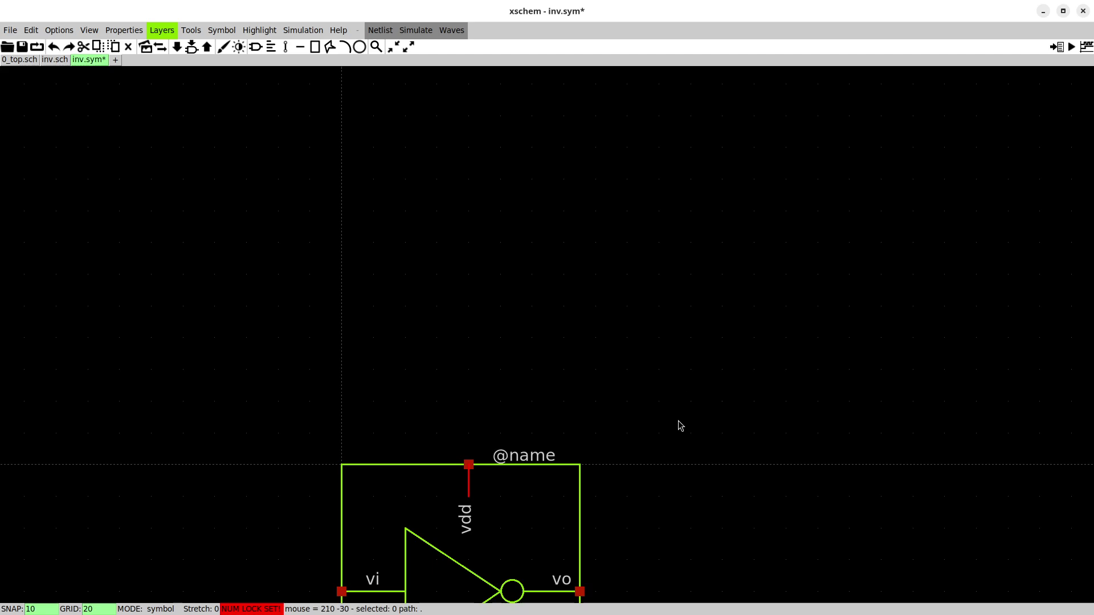
middle_click_drag(679, 425, 889, 159)
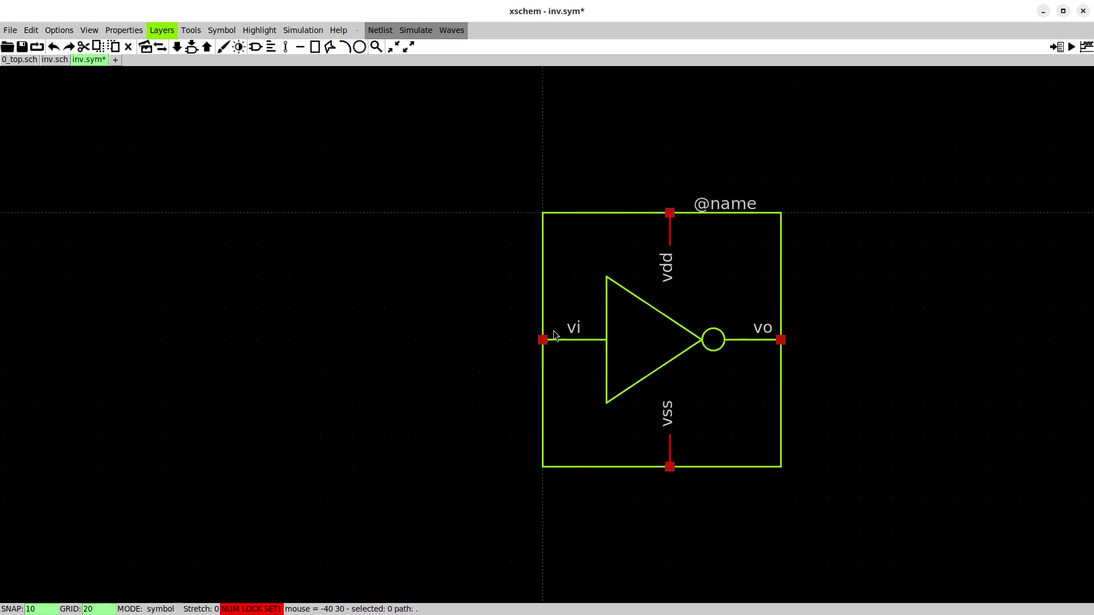
middle_click_drag(943, 308, 703, 245)
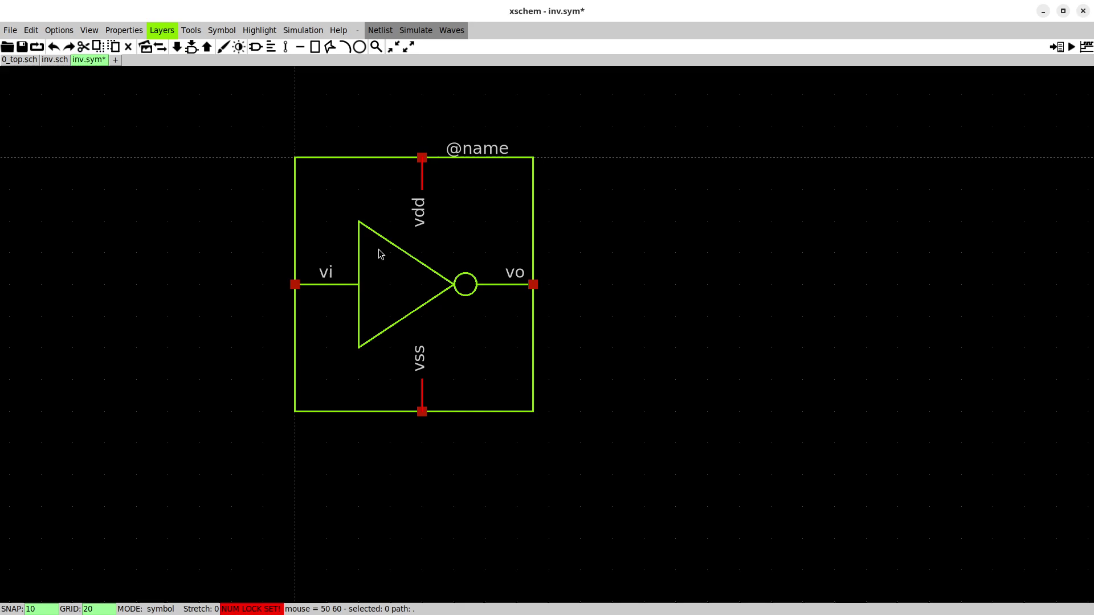
Save inv.sym, then select the vss pin line and the outer box to check them.
left_click(23, 46)
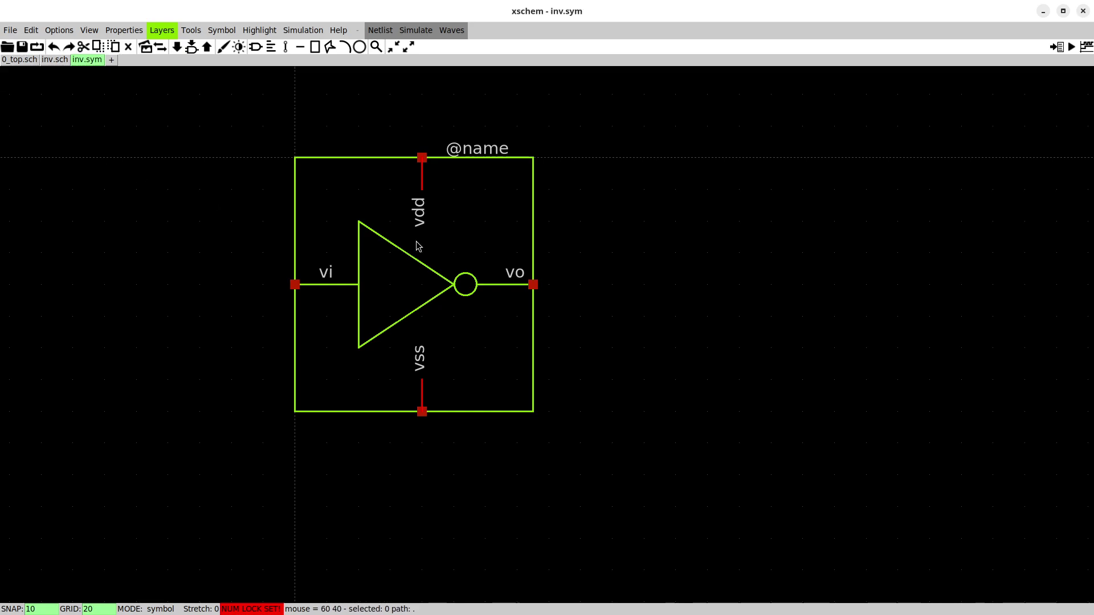
left_click(423, 399)
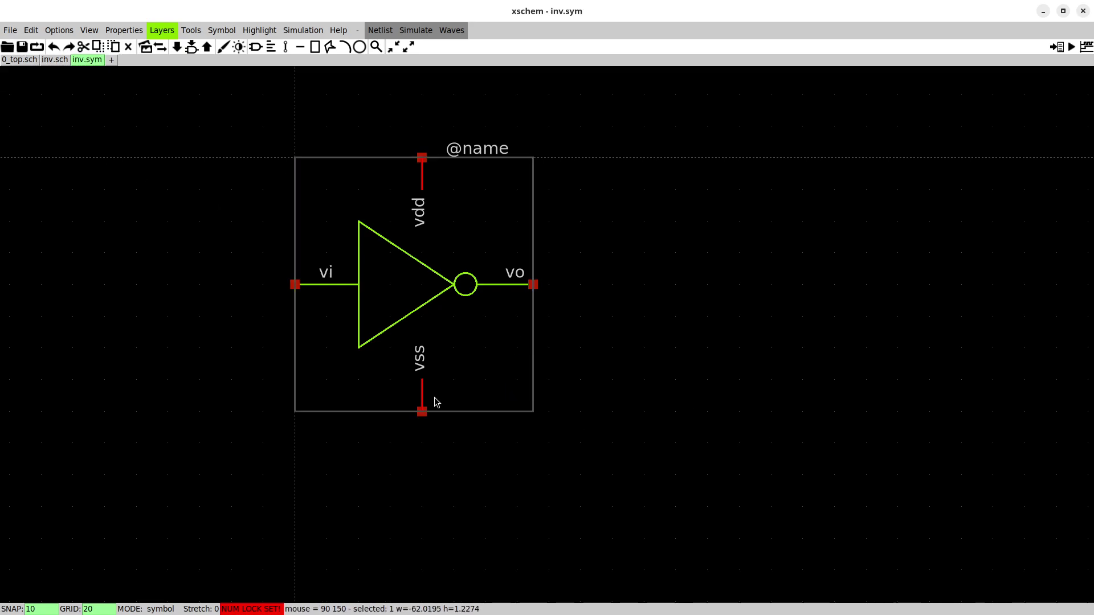
left_click(542, 406)
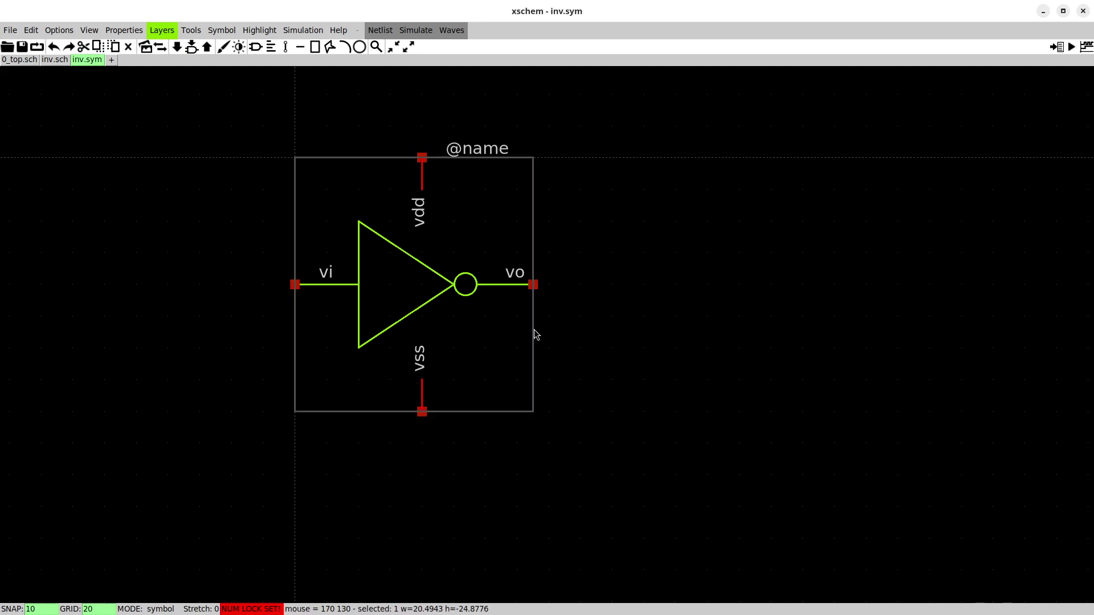
left_click(635, 344)
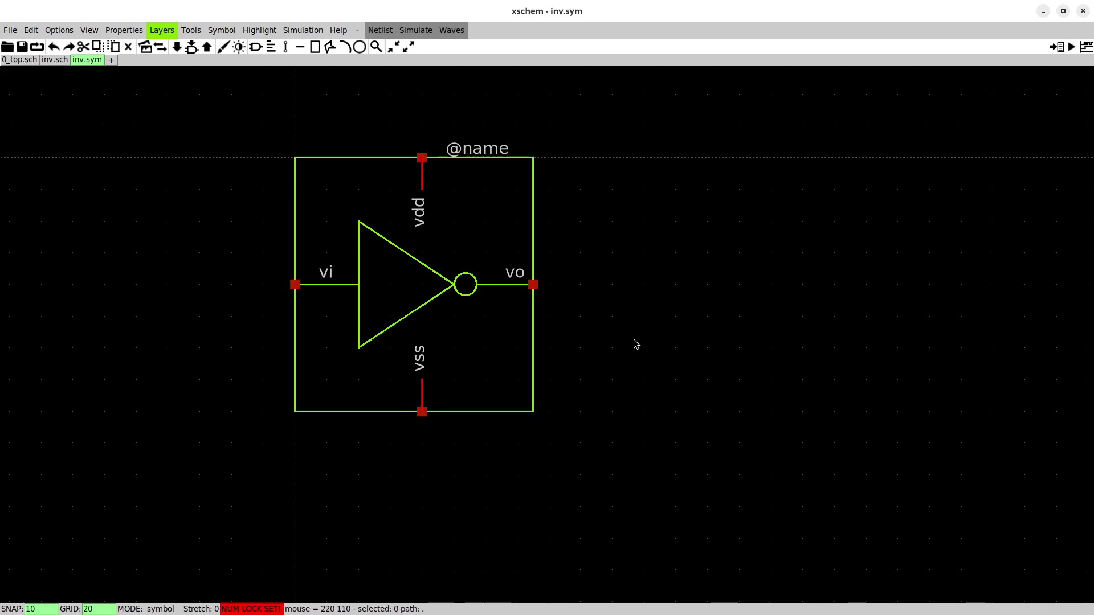
Inspect the vo pin and vo label properties, closing both without changes.
left_click(540, 288)
key("q")
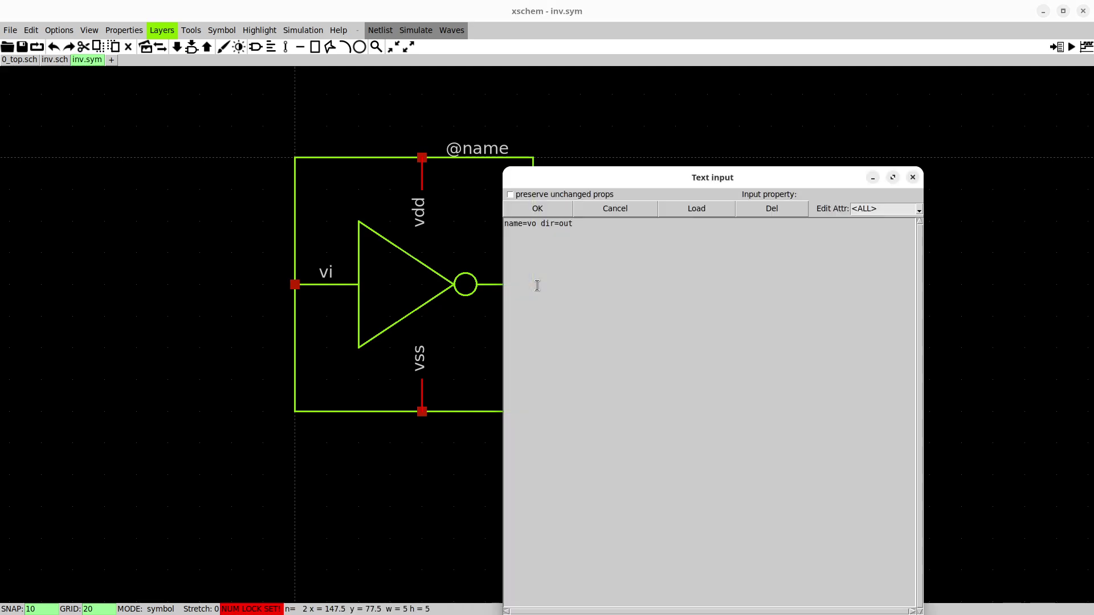
left_click_drag(596, 182, 731, 120)
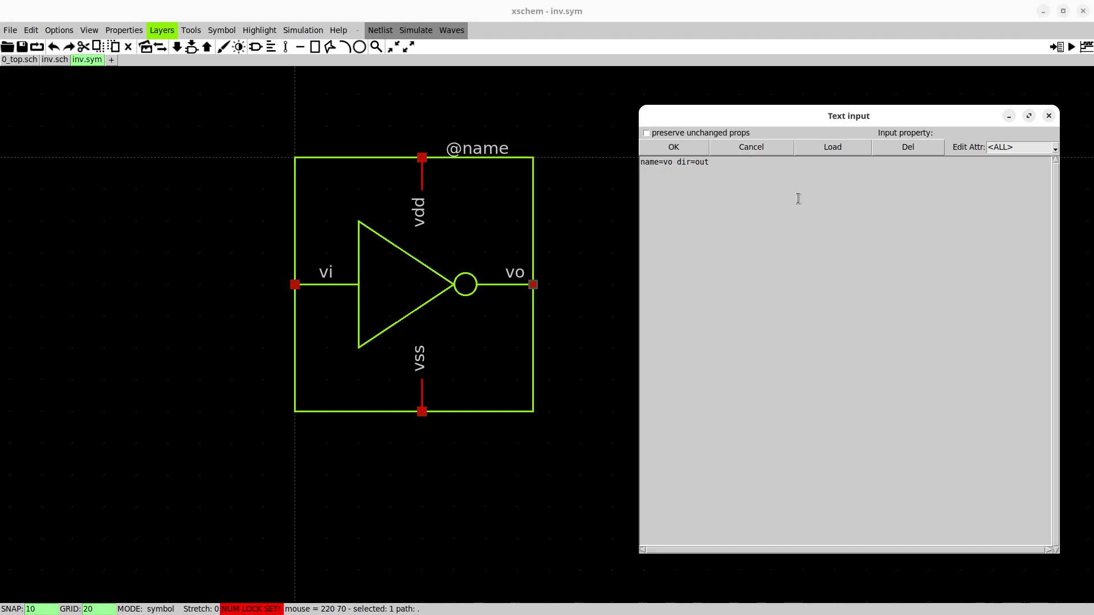
left_click(751, 147)
left_click(515, 272)
key("q")
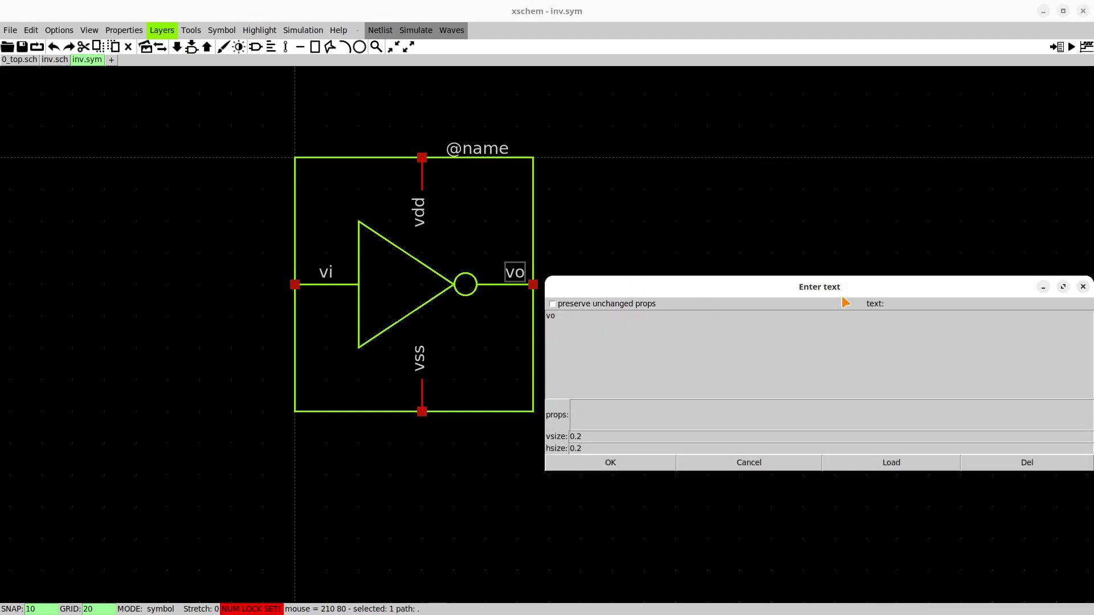
left_click(760, 463)
Set the symbol's global template to name=xinv1 and save inv.sym.
right_click(610, 268)
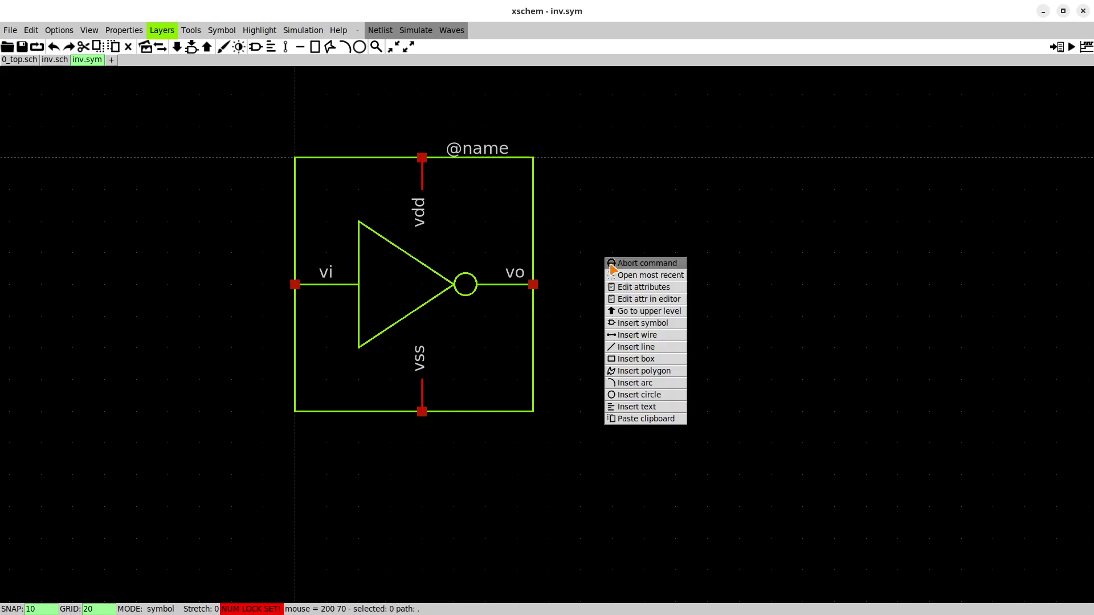
left_click(645, 287)
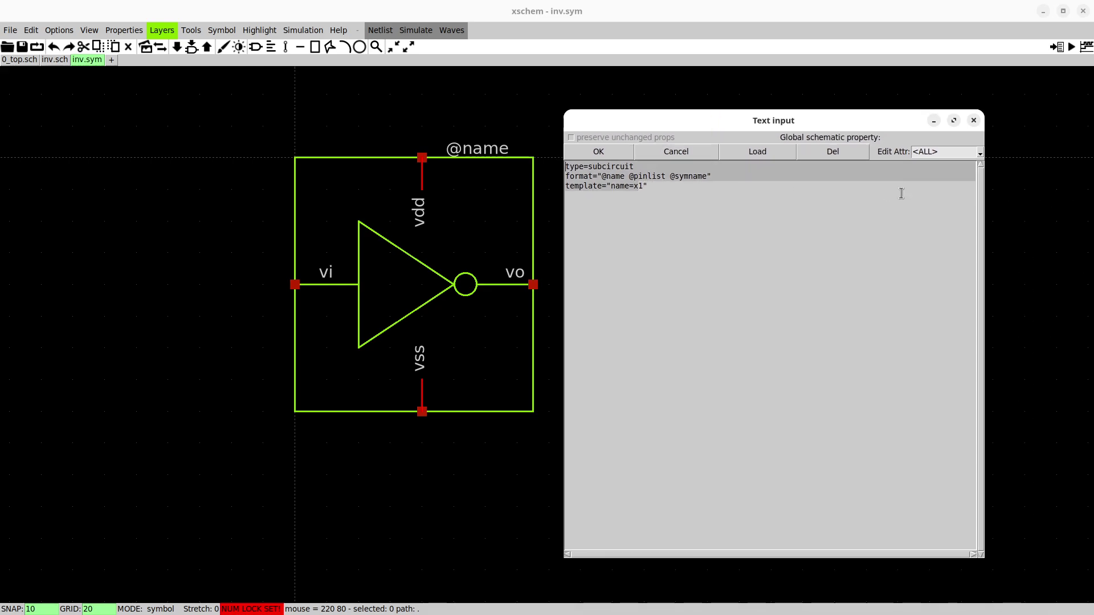
left_click(638, 186)
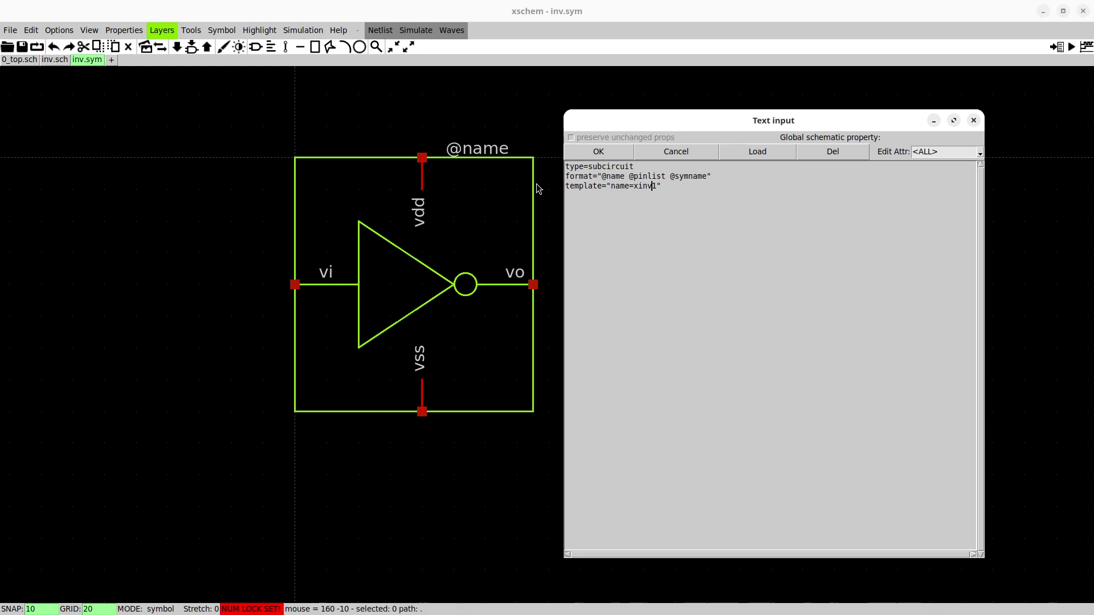
left_click(627, 162)
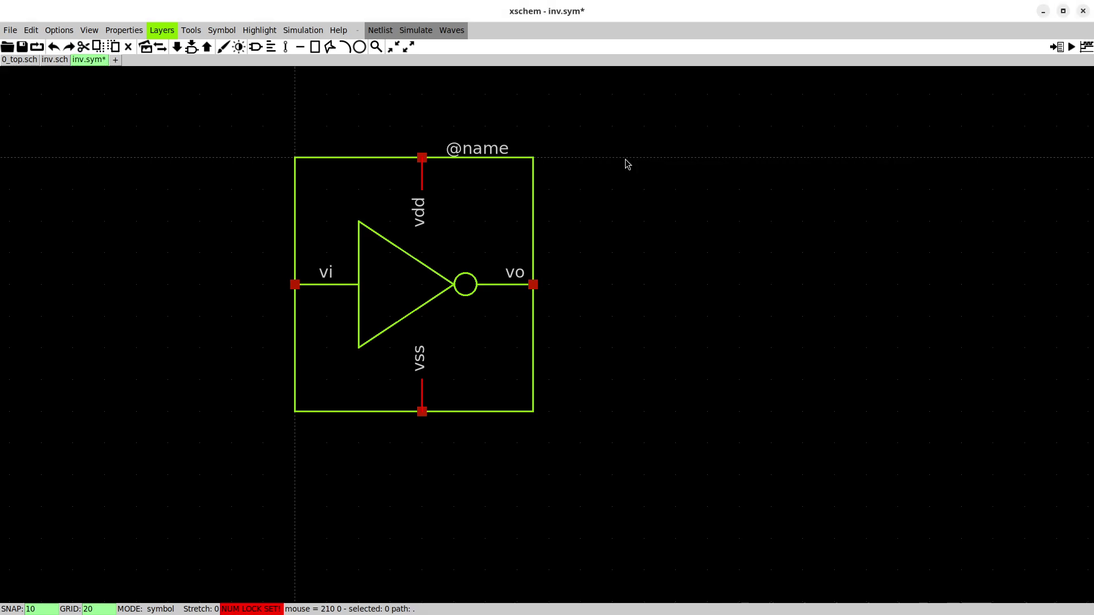
left_click(24, 47)
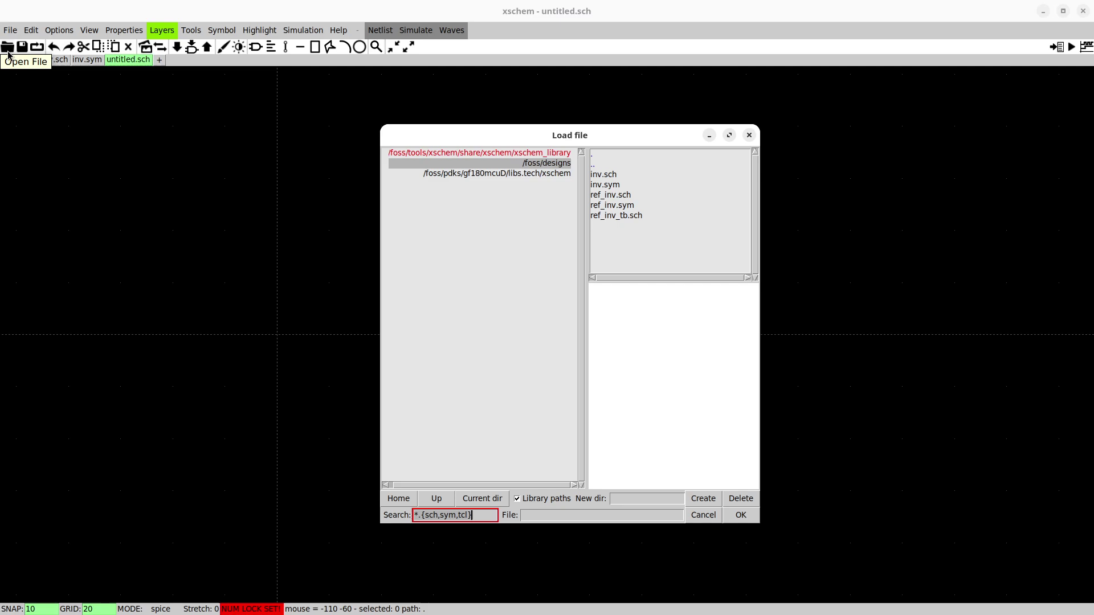
Open Save as for the untitled schematic in /foss/designs, prefilling the file name inv.sch for editing.
left_click(749, 134)
left_click(10, 30)
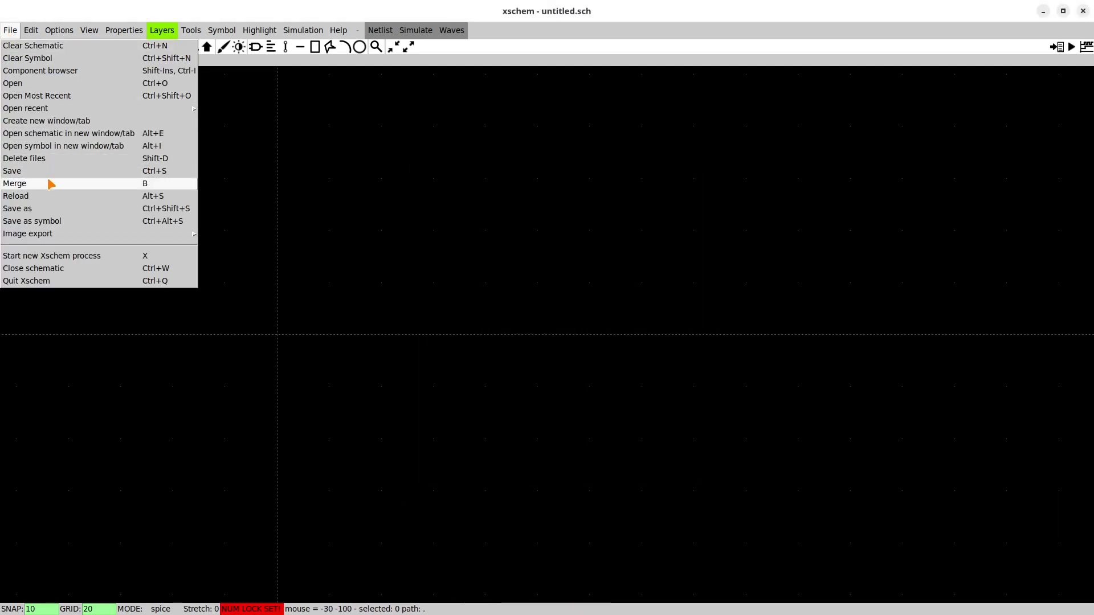
left_click(45, 209)
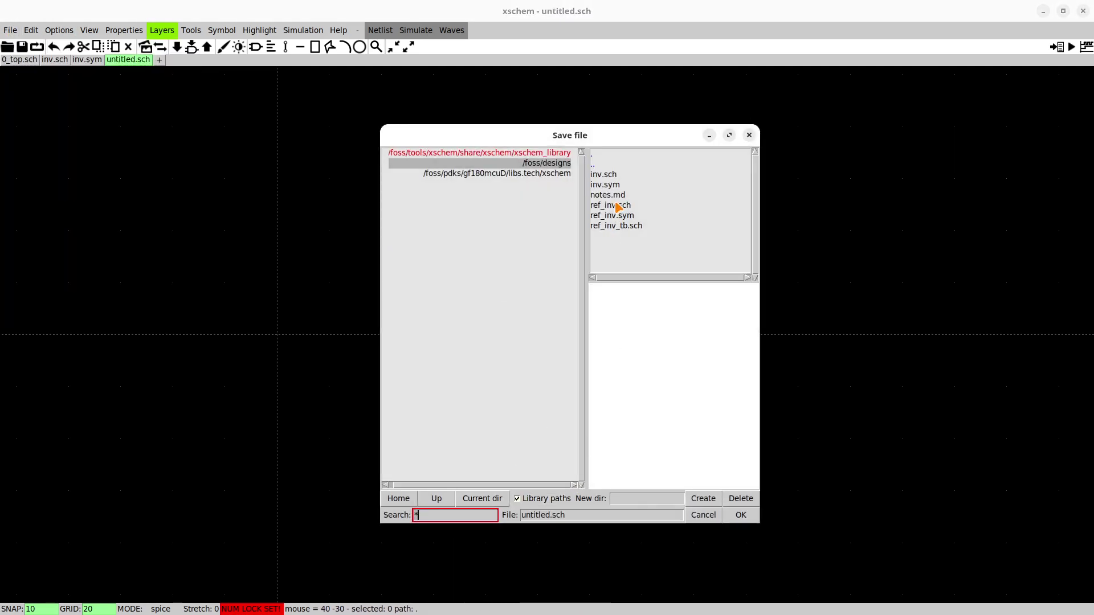
left_click(605, 175)
left_click(530, 515)
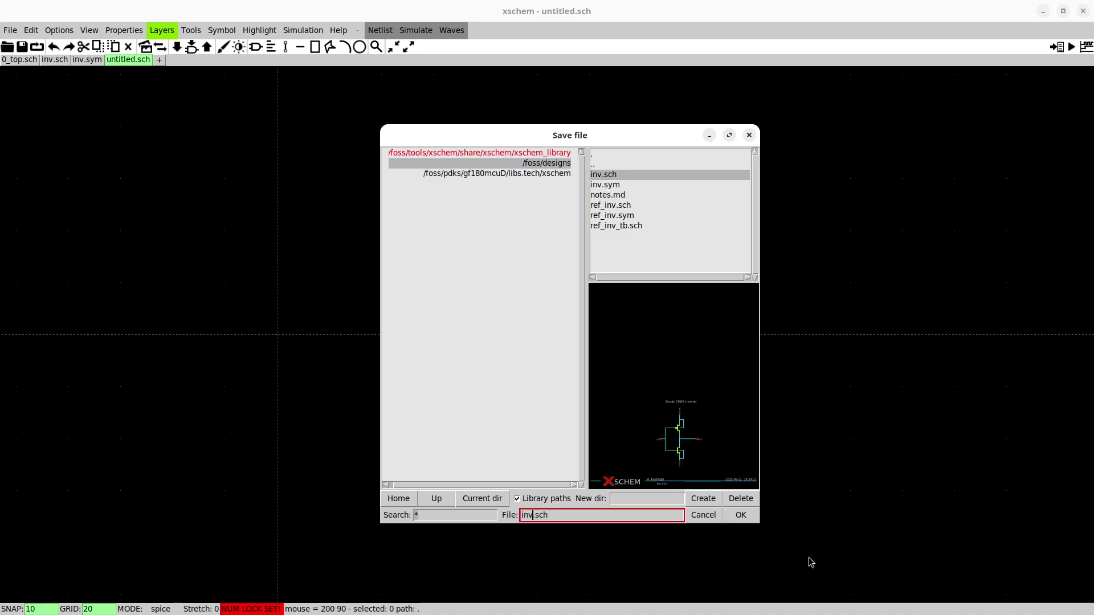